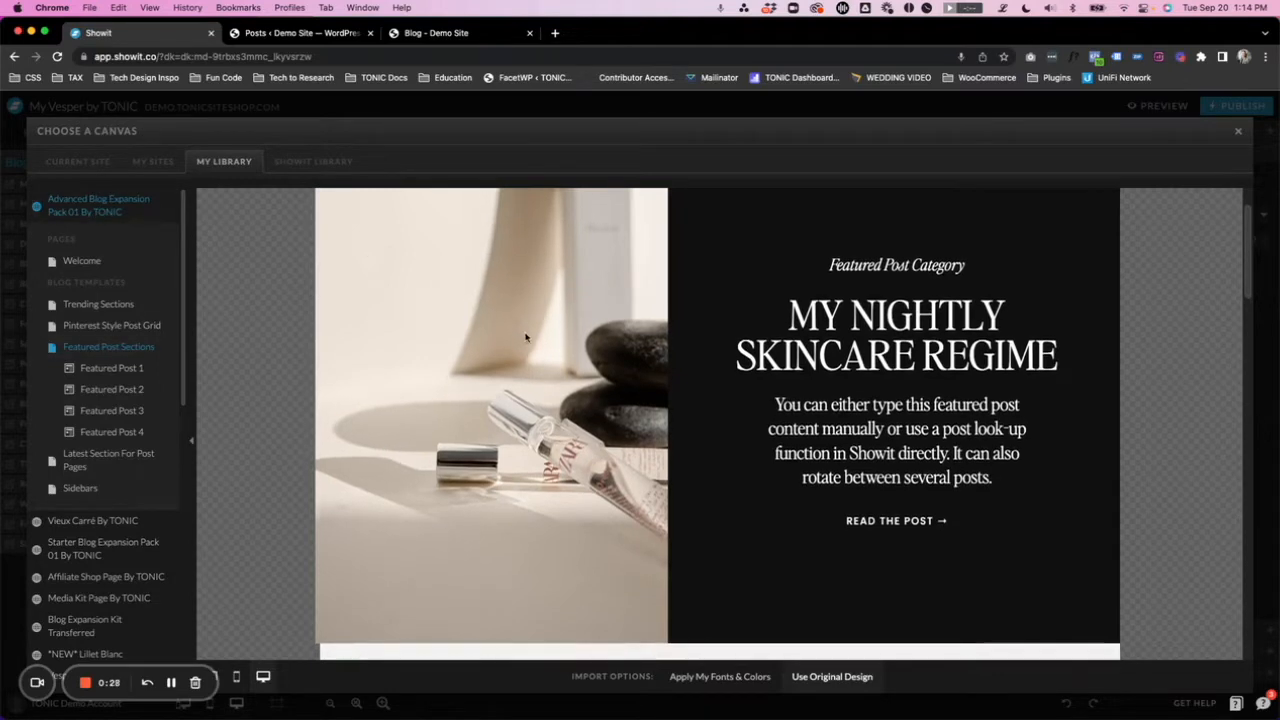
- Review the four featured post designs in the library's Featured Post Sections and close the canvas chooser
scroll(520, 335, "up", 1)
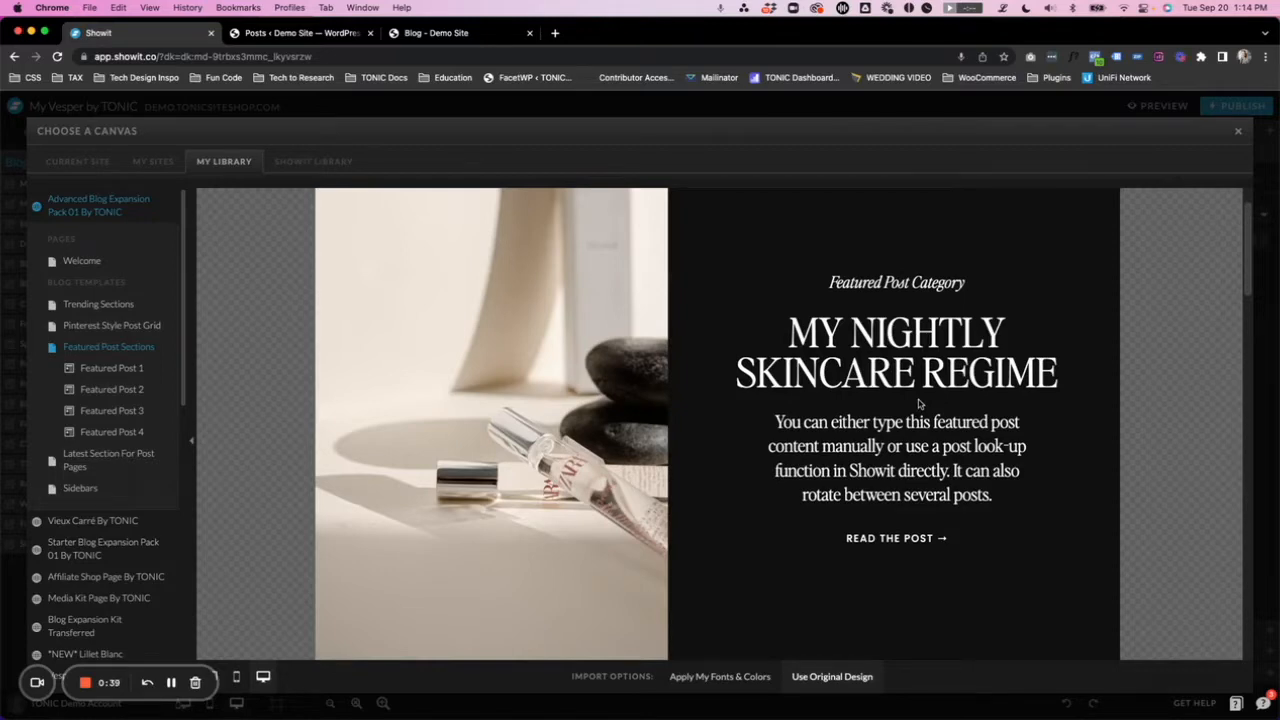
scroll(872, 403, "up", 1)
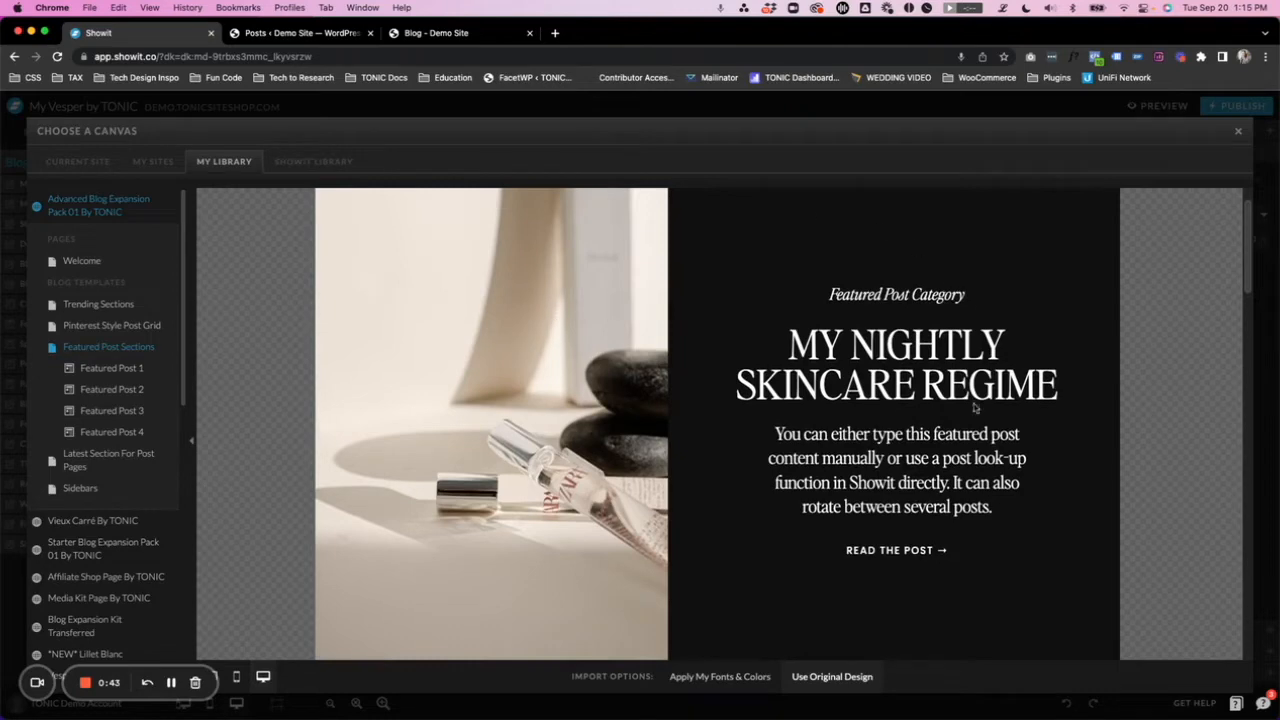
scroll(675, 420, "down", 10)
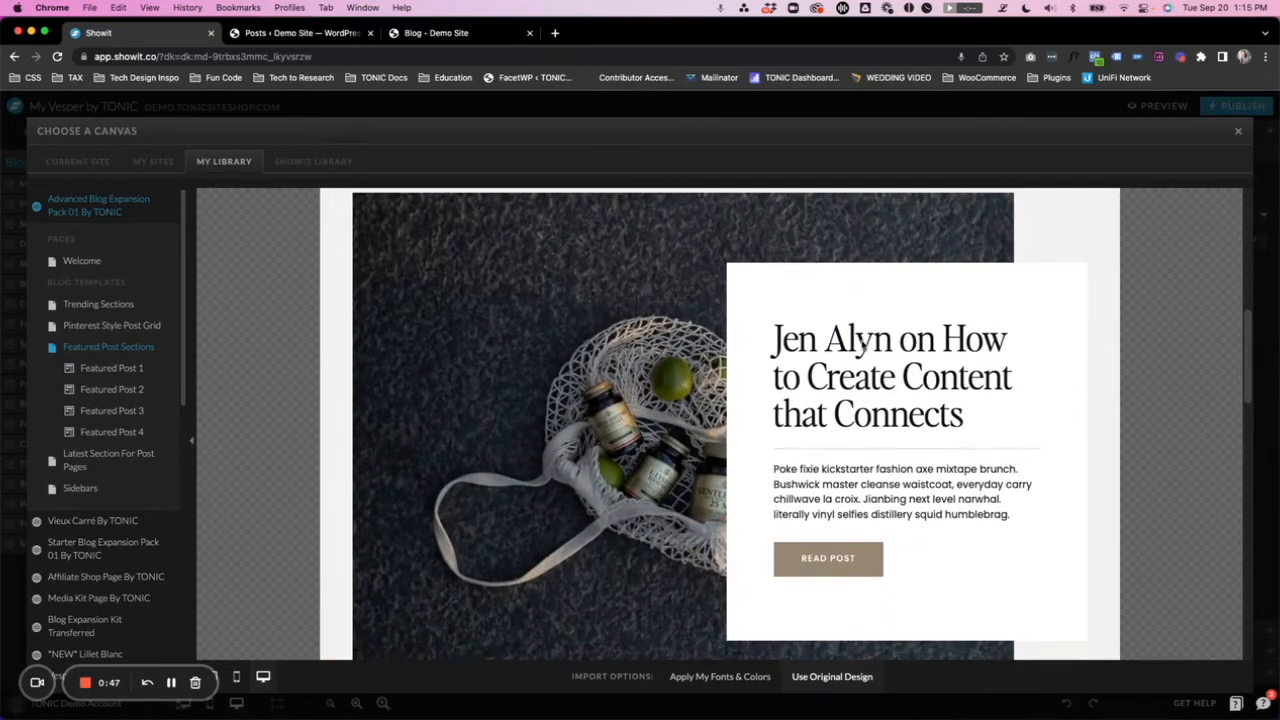
scroll(718, 348, "down", 5)
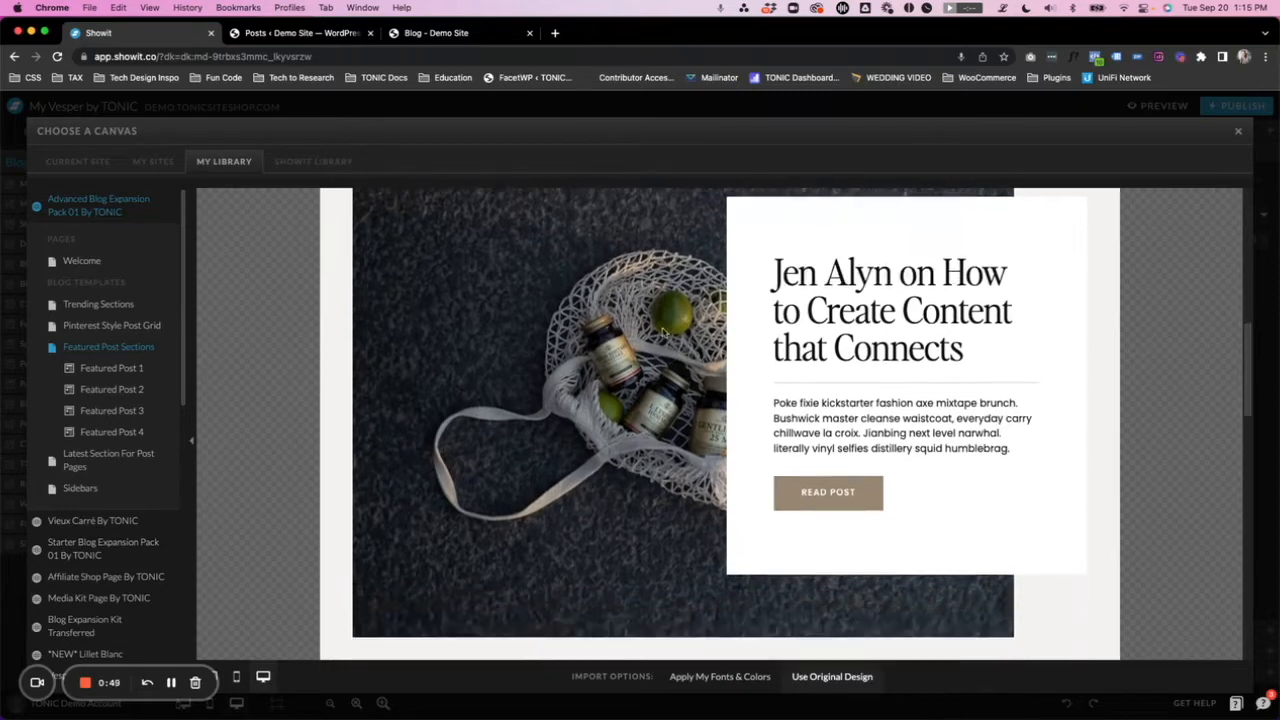
scroll(700, 330, "down", 3)
scroll(669, 531, "down", 5)
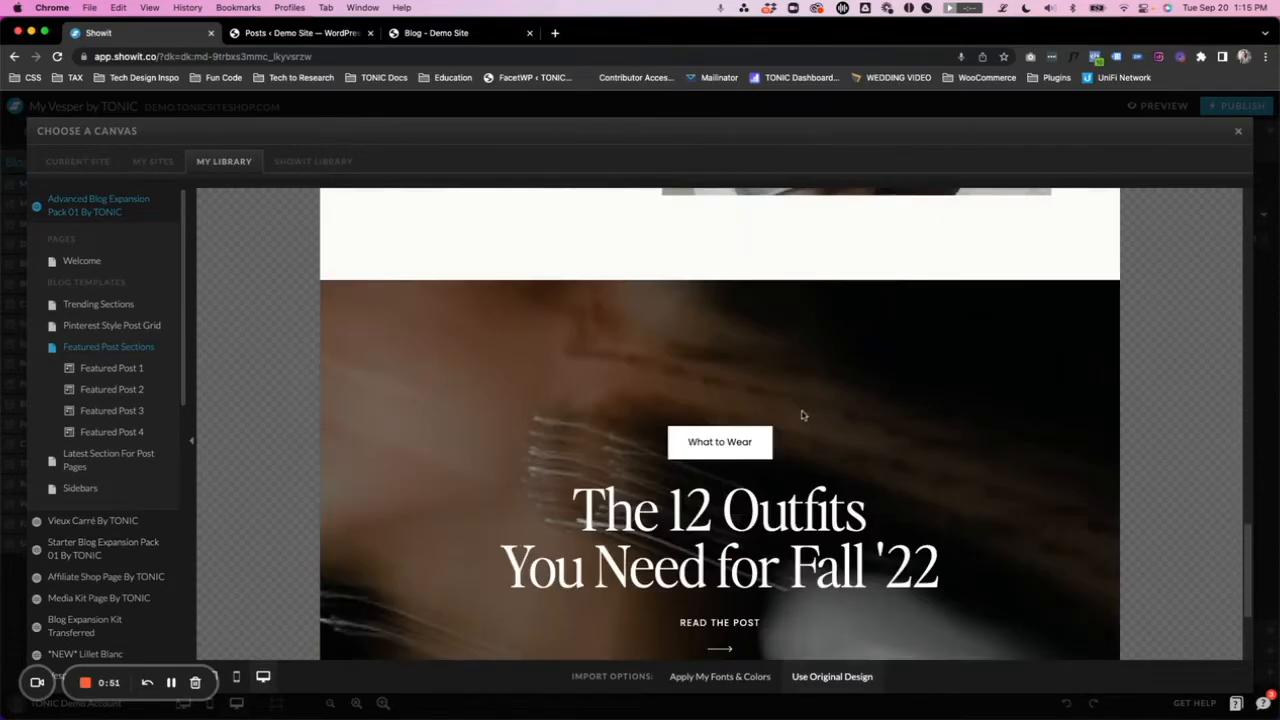
scroll(790, 400, "down", 1)
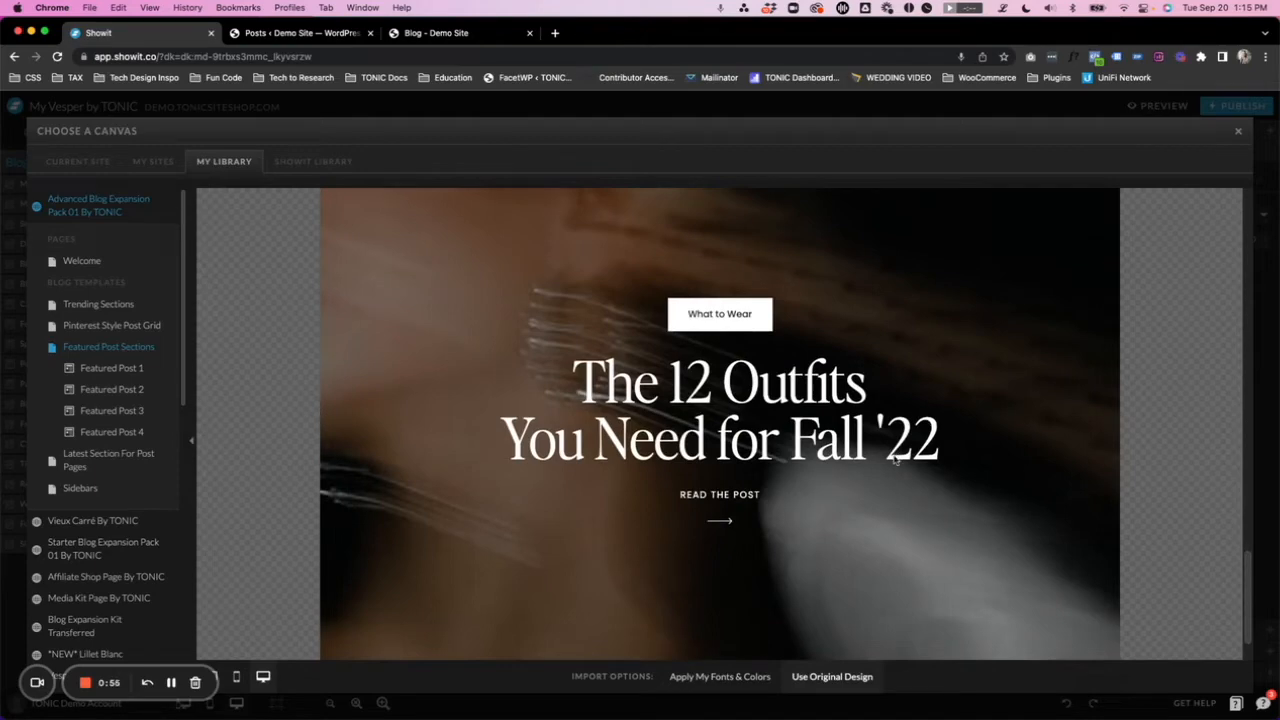
left_click(1238, 130)
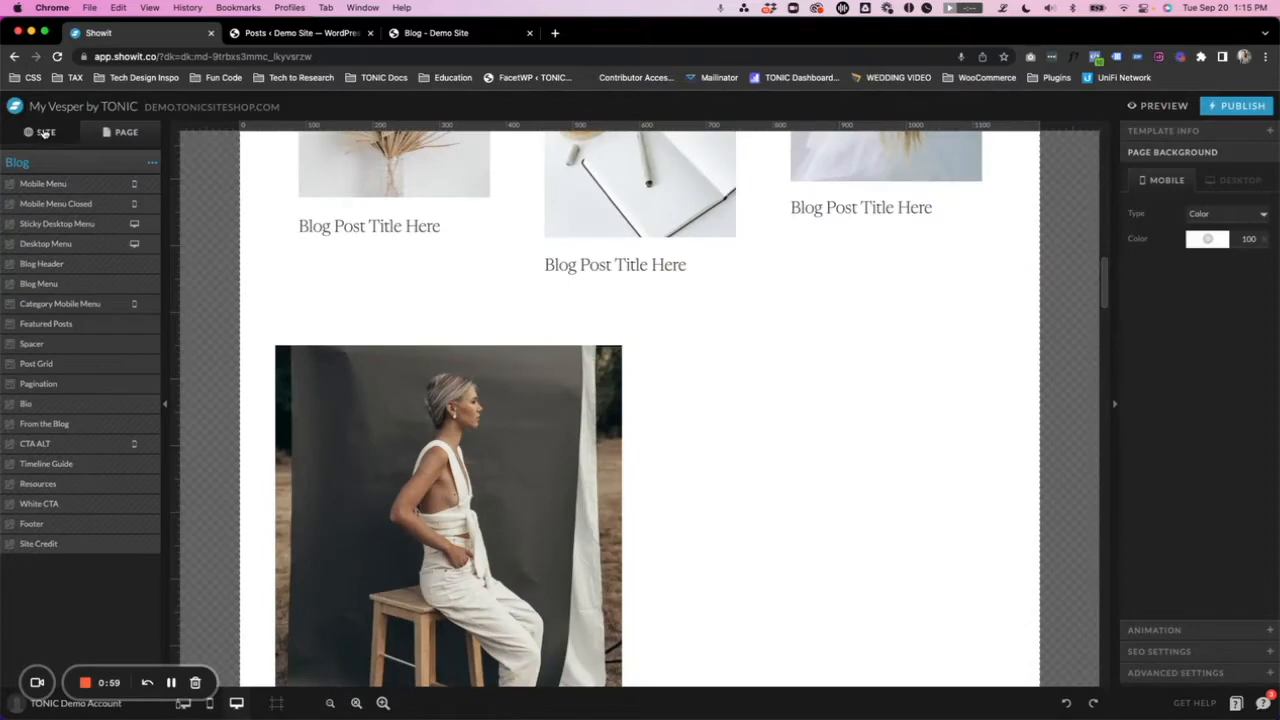
- Examine the site's blog templates and the Blog template's layout around the Post Grid, Pagination and Bio canvases
left_click(44, 133)
scroll(60, 400, "down", 3)
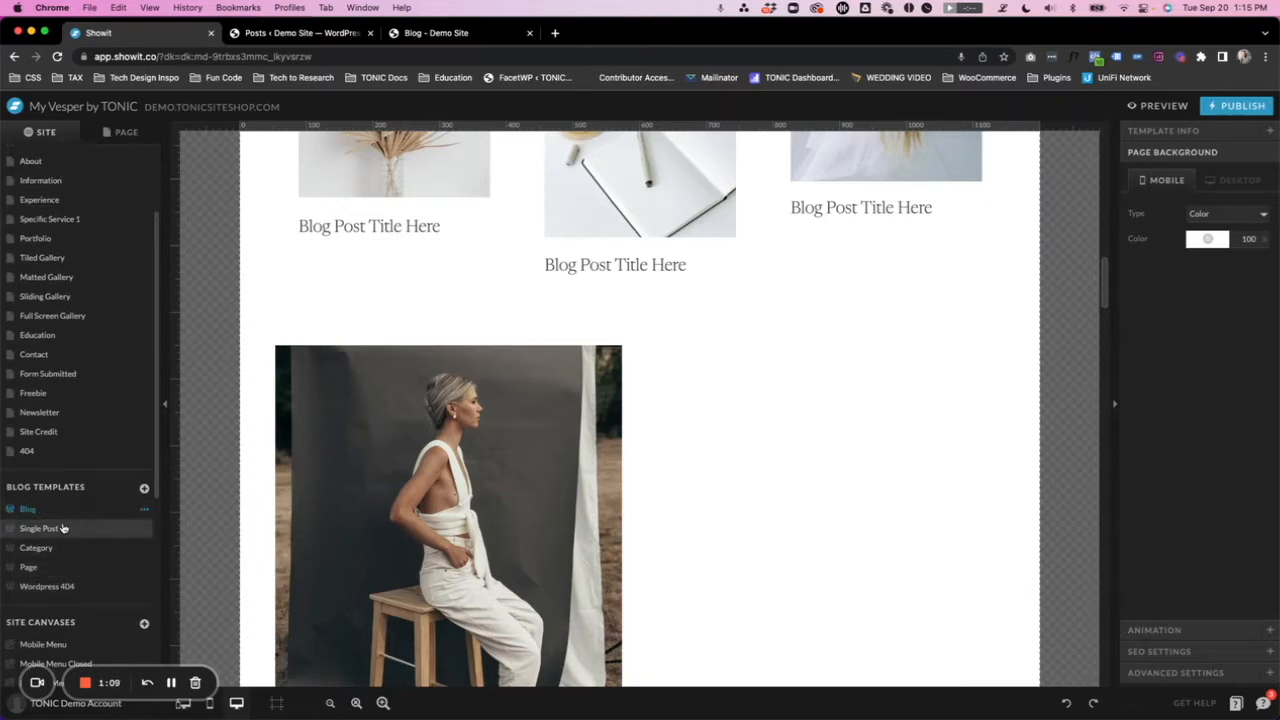
scroll(630, 385, "down", 10)
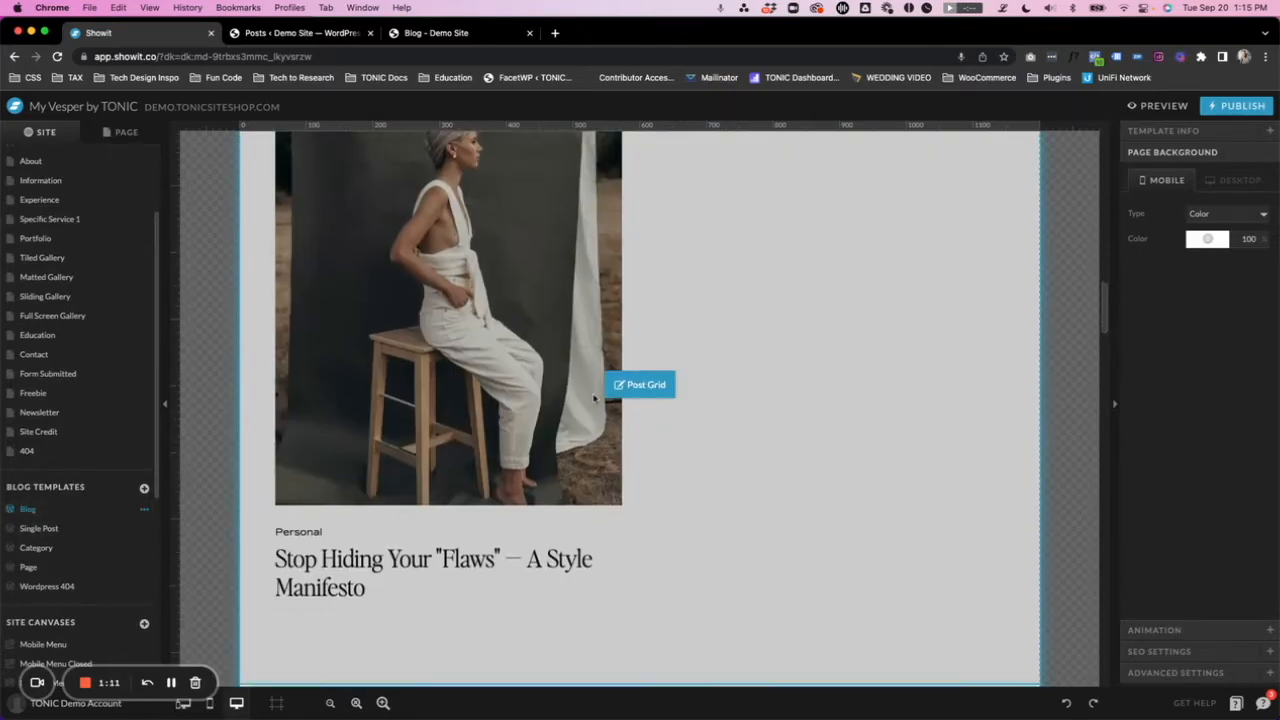
scroll(596, 400, "down", 5)
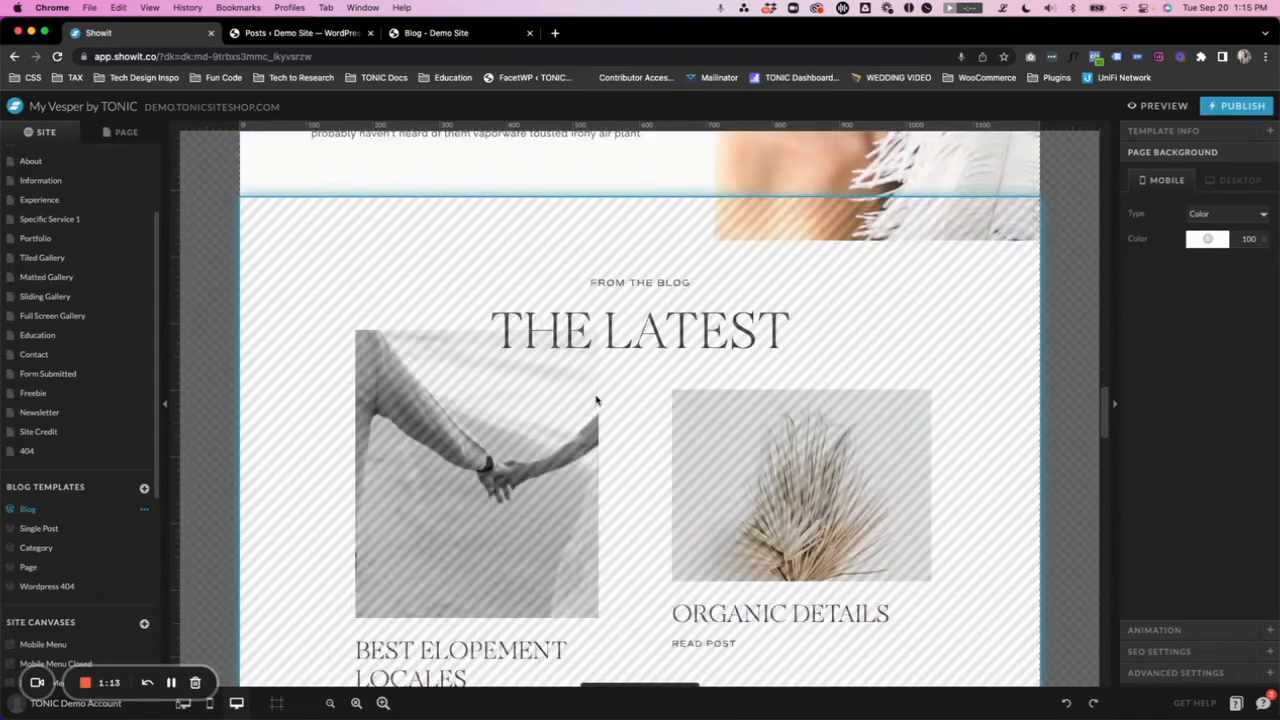
scroll(596, 400, "up", 6)
scroll(596, 400, "up", 5)
scroll(596, 400, "down", 4)
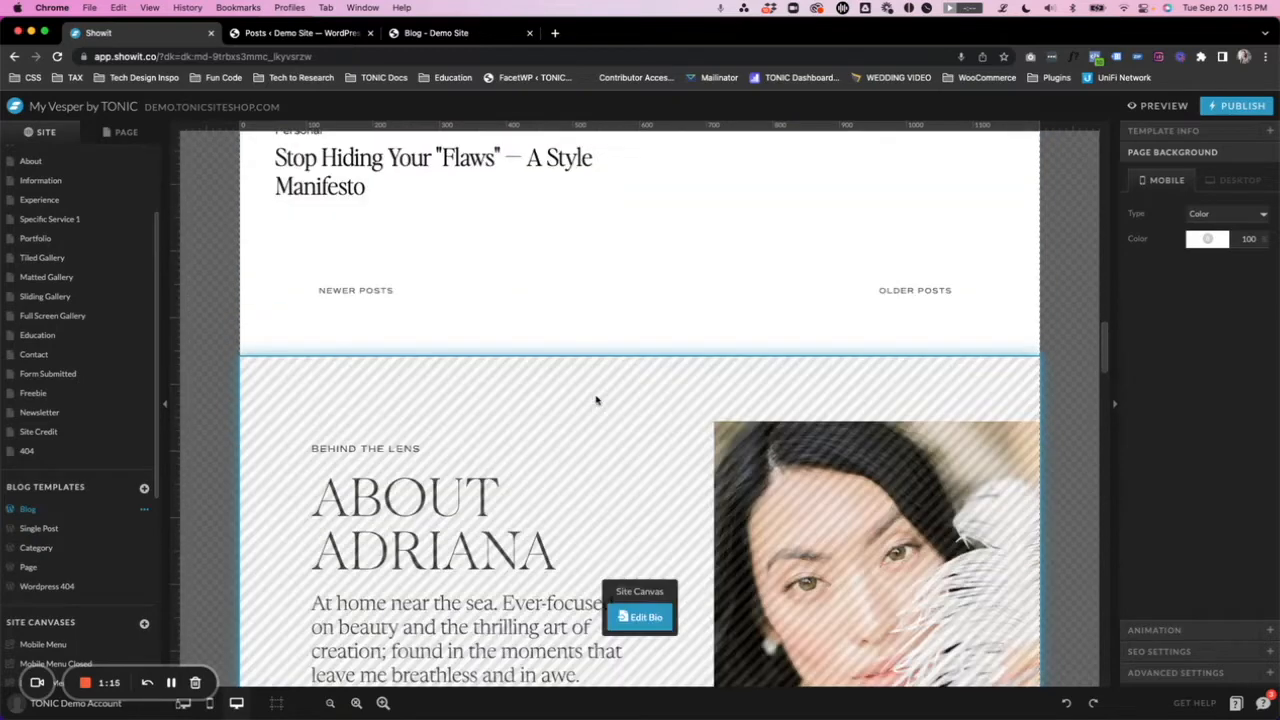
left_click(436, 327)
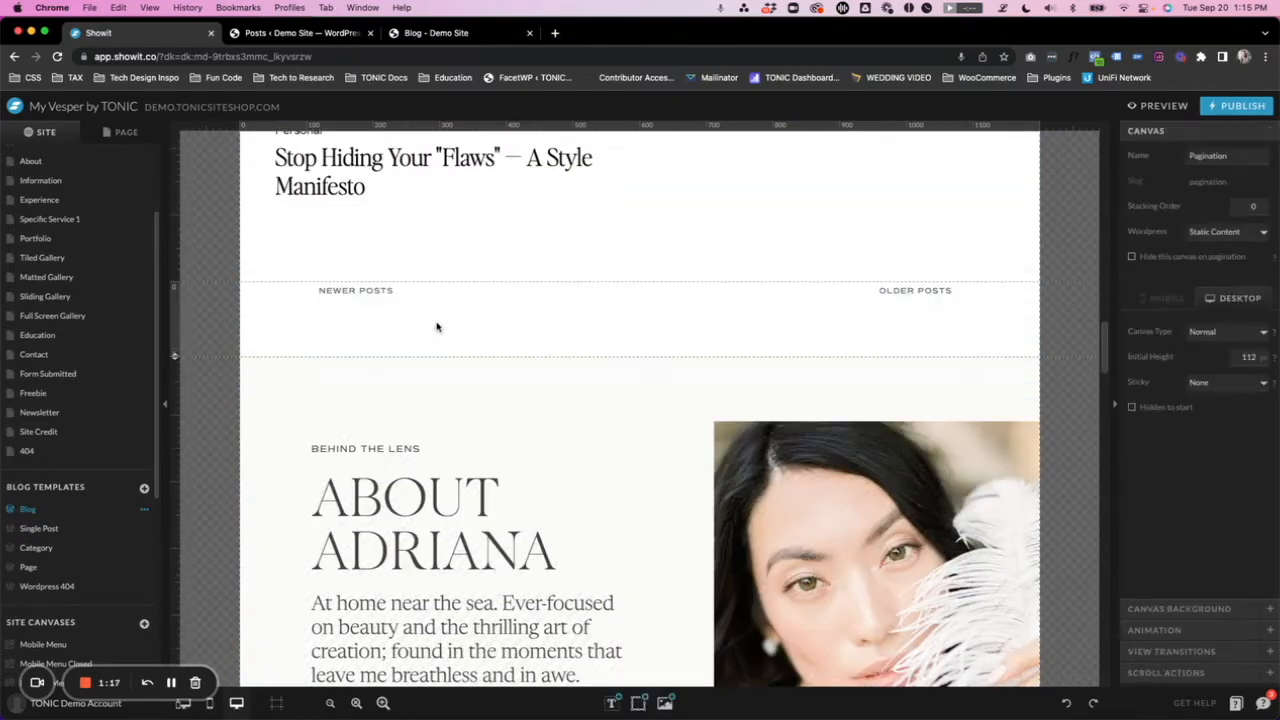
scroll(436, 327, "down", 2)
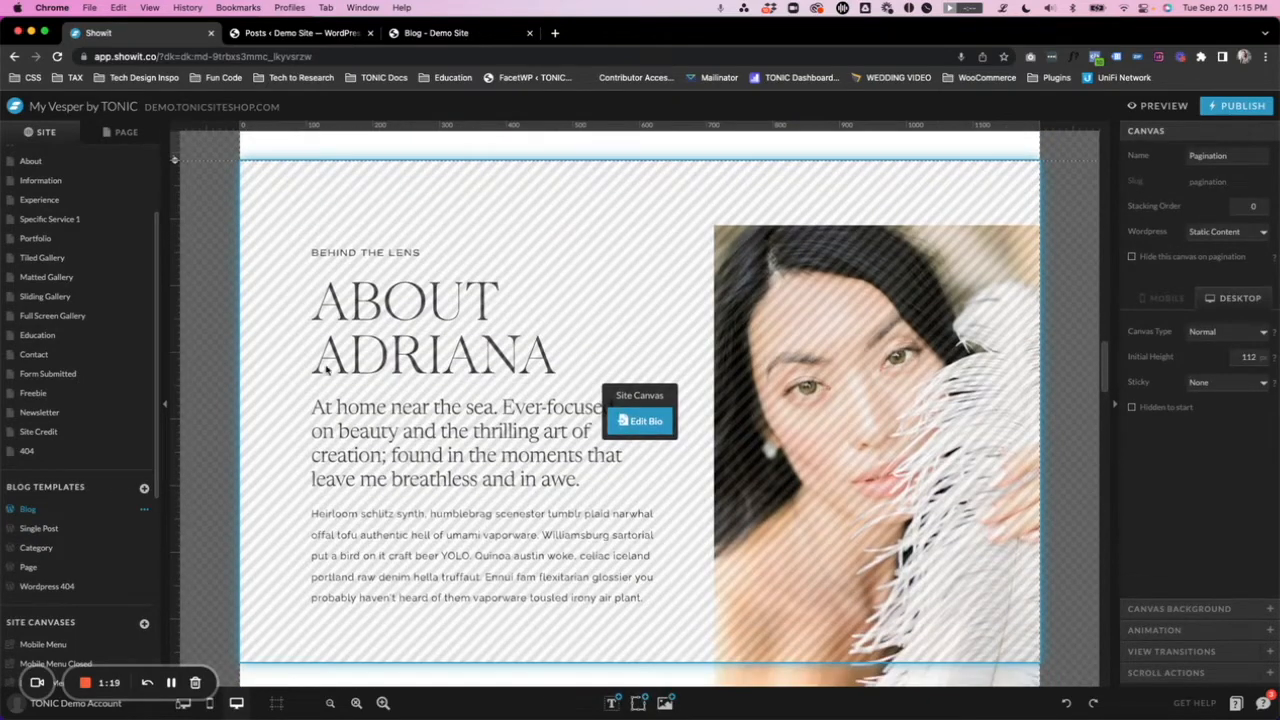
scroll(476, 410, "up", 3)
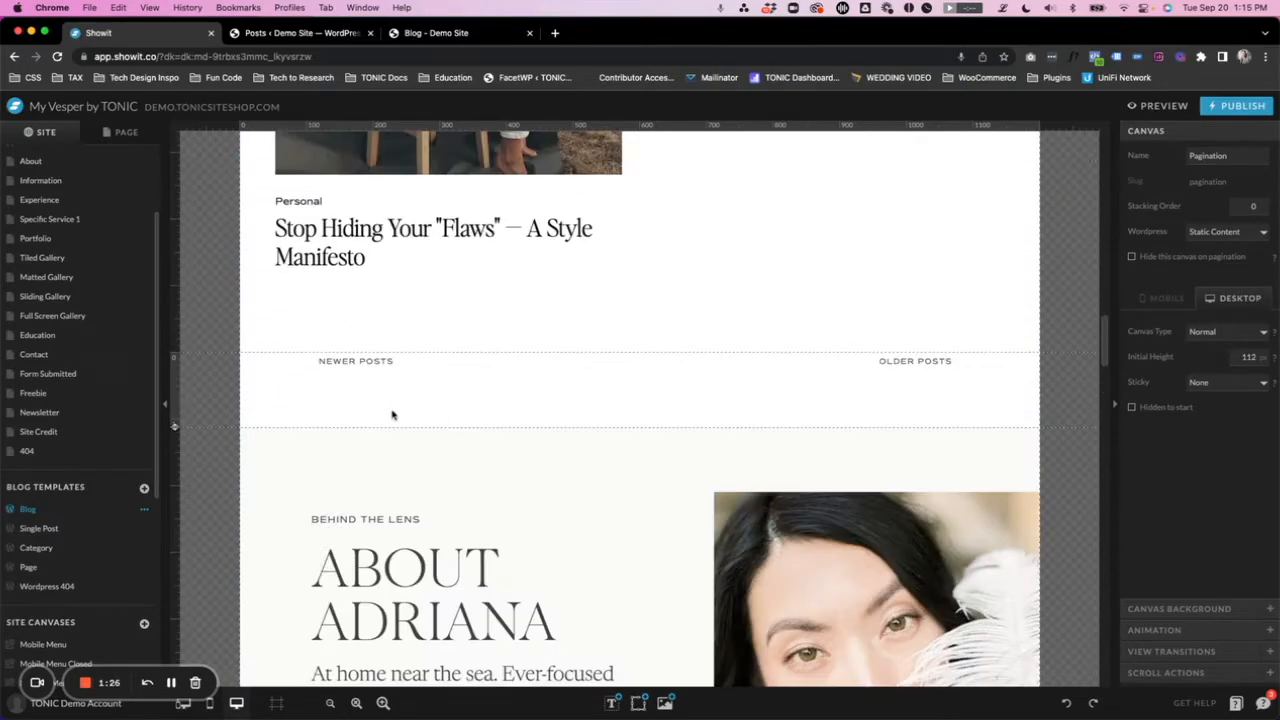
- Start adding a new canvas to the Blog template and open Featured Post Sections from the library's Advanced Blog Expansion Pack 01
left_click(125, 133)
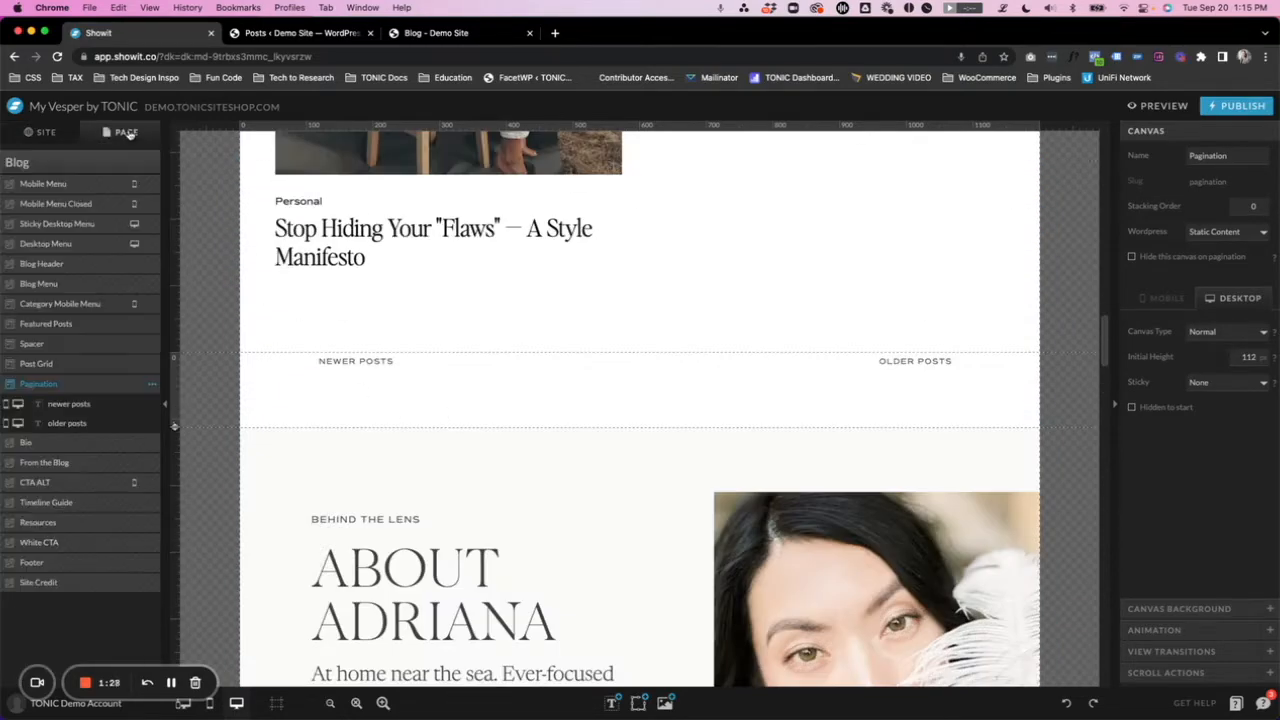
left_click(64, 166)
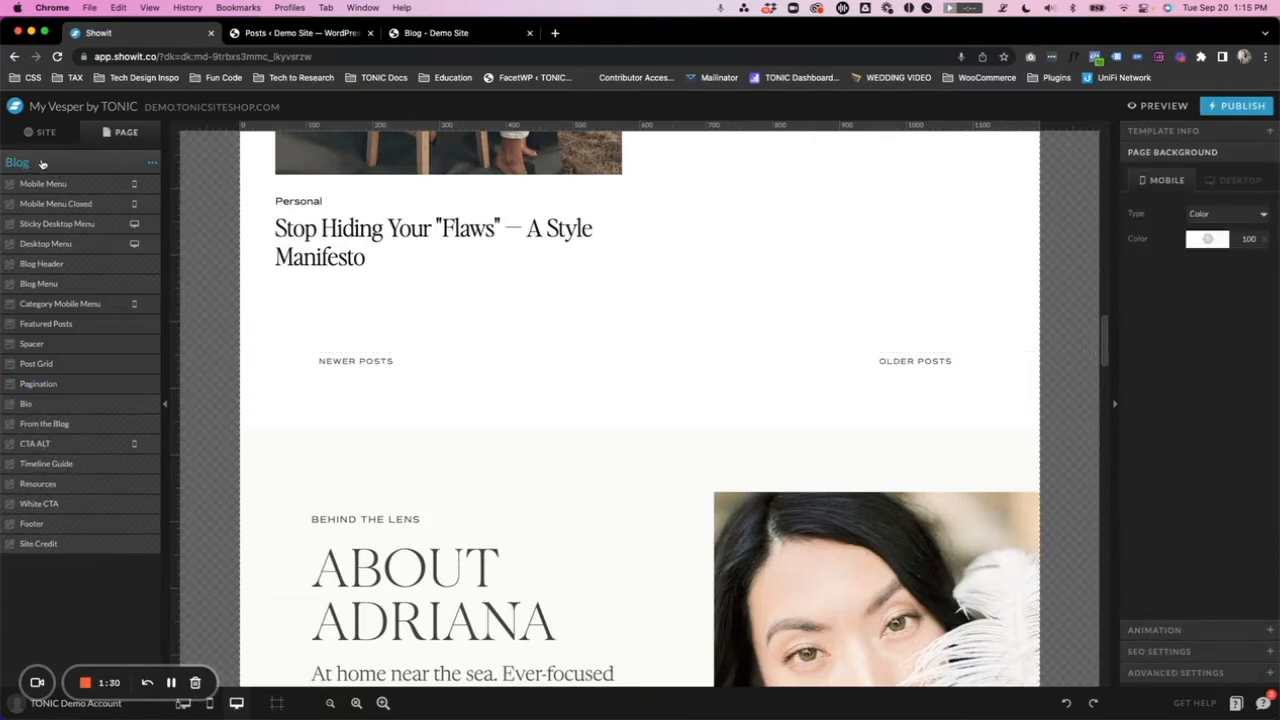
left_click(153, 163)
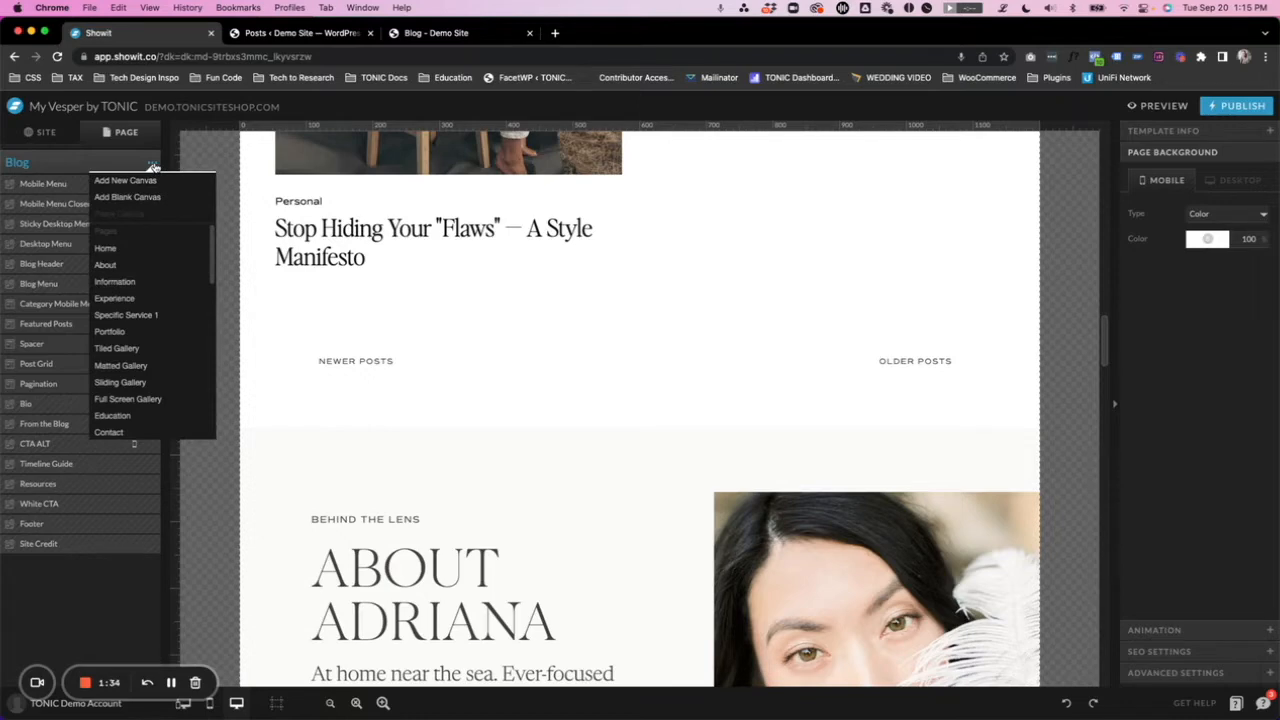
left_click(127, 182)
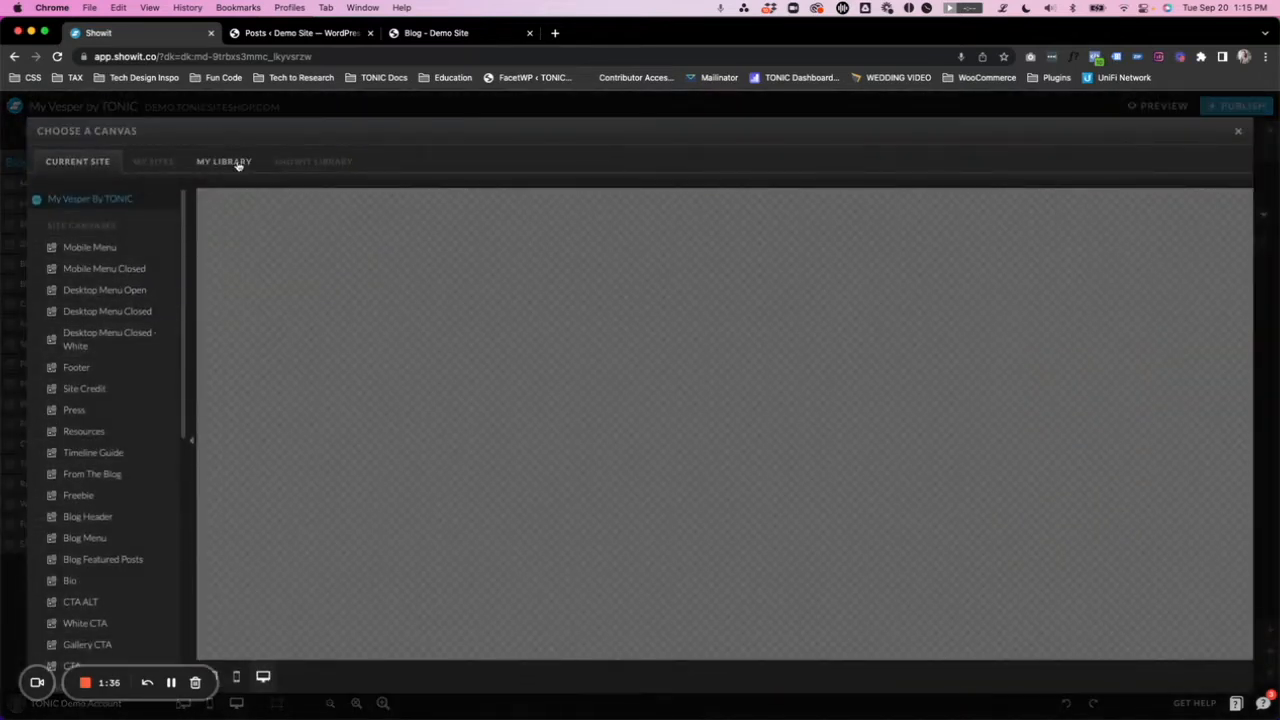
left_click(238, 164)
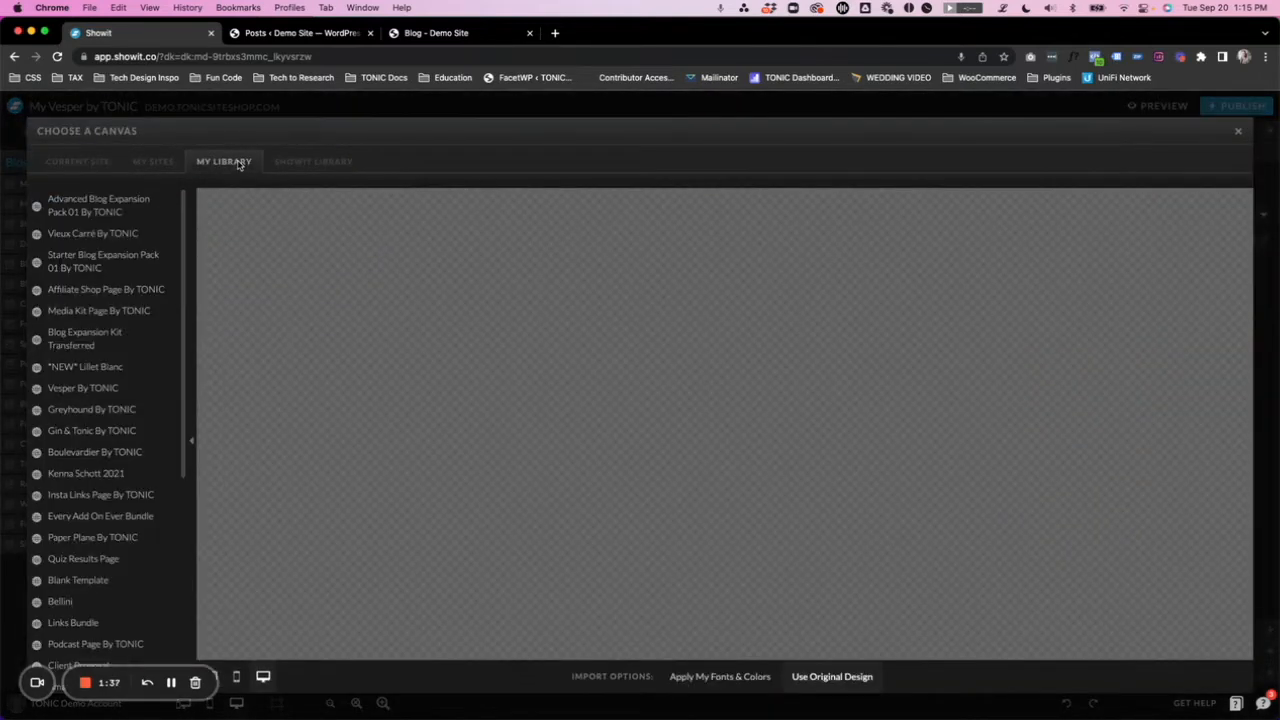
left_click(130, 212)
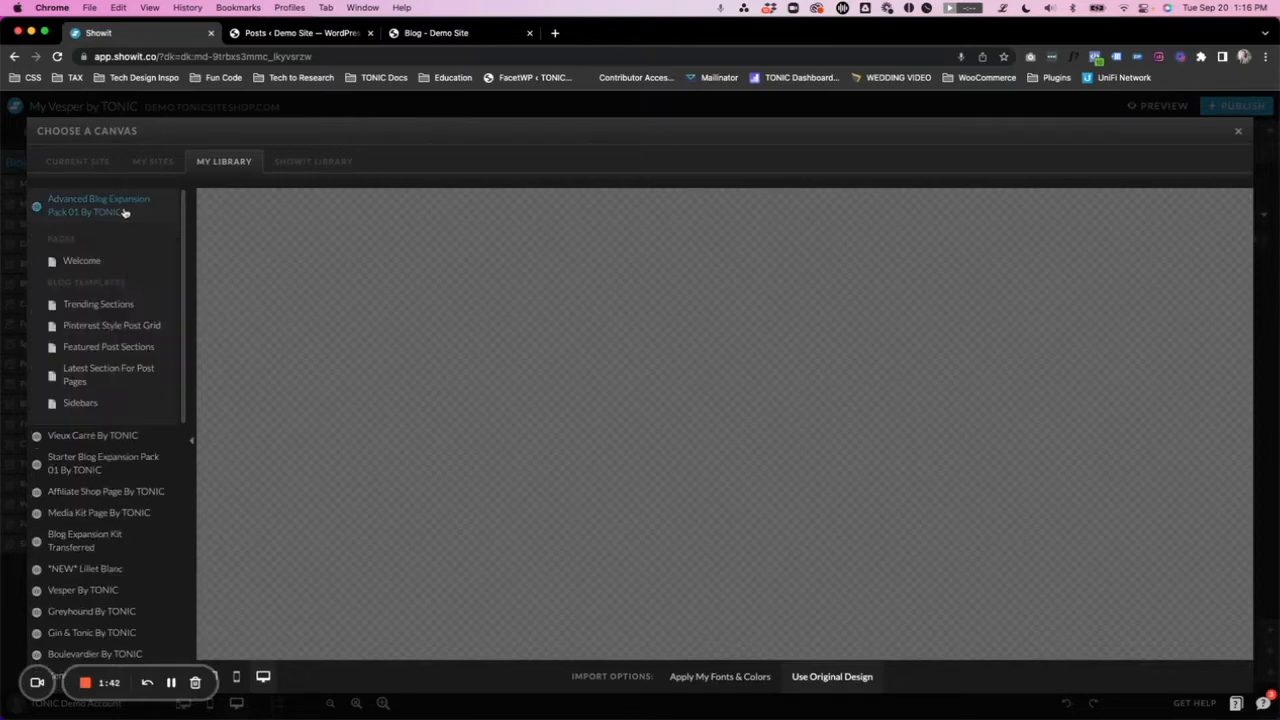
left_click(108, 348)
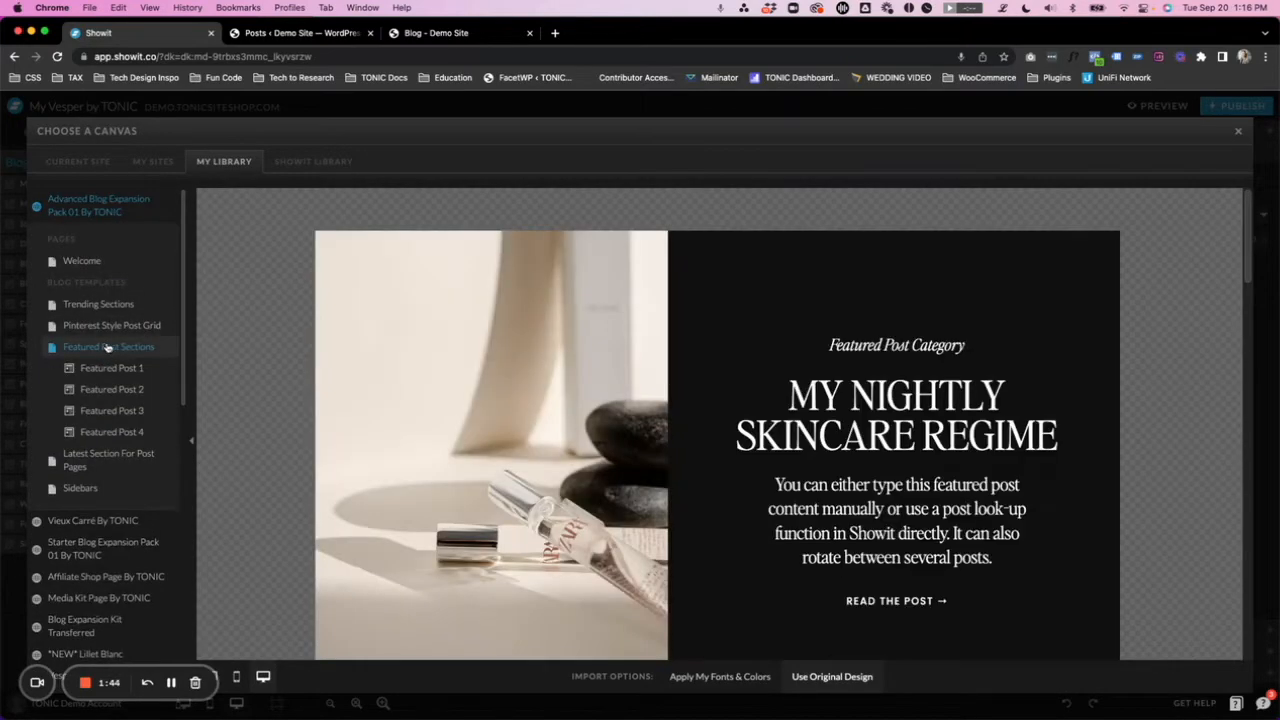
- Compare the featured post designs and add the Featured Post 3 canvas to the Blog template with its original design
scroll(510, 376, "down", 8)
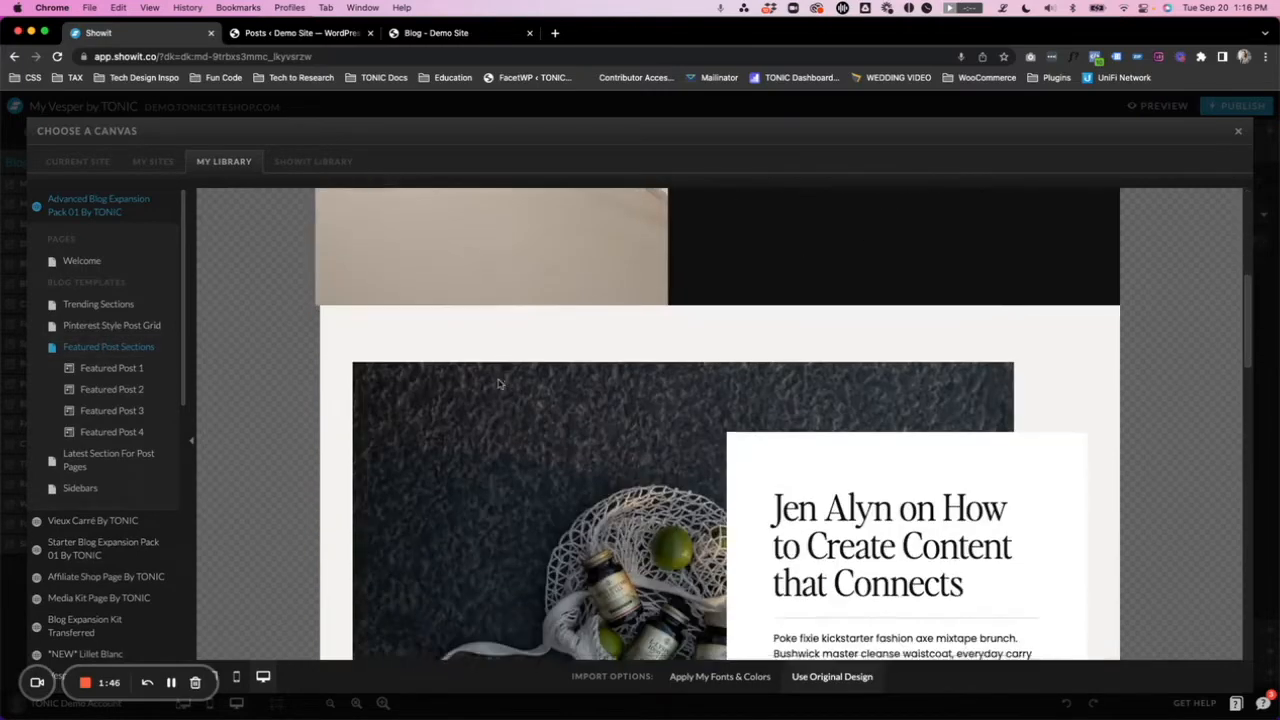
scroll(524, 380, "down", 10)
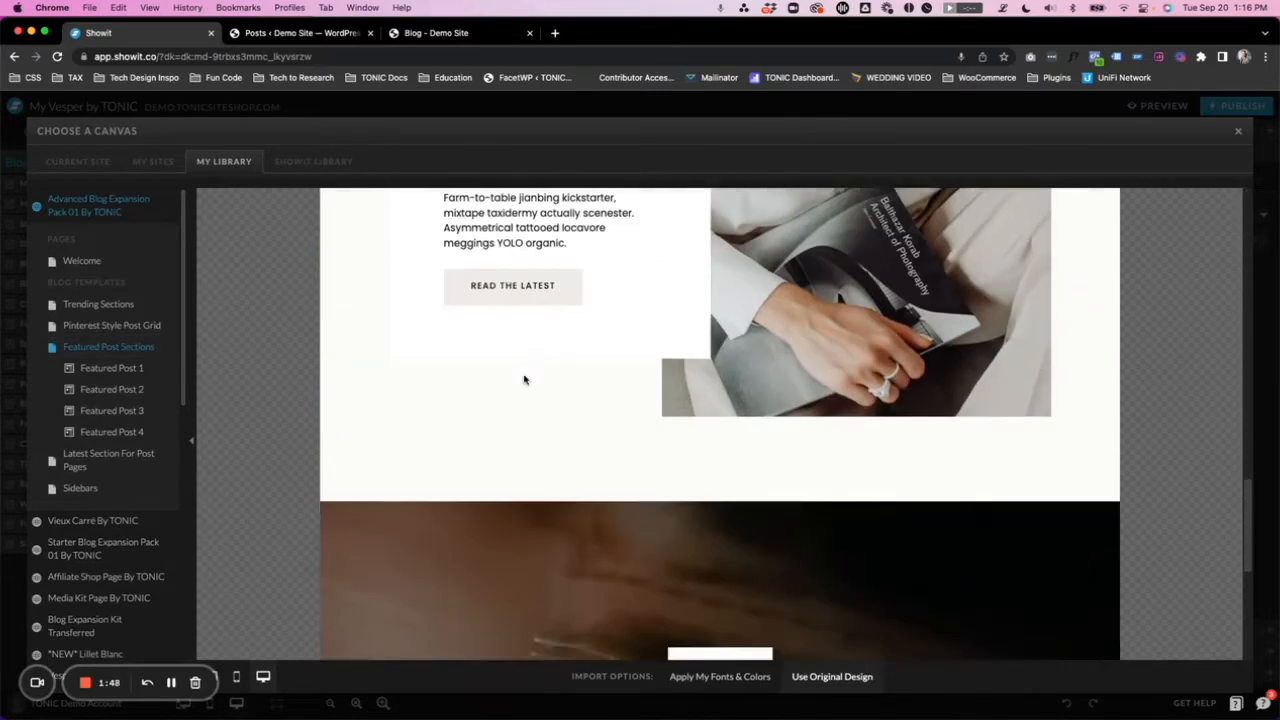
scroll(757, 400, "up", 8)
scroll(678, 405, "up", 1)
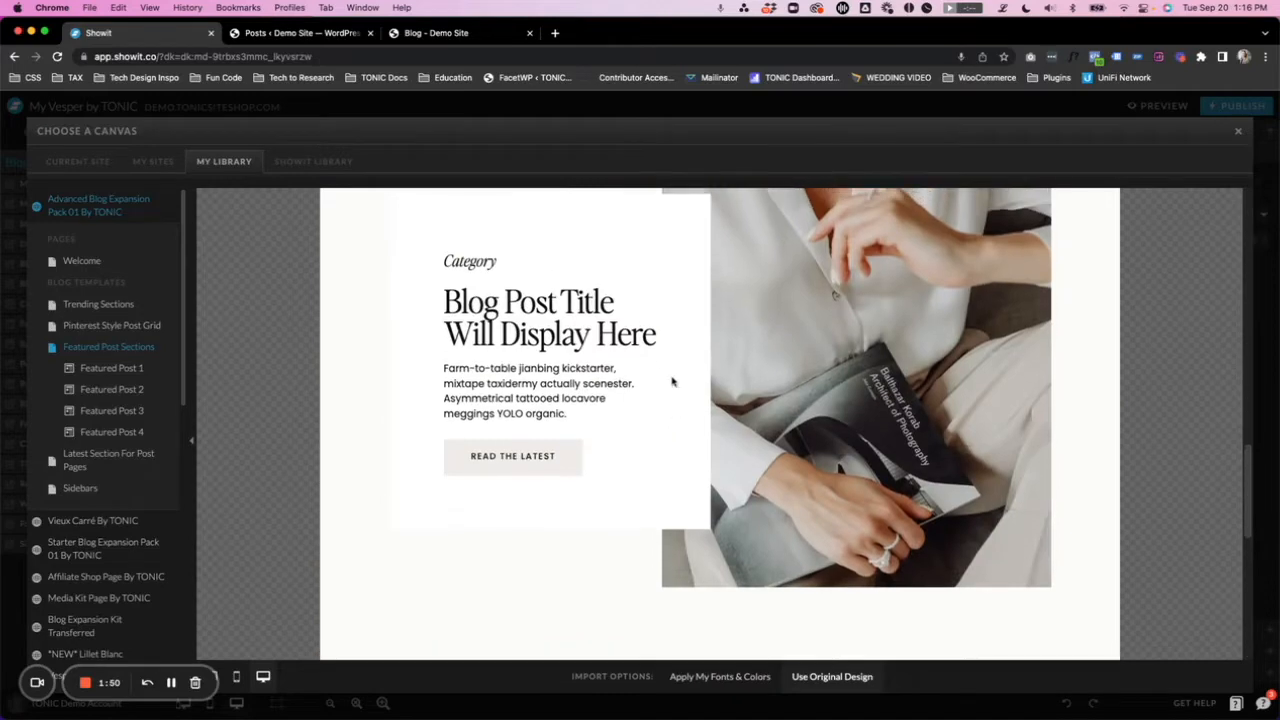
scroll(680, 400, "up", 1)
scroll(600, 468, "up", 1)
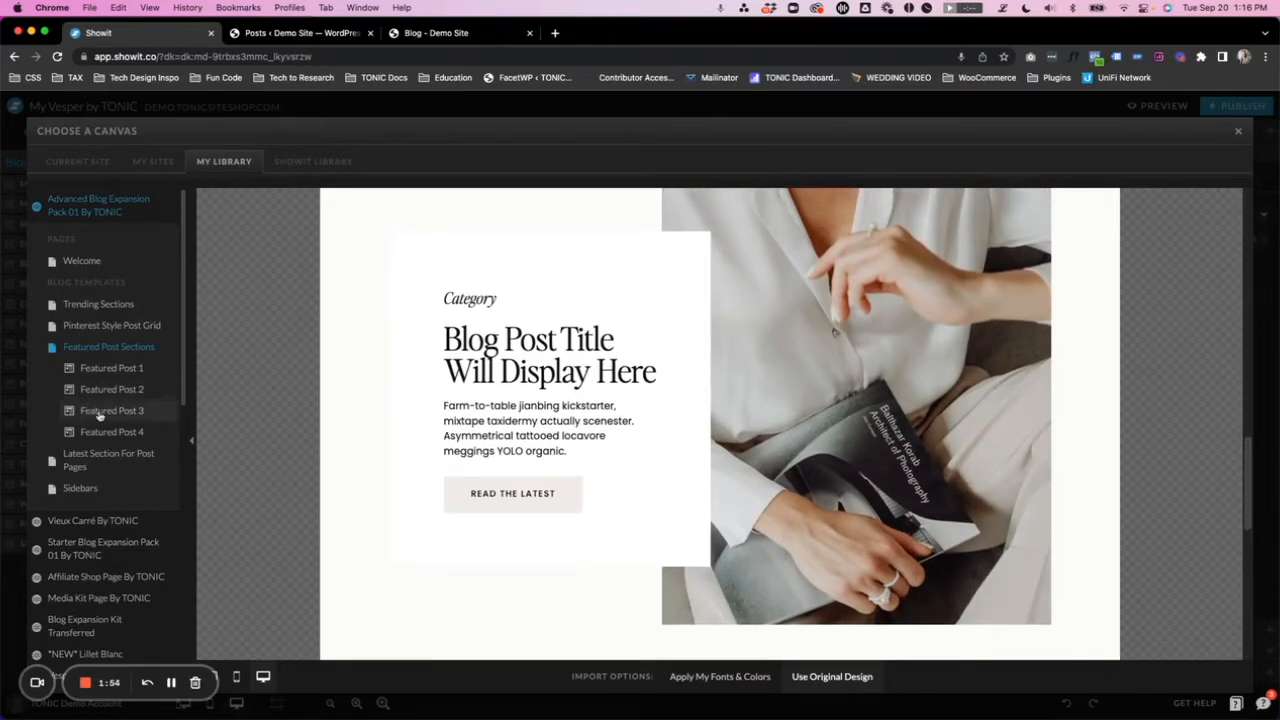
scroll(455, 398, "up", 1)
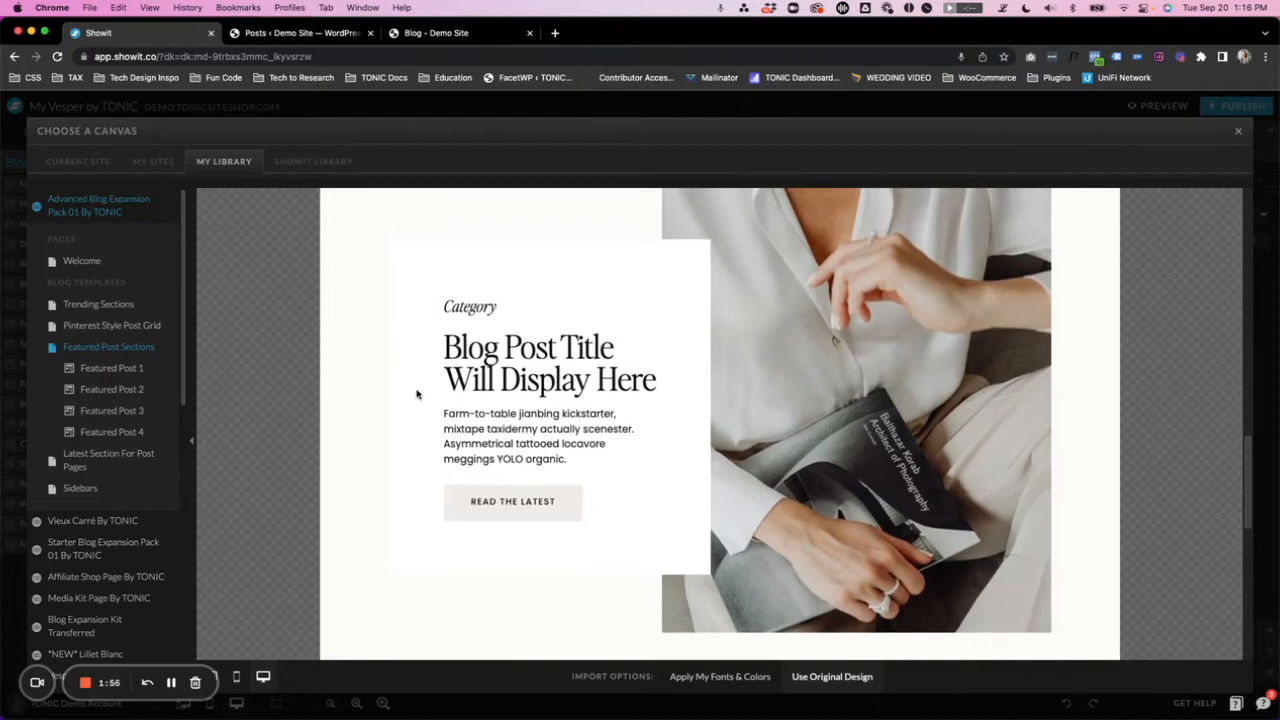
left_click(123, 418)
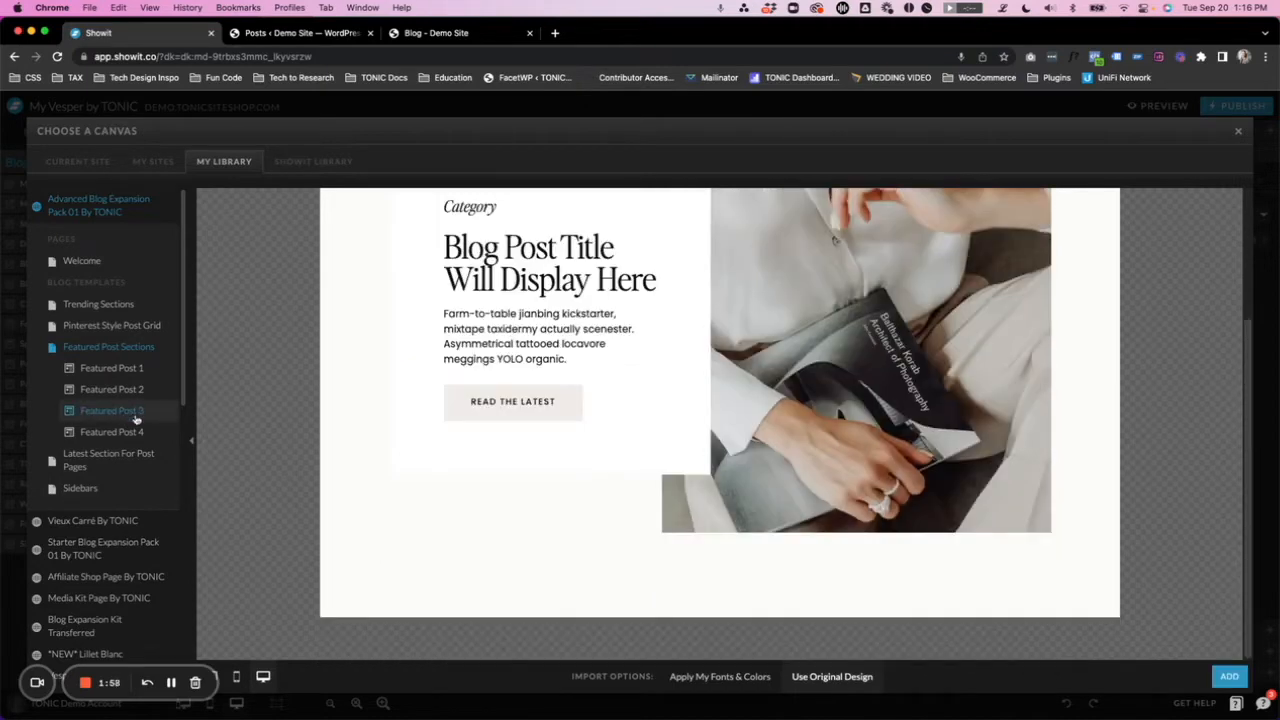
scroll(360, 434, "up", 3)
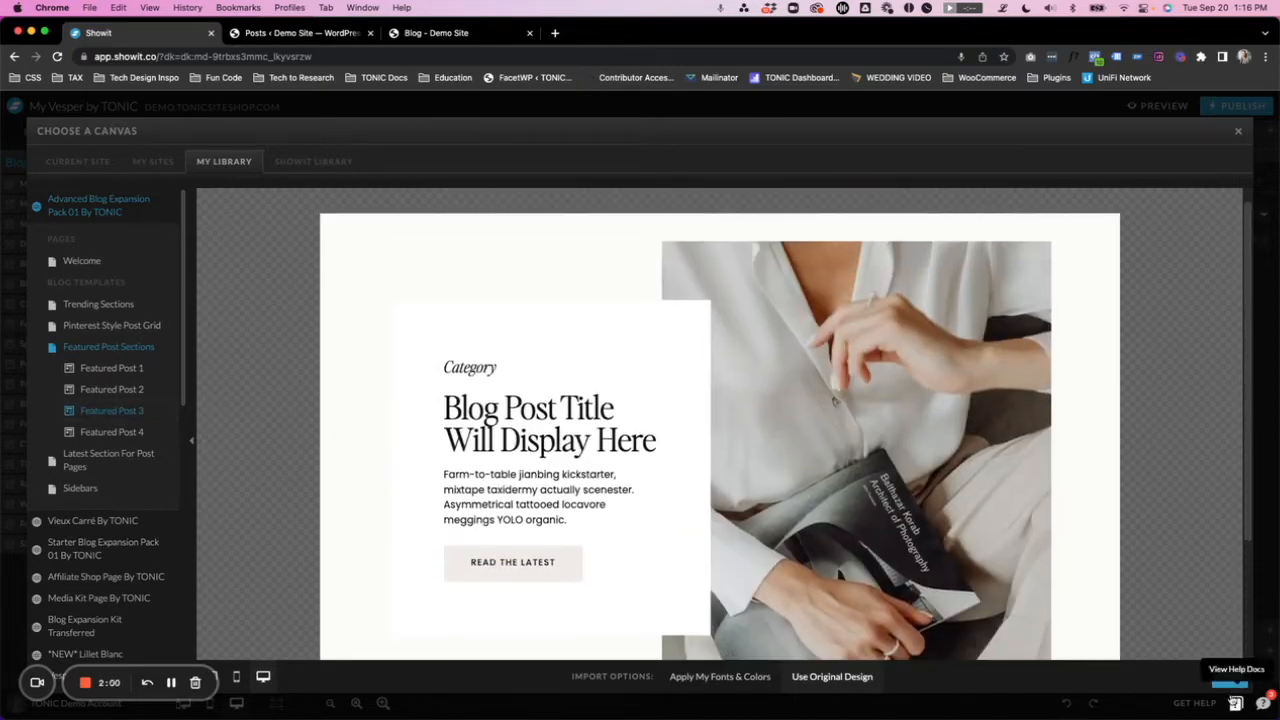
left_click(1230, 677)
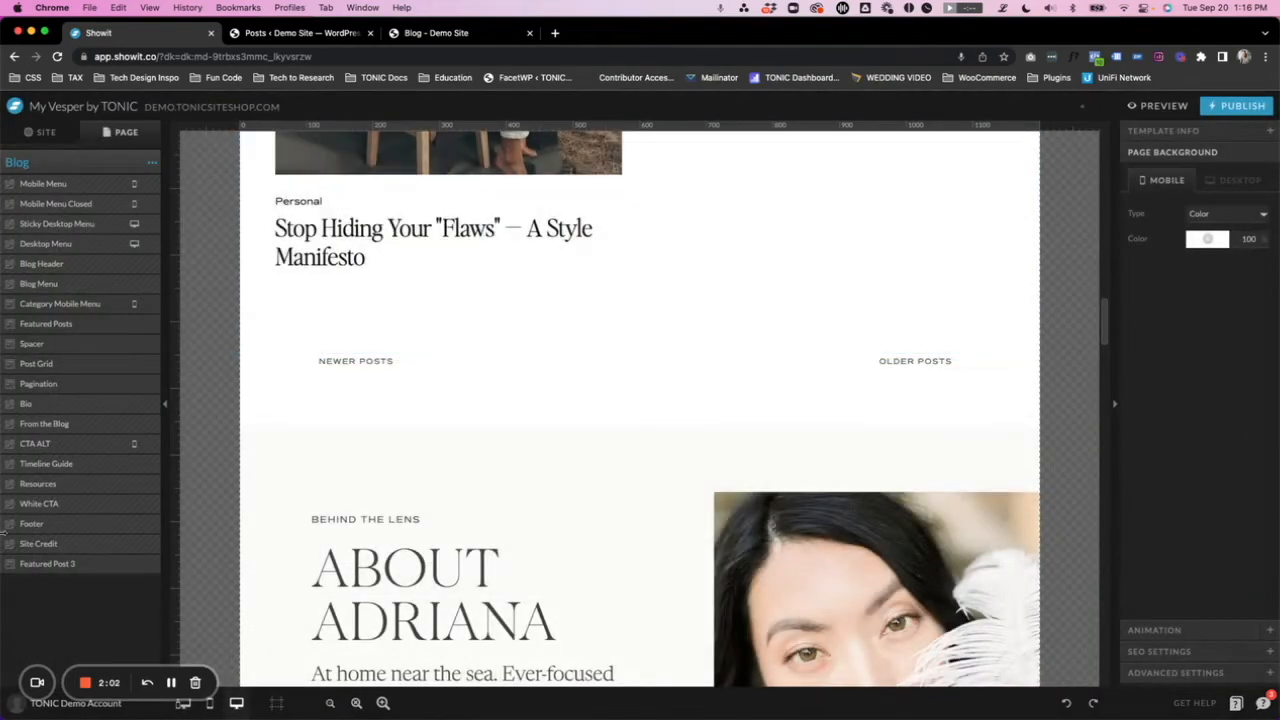
- Move the Featured Post 3 canvas between Post Grid and Pagination and check its placement on the page
left_click(77, 567)
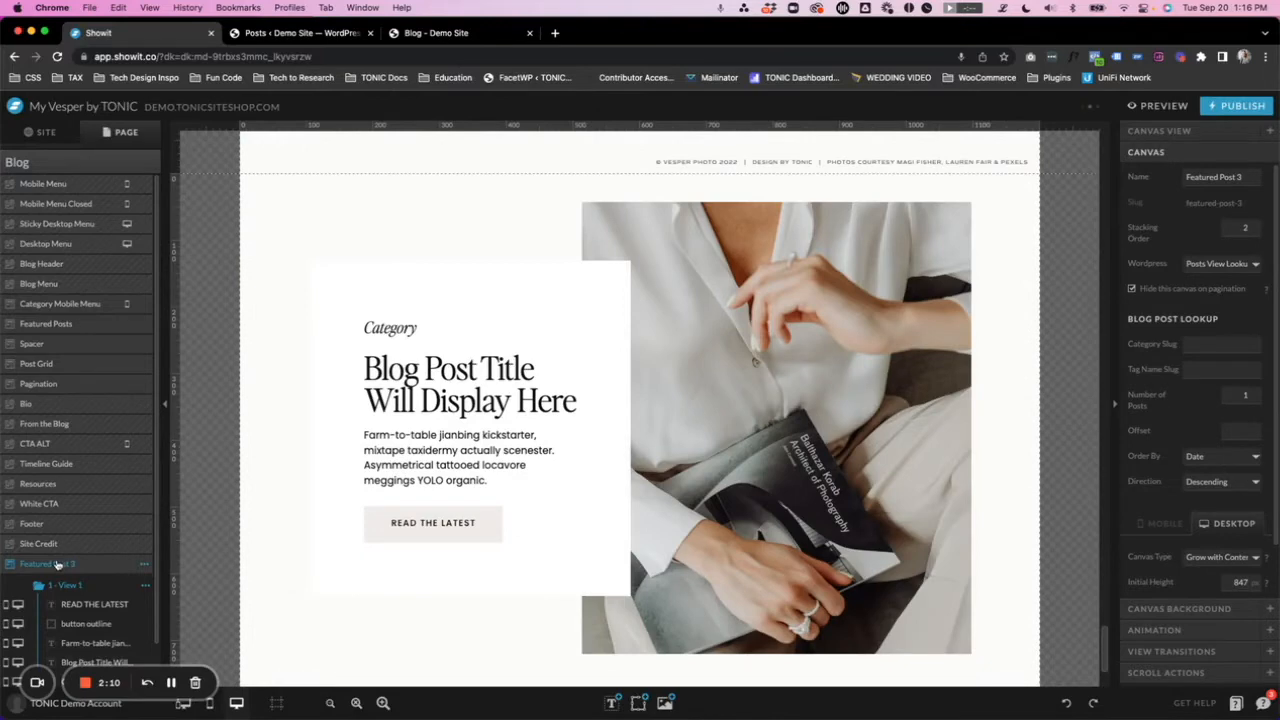
left_click_drag(54, 567, 88, 393)
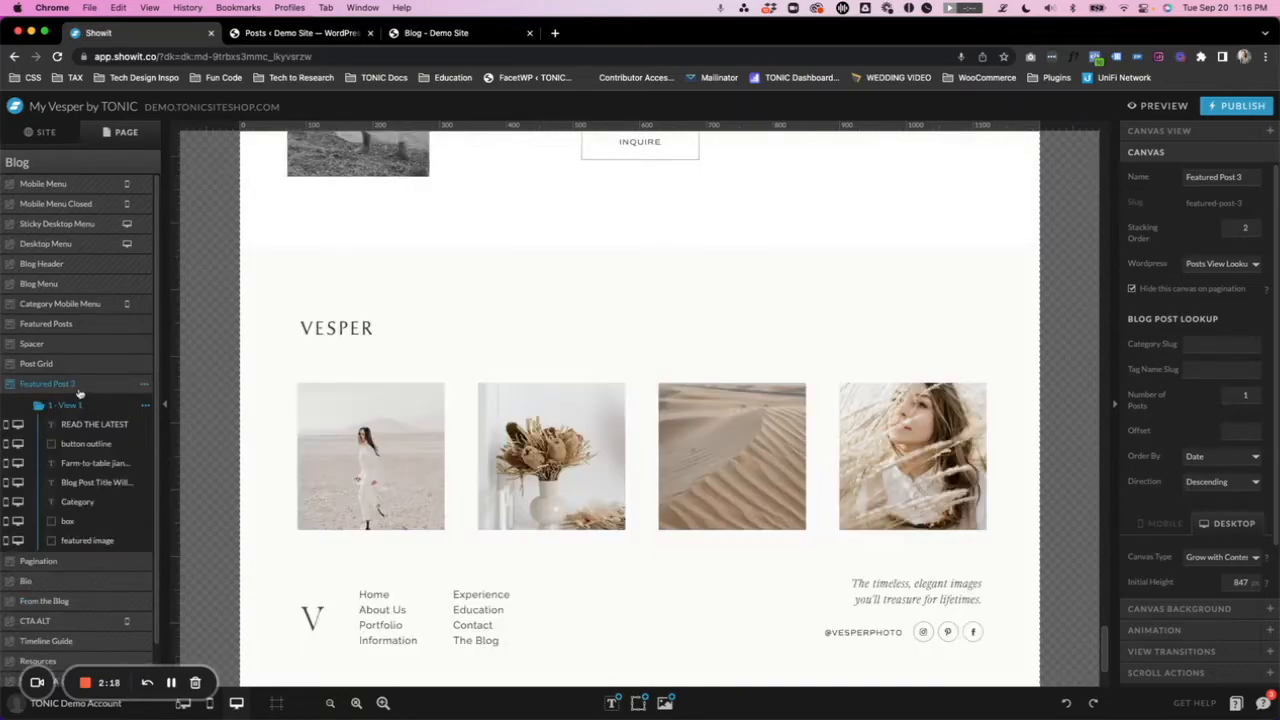
scroll(437, 375, "up", 3)
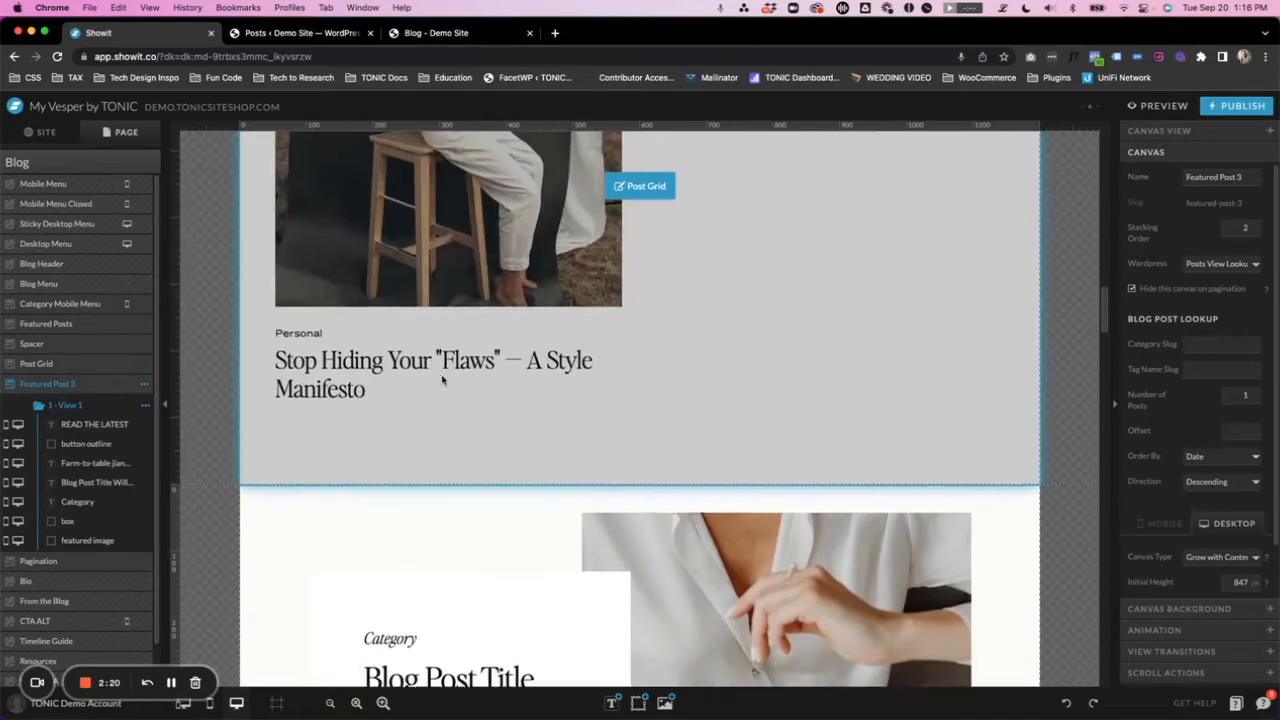
scroll(509, 420, "down", 5)
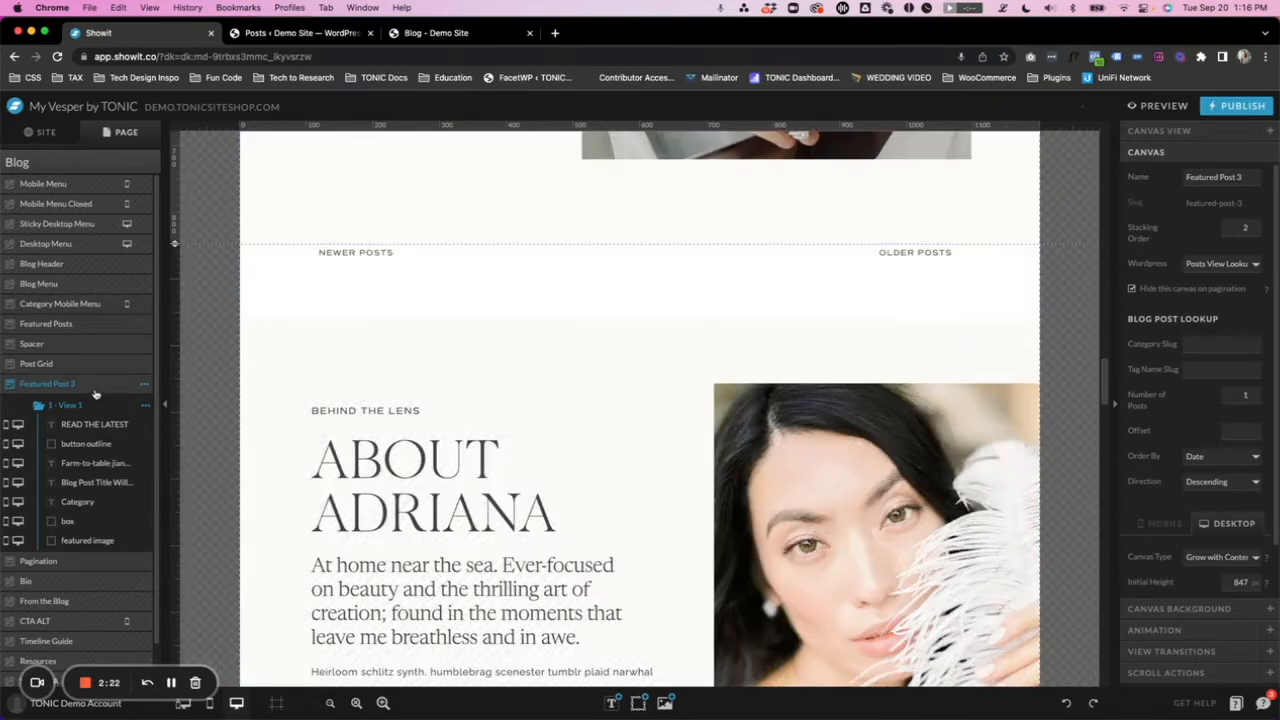
- Move the Featured Post 3 canvas directly below Pagination, above the Bio canvas
left_click_drag(45, 384, 89, 563)
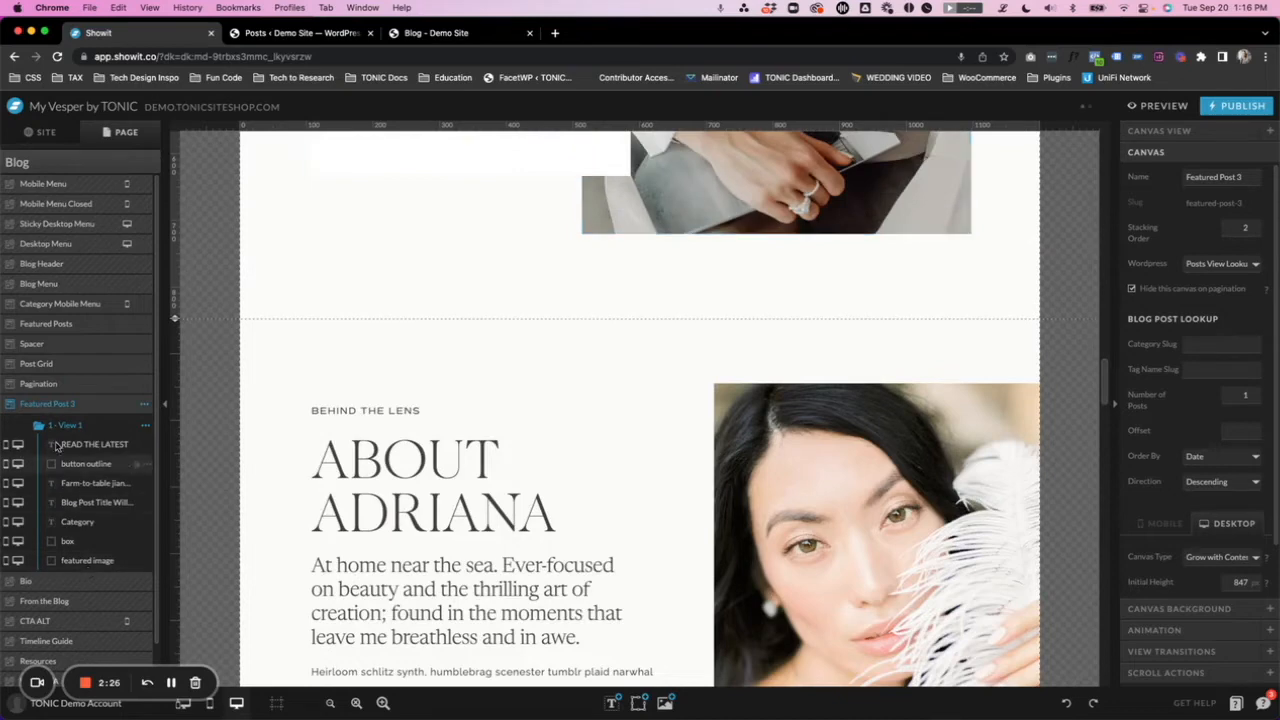
scroll(480, 390, "up", 15)
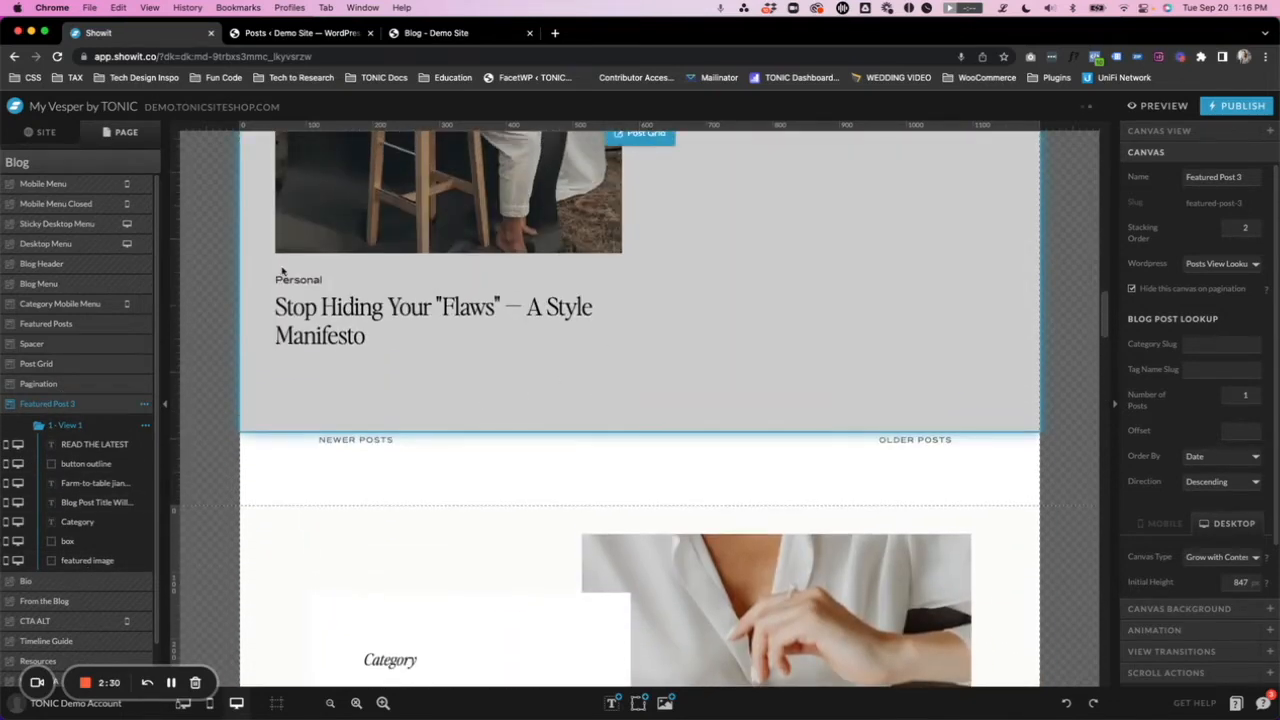
- Examine how the Pagination canvas and the Featured Post 3 canvas below it follow the post grid in the Blog template
scroll(520, 240, "down", 3)
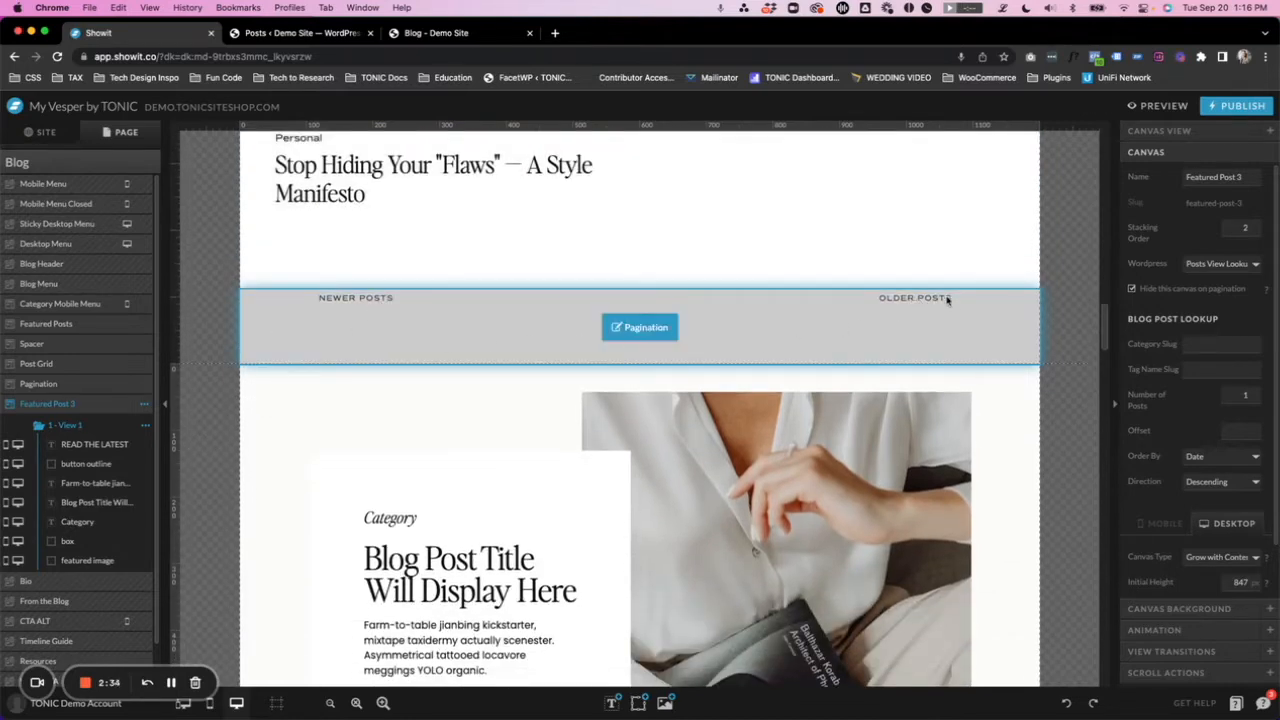
scroll(872, 320, "down", 2)
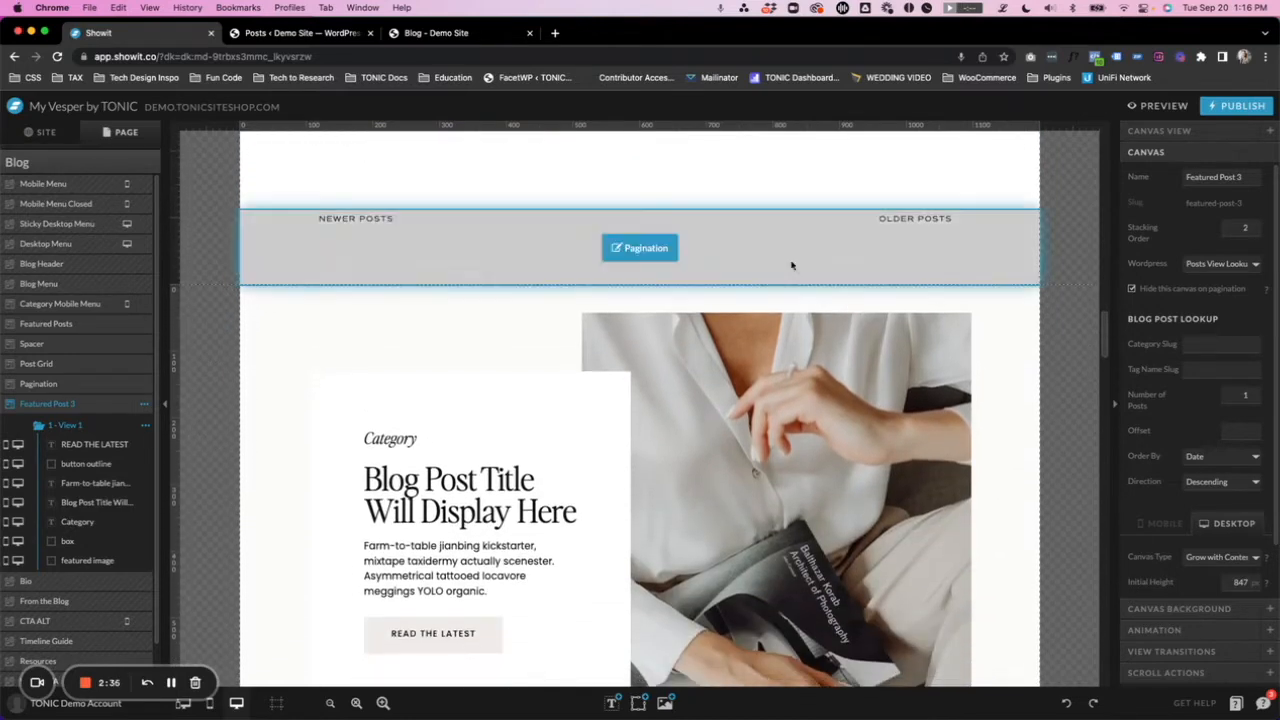
left_click(776, 262)
scroll(316, 246, "down", 3)
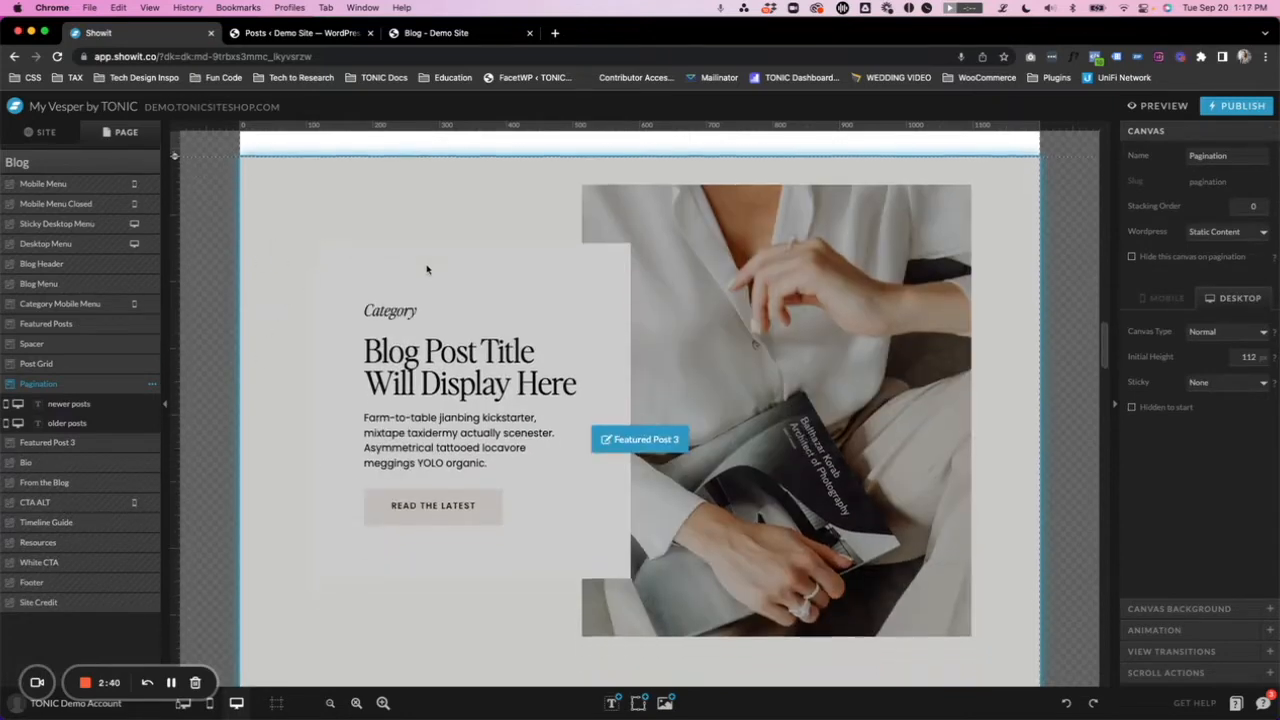
scroll(435, 261, "up", 3)
scroll(438, 260, "up", 3)
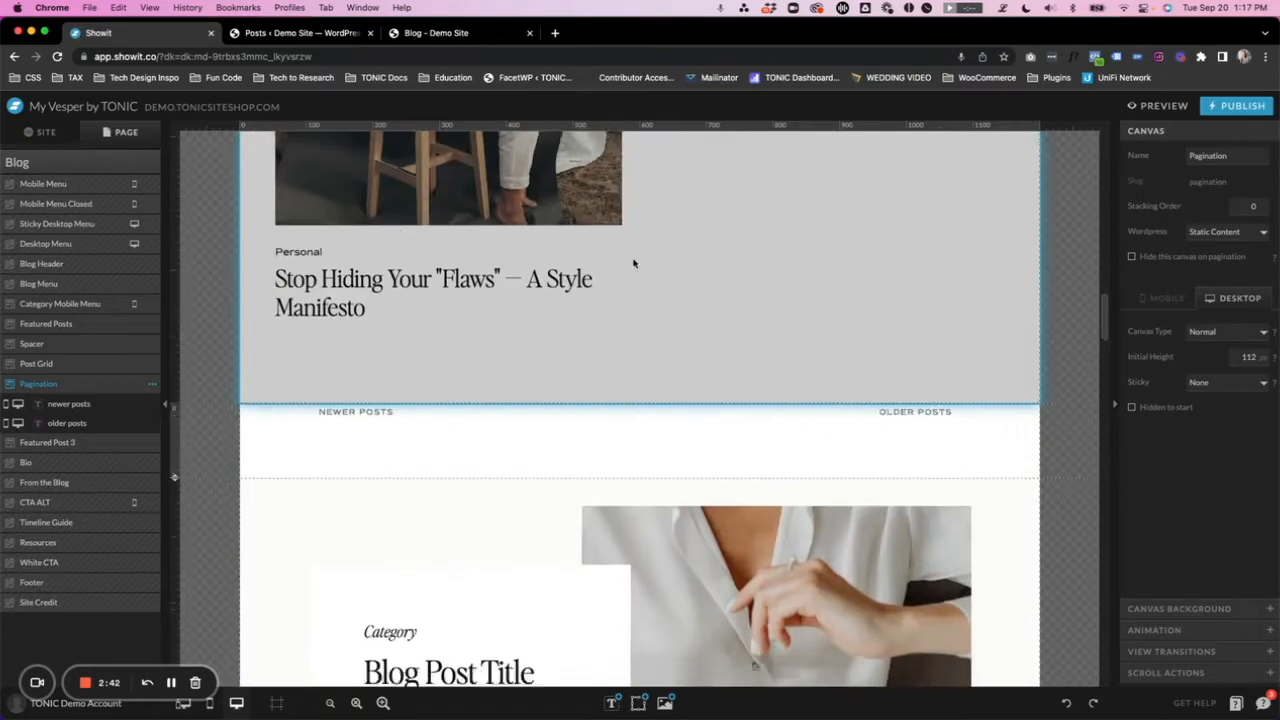
scroll(440, 262, "down", 5)
scroll(280, 272, "up", 1)
scroll(435, 162, "up", 2)
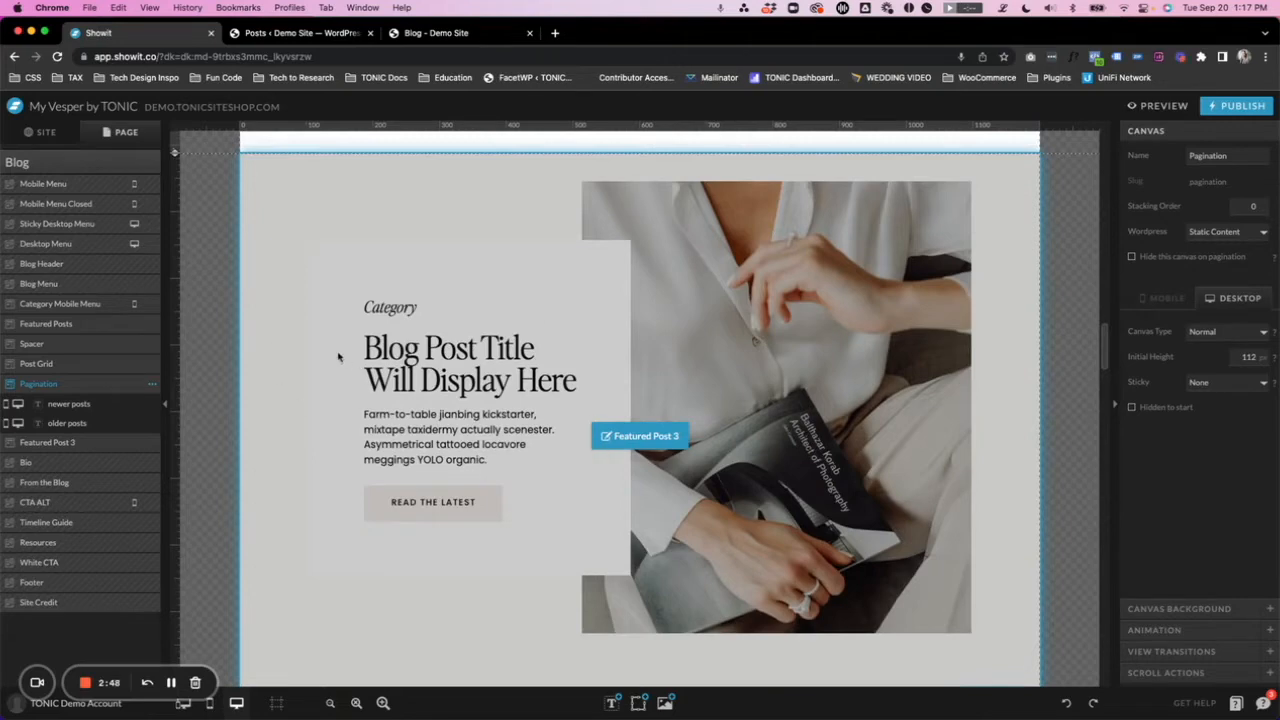
- Inspect the category, title and excerpt text elements of the Featured Post 3 canvas for their WordPress post assignments
left_click(289, 366)
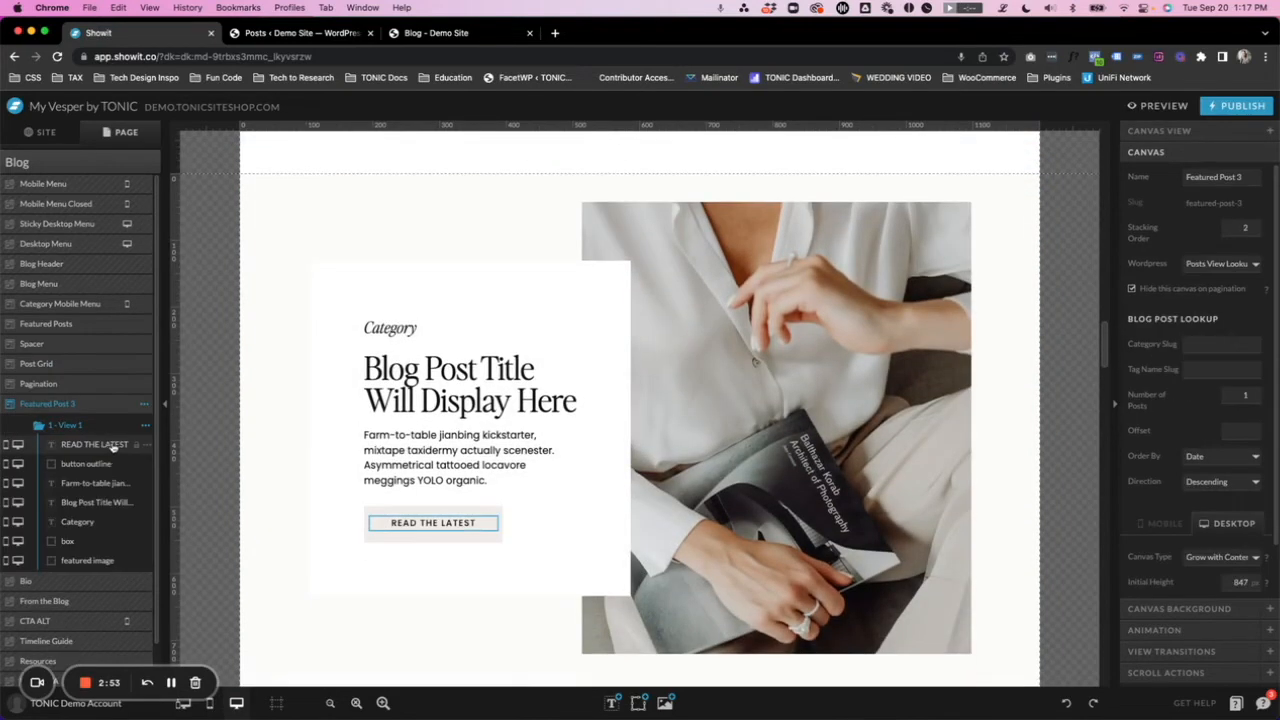
scroll(274, 369, "down", 2)
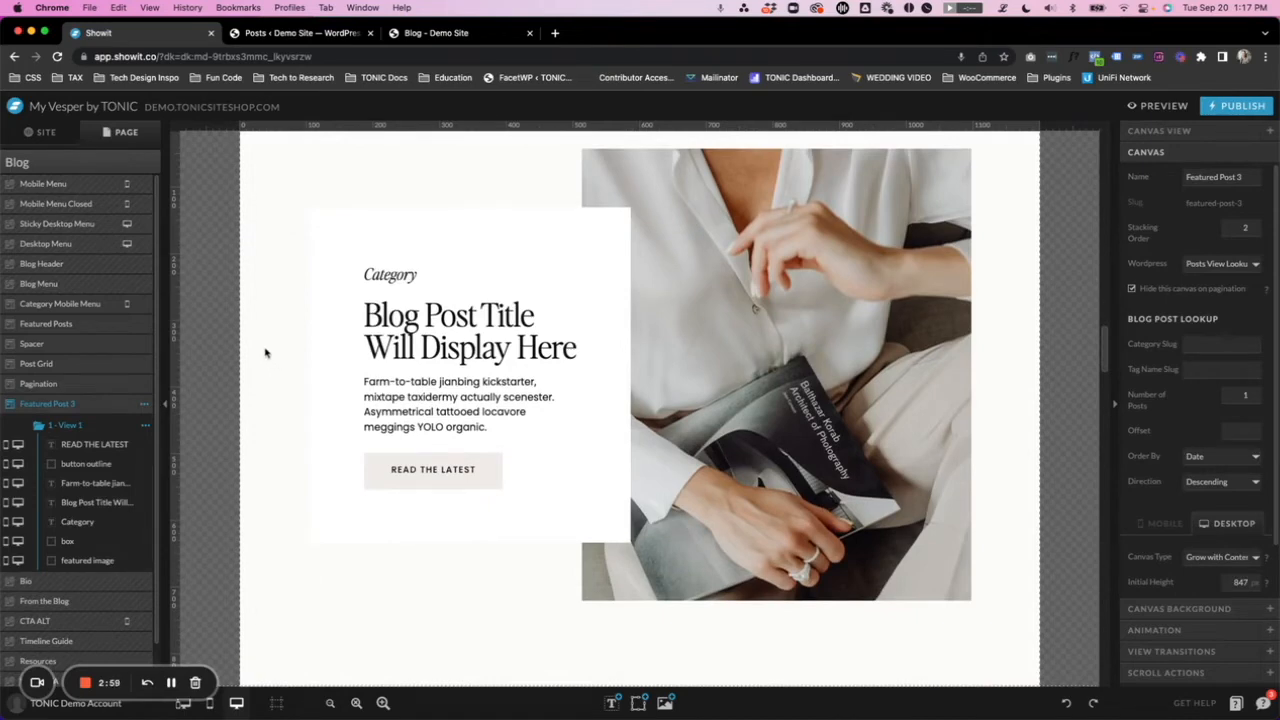
scroll(265, 352, "up", 1)
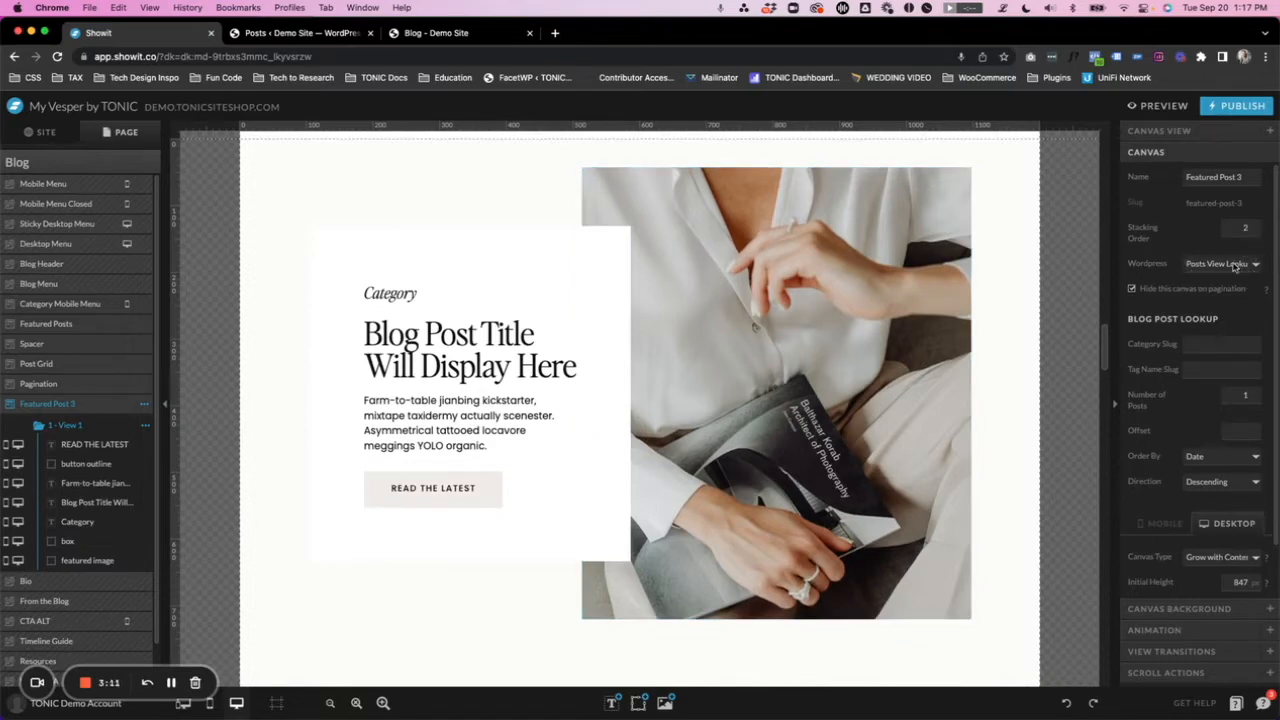
left_click(392, 295)
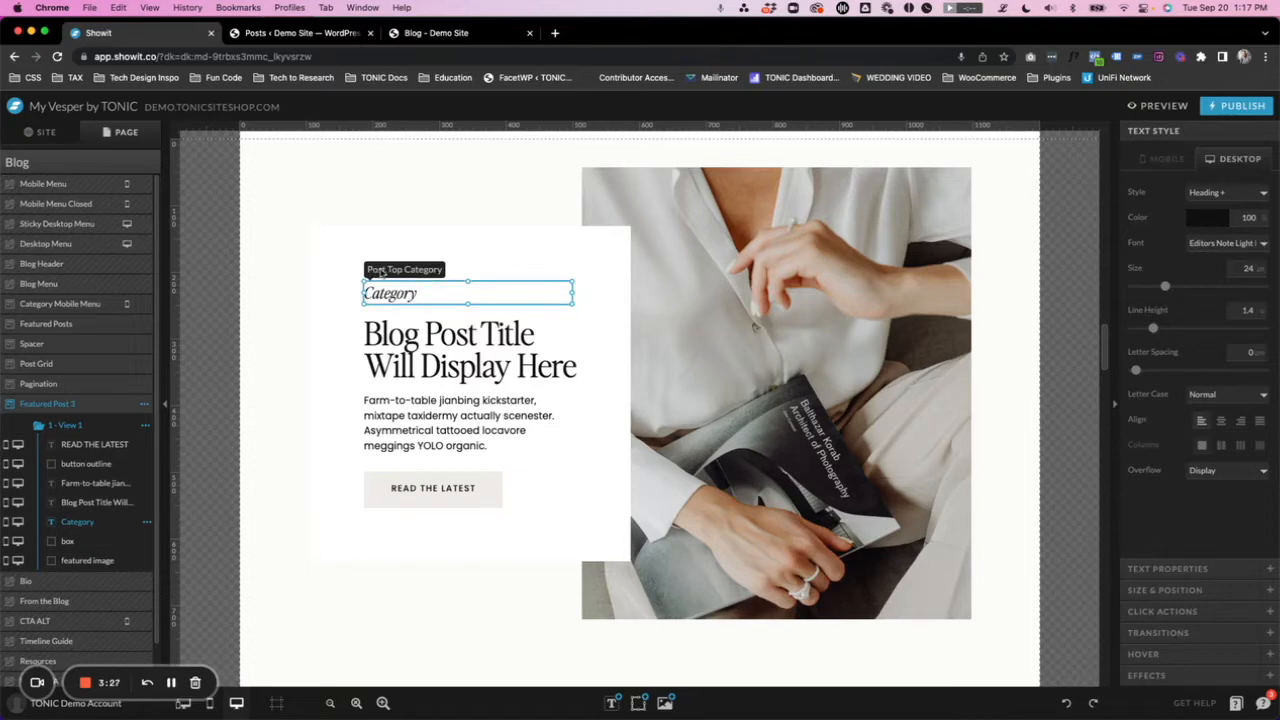
left_click(430, 328)
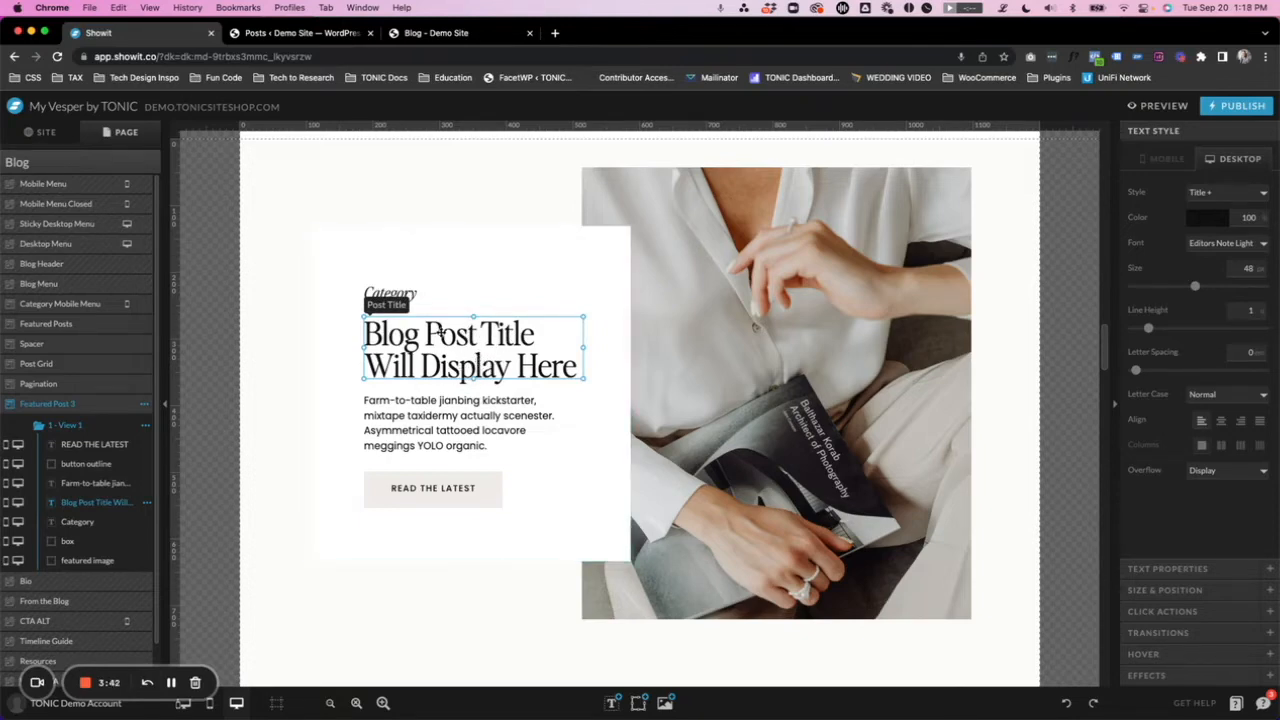
left_click(446, 422)
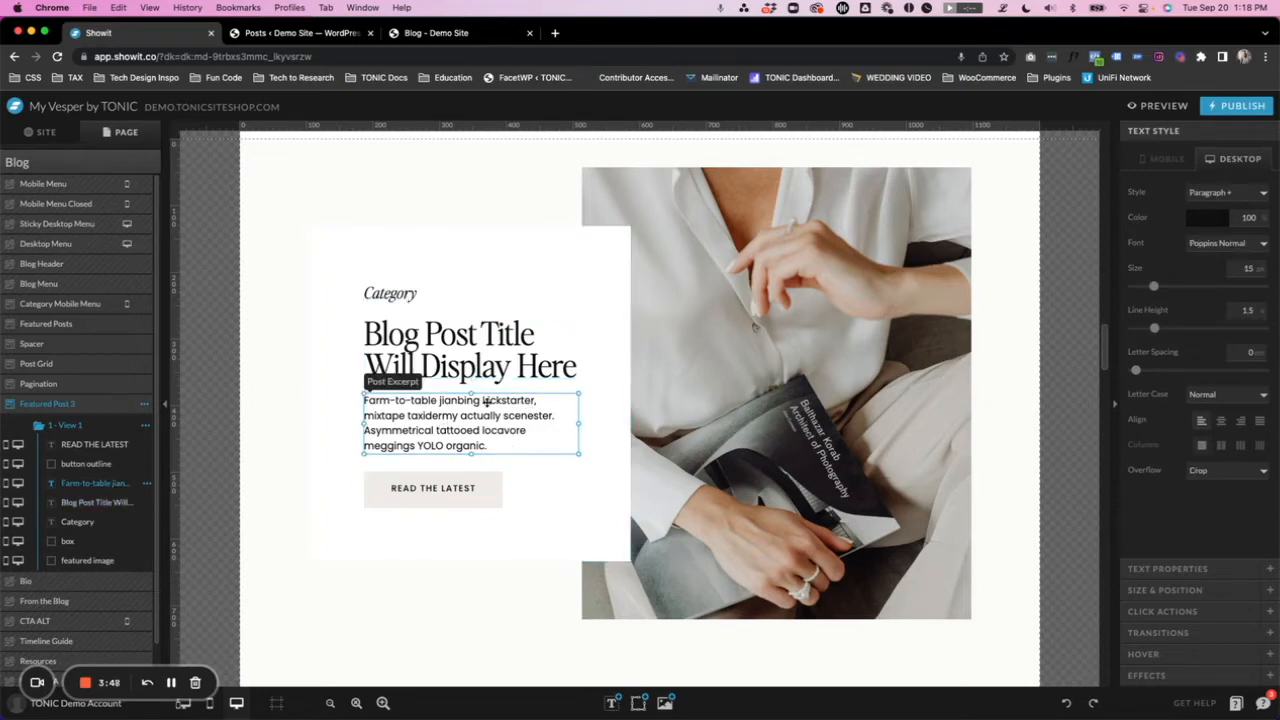
- Inspect the link type of the READ THE LATEST button text and the WordPress setting of the featured image
left_click(434, 487)
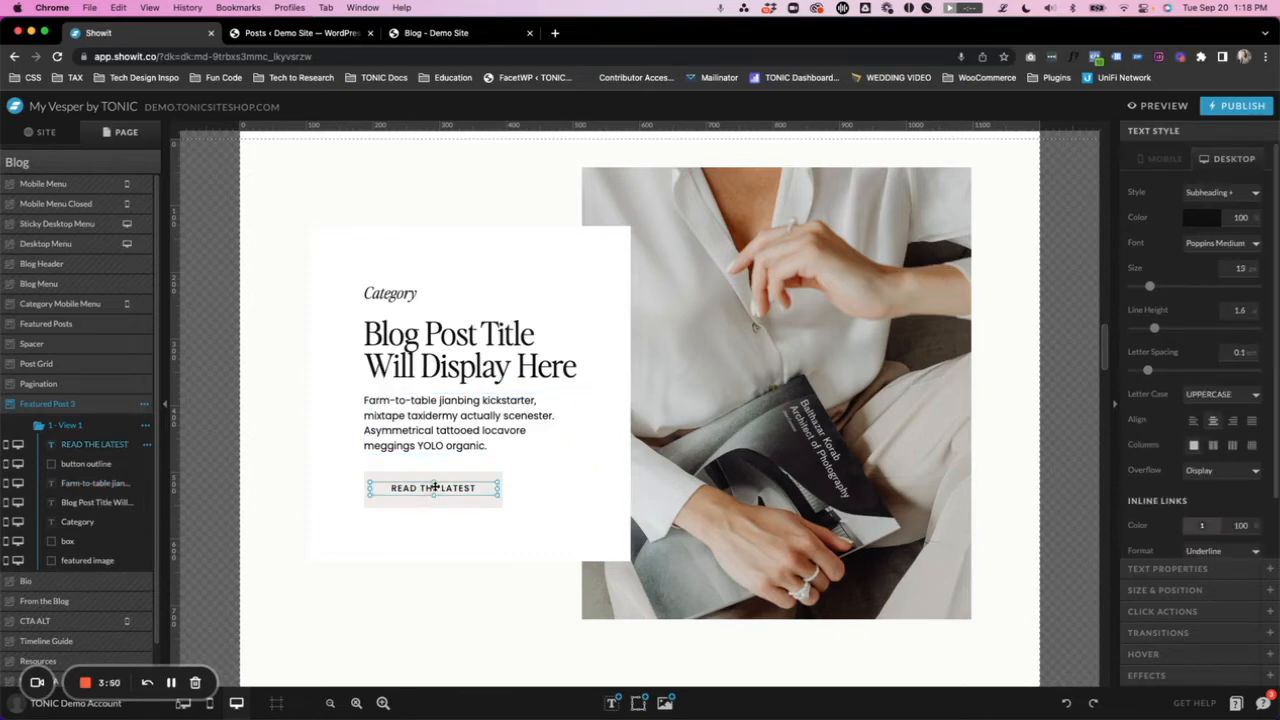
left_click(1166, 611)
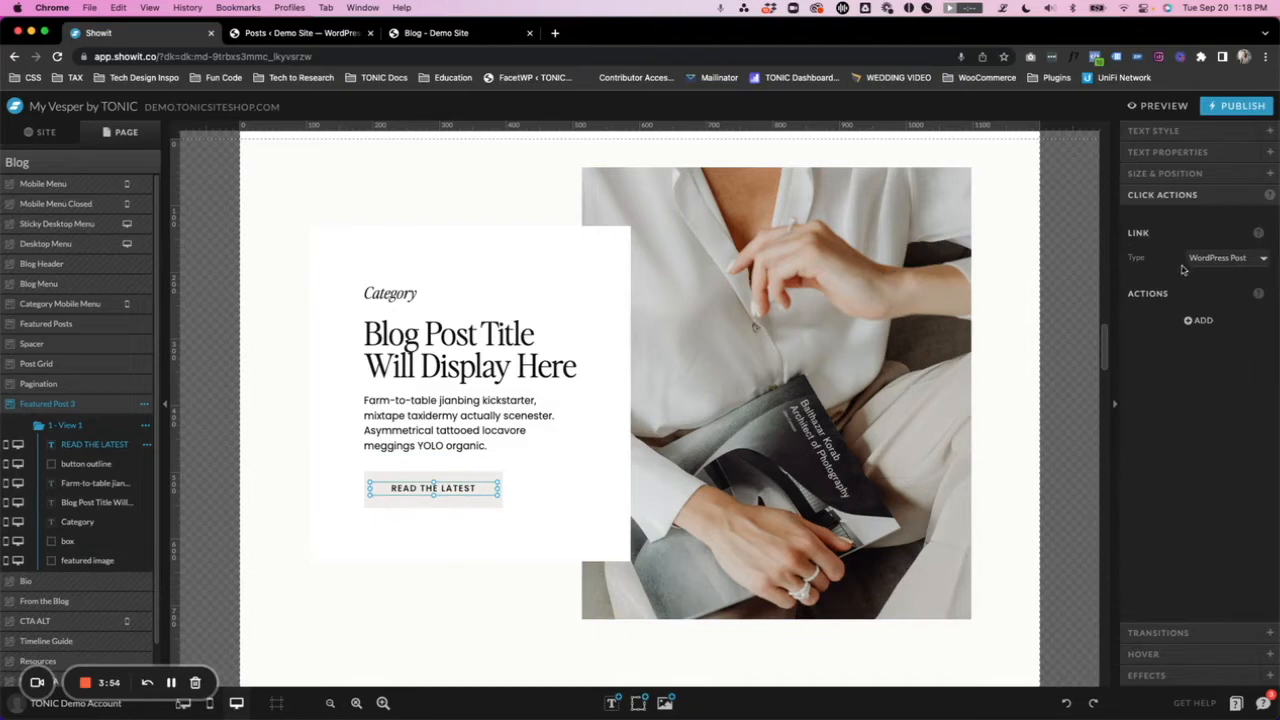
left_click(851, 312)
left_click(1153, 131)
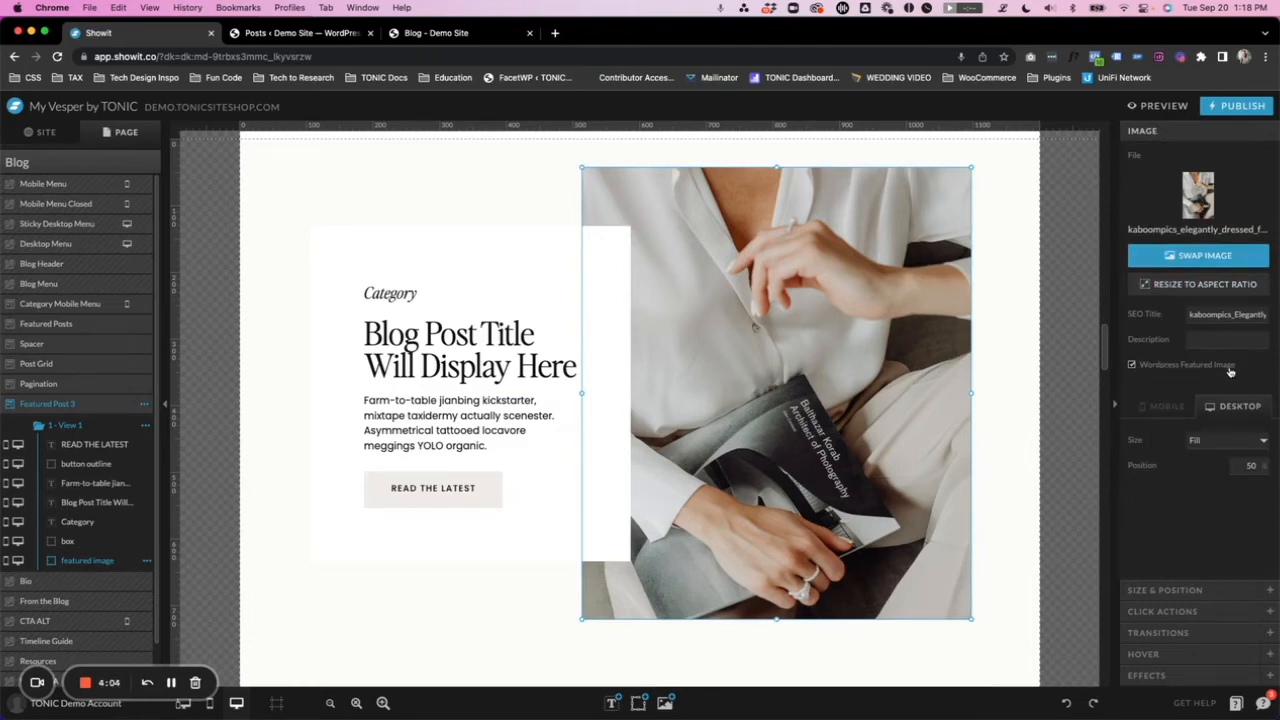
left_click(503, 177)
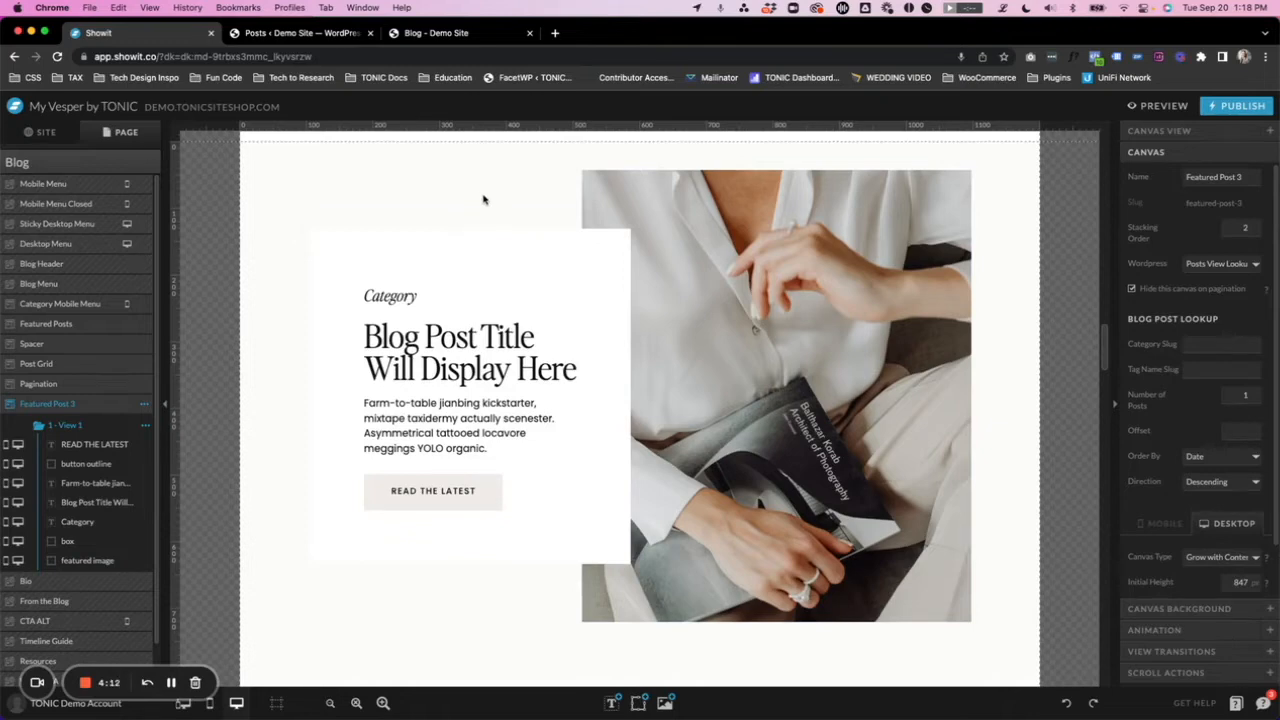
- Review Featured Post 3's hide-on-pagination setting, then switch to the live blog and open its older posts to examine the page address
scroll(491, 200, "down", 1)
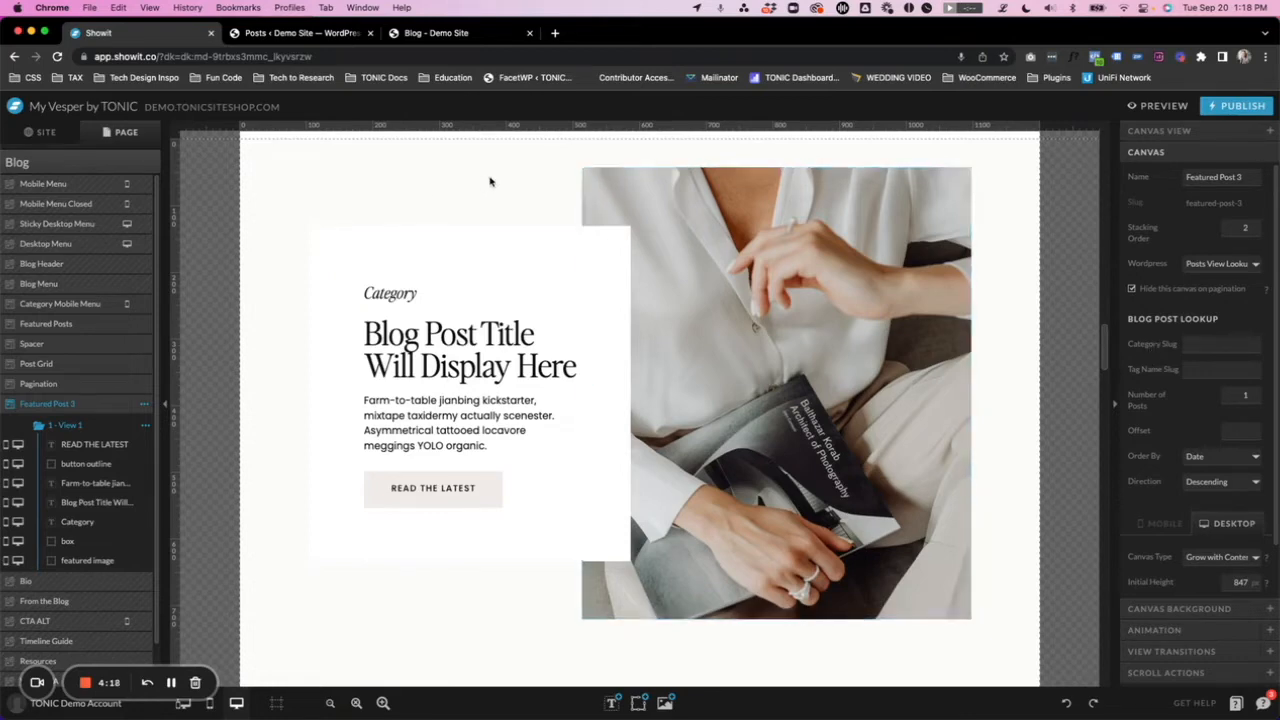
scroll(614, 248, "down", 1)
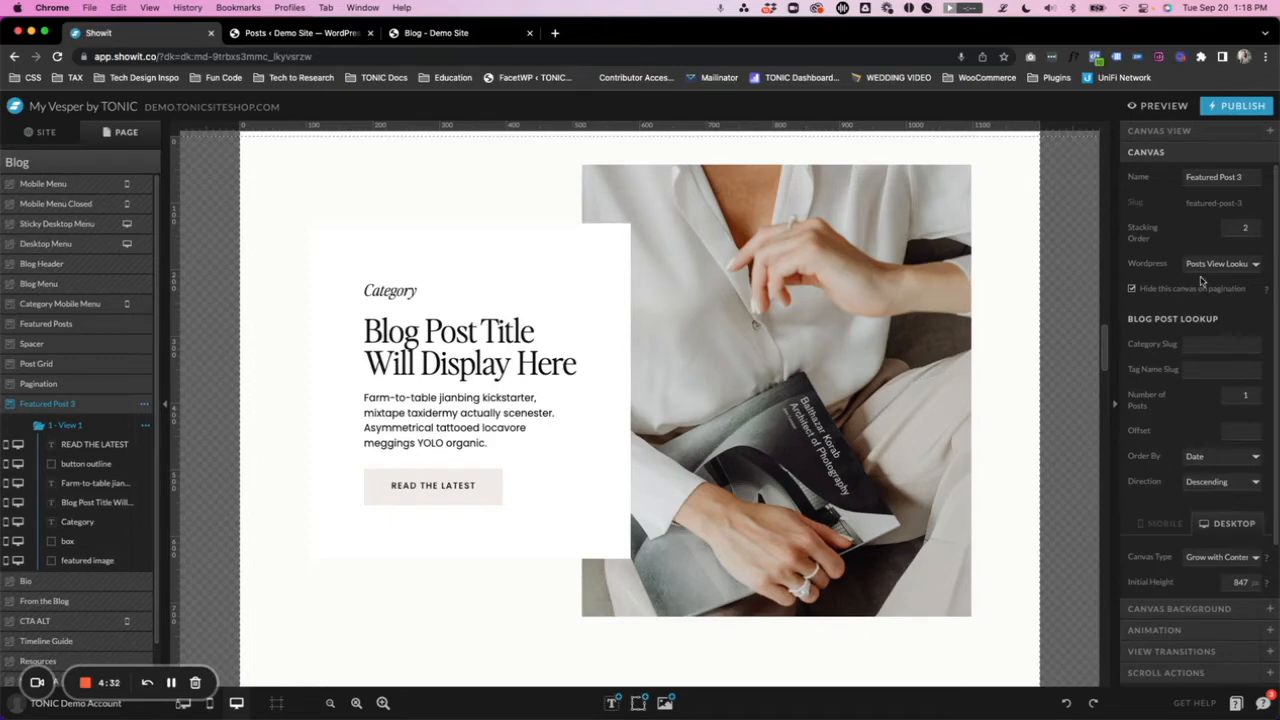
left_click(1133, 289)
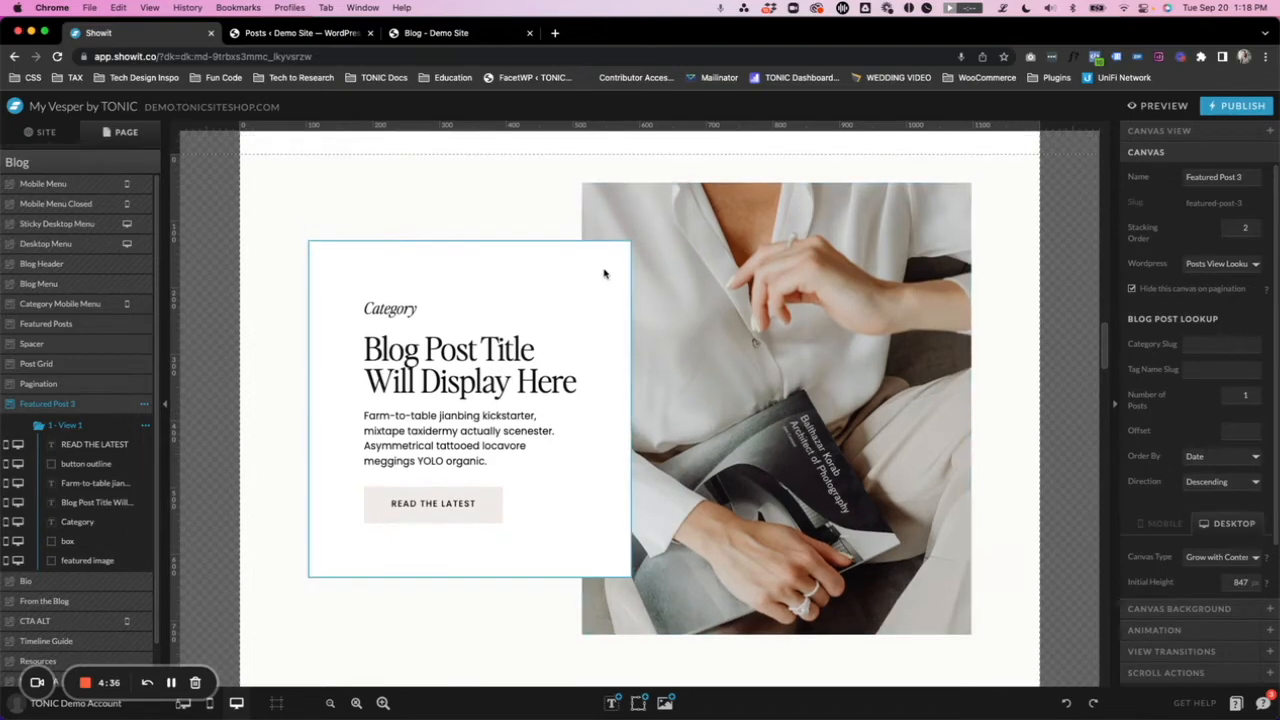
left_click(436, 33)
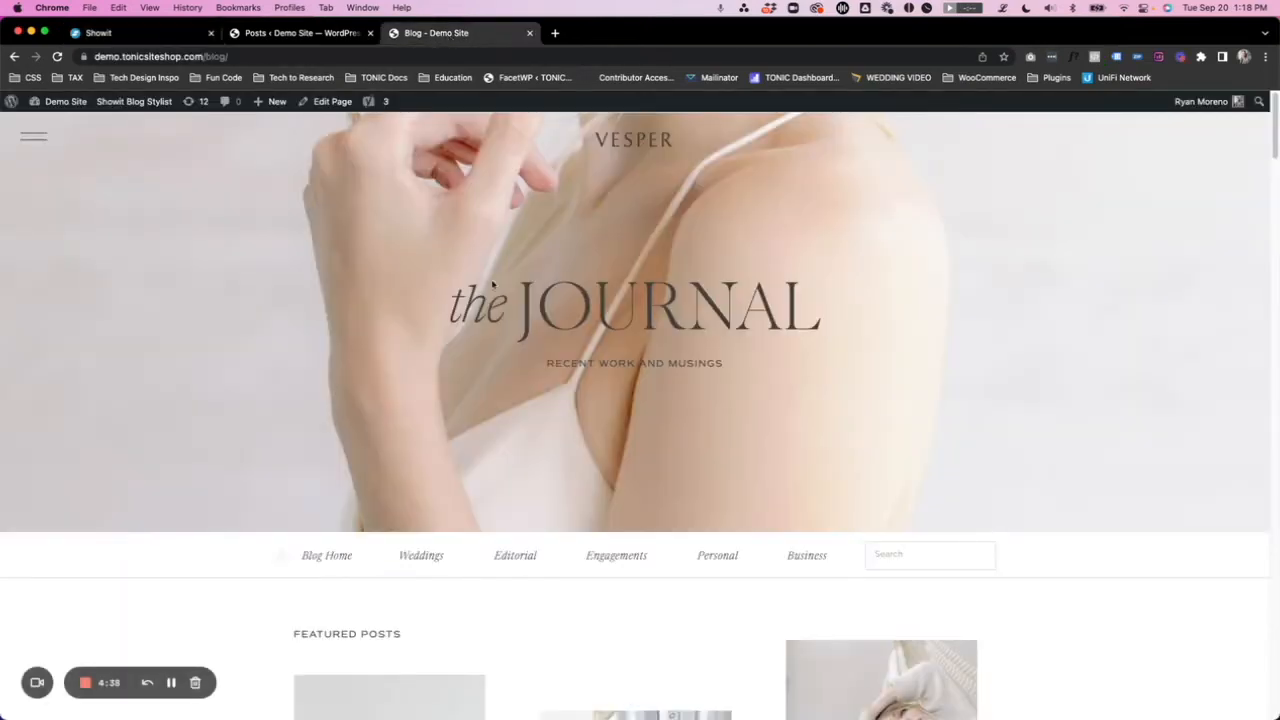
scroll(505, 280, "down", 15)
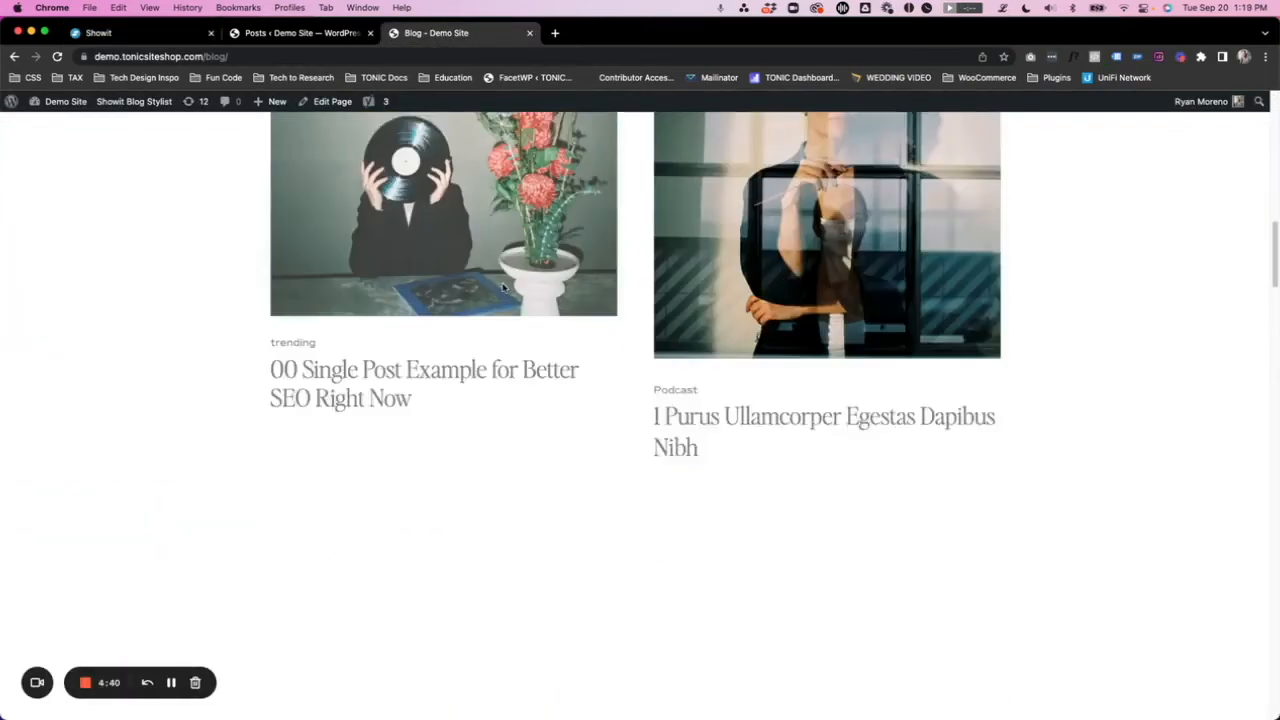
scroll(503, 287, "down", 5)
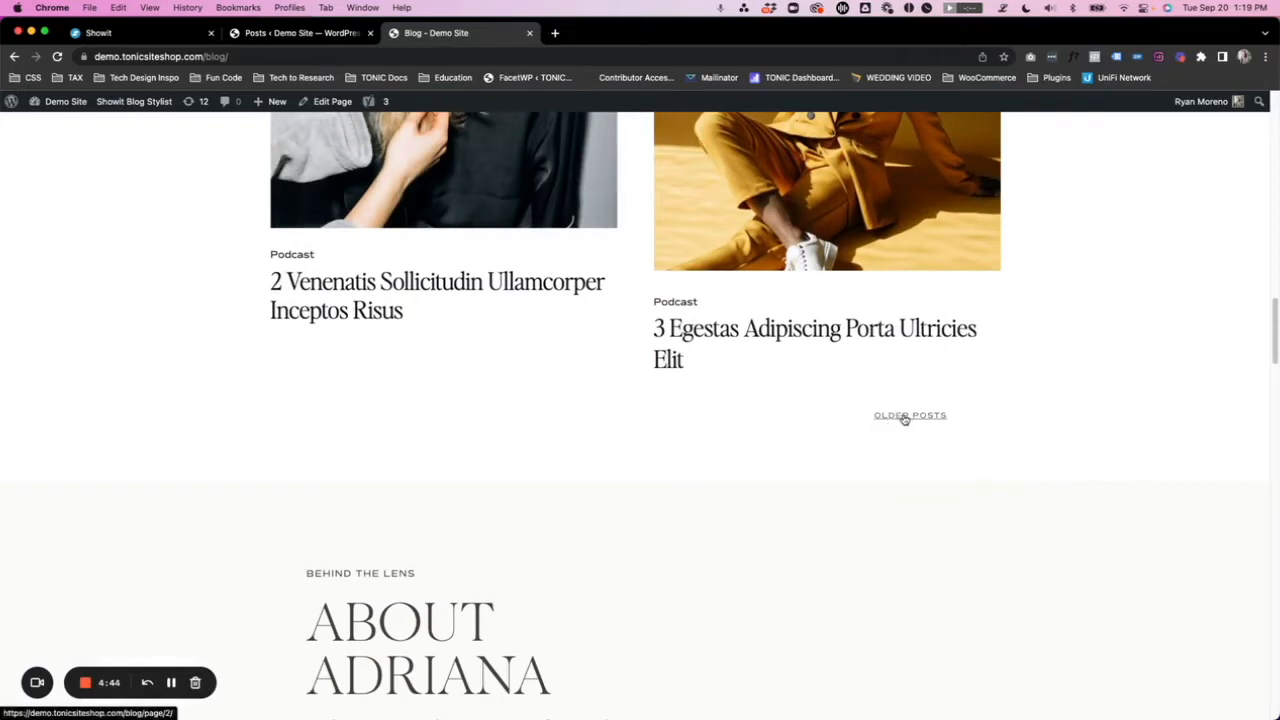
left_click(905, 418)
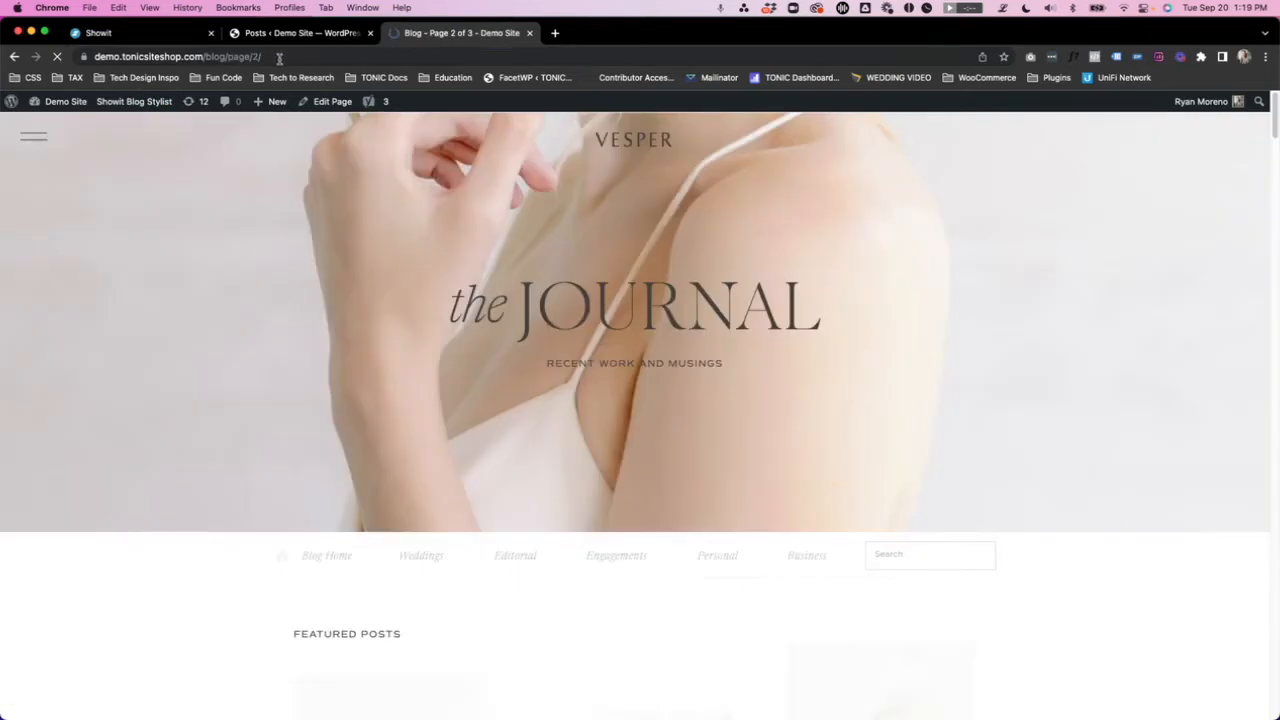
left_click_drag(261, 57, 204, 57)
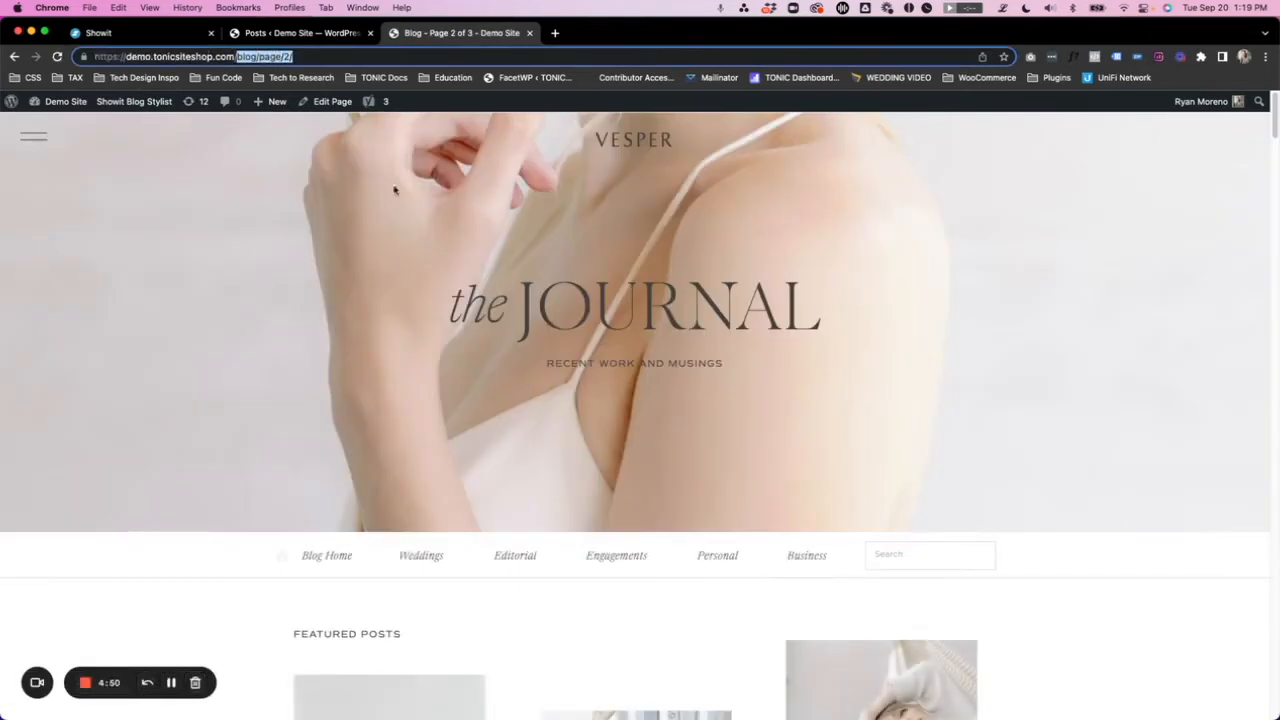
- Compare the Featured Post 3 canvas settings in Showit with the paginated address of the live blog page
left_click(118, 33)
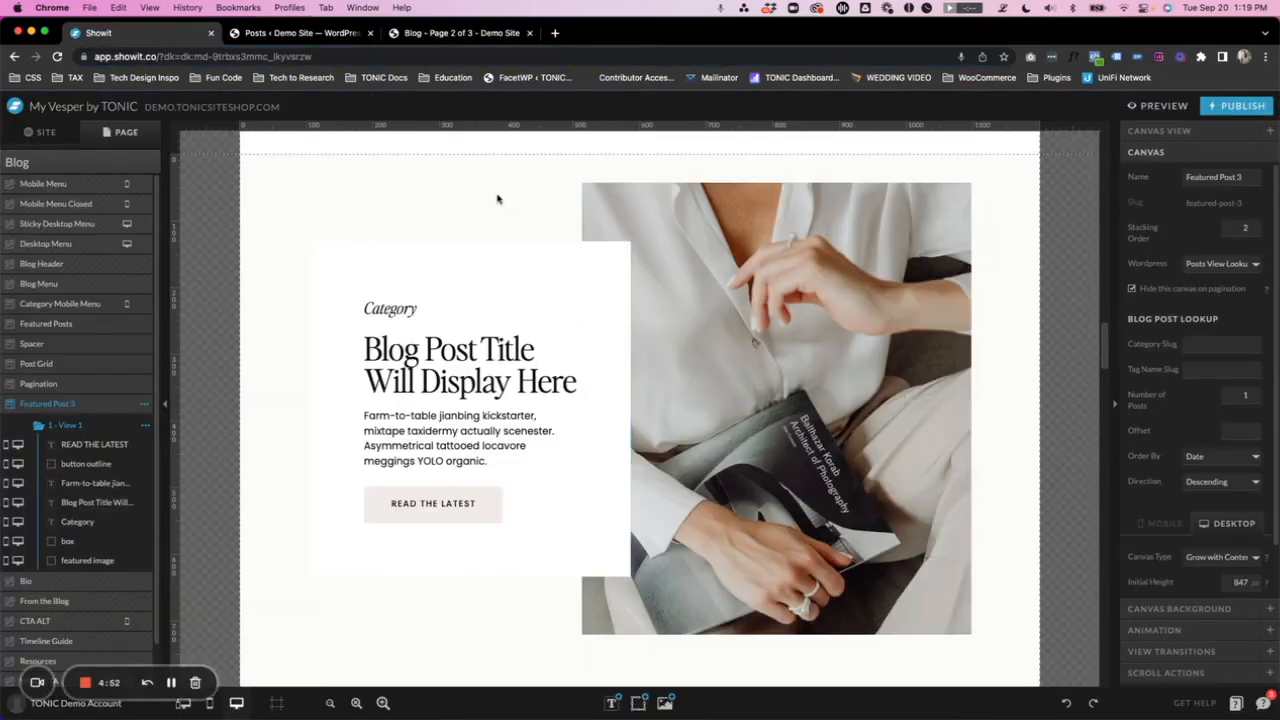
scroll(490, 200, "down", 1)
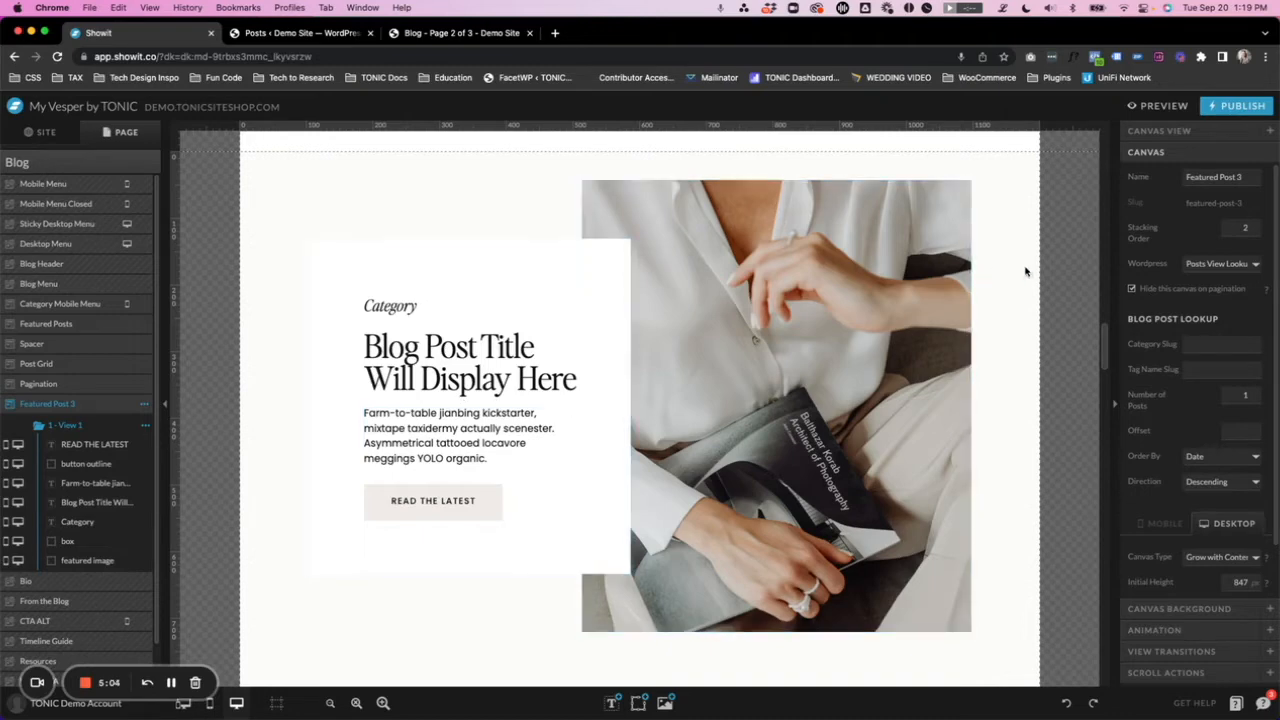
left_click(430, 33)
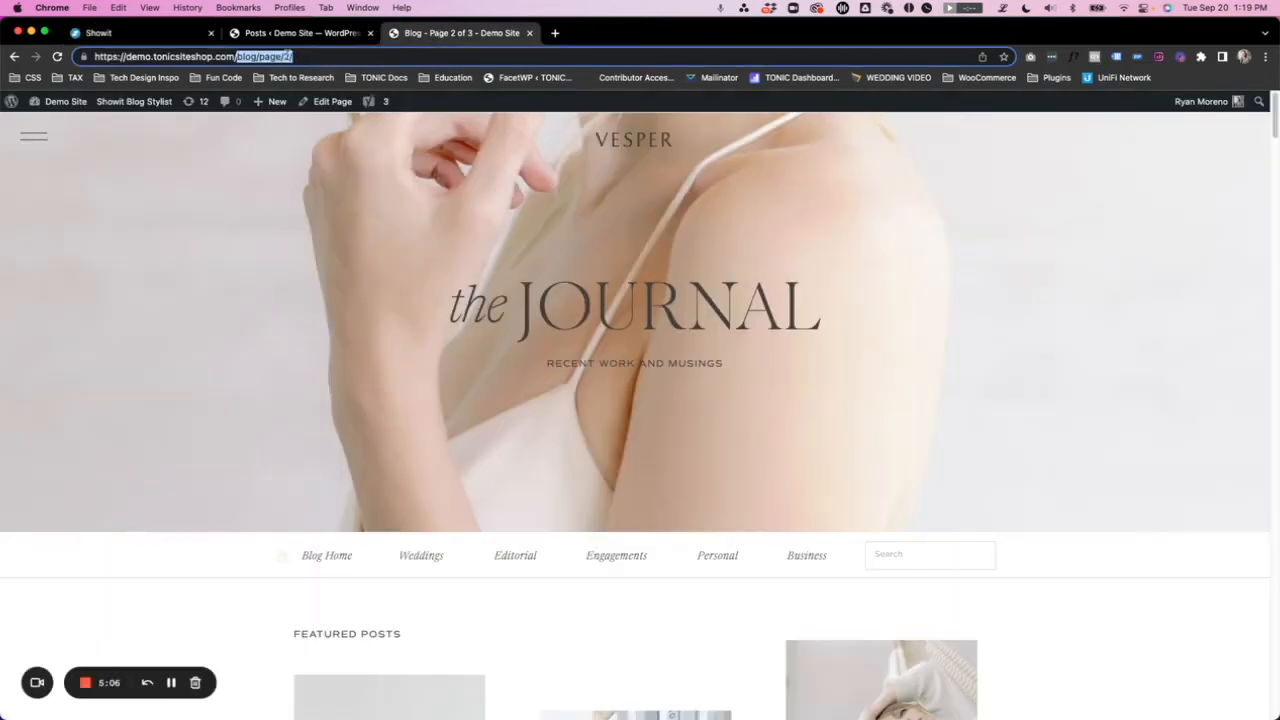
left_click(287, 55)
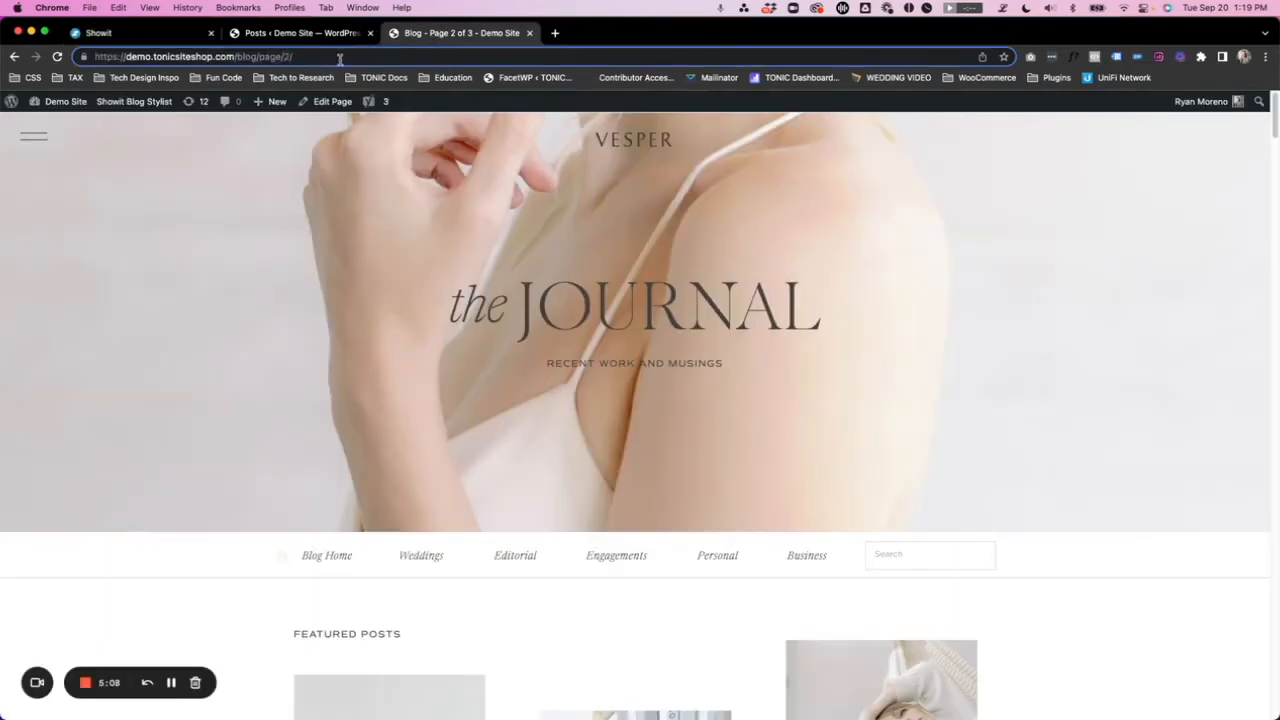
- Switch back to Showit, turn off hiding the Featured Post 3 canvas on pagination, and publish the Blog template
left_click(146, 31)
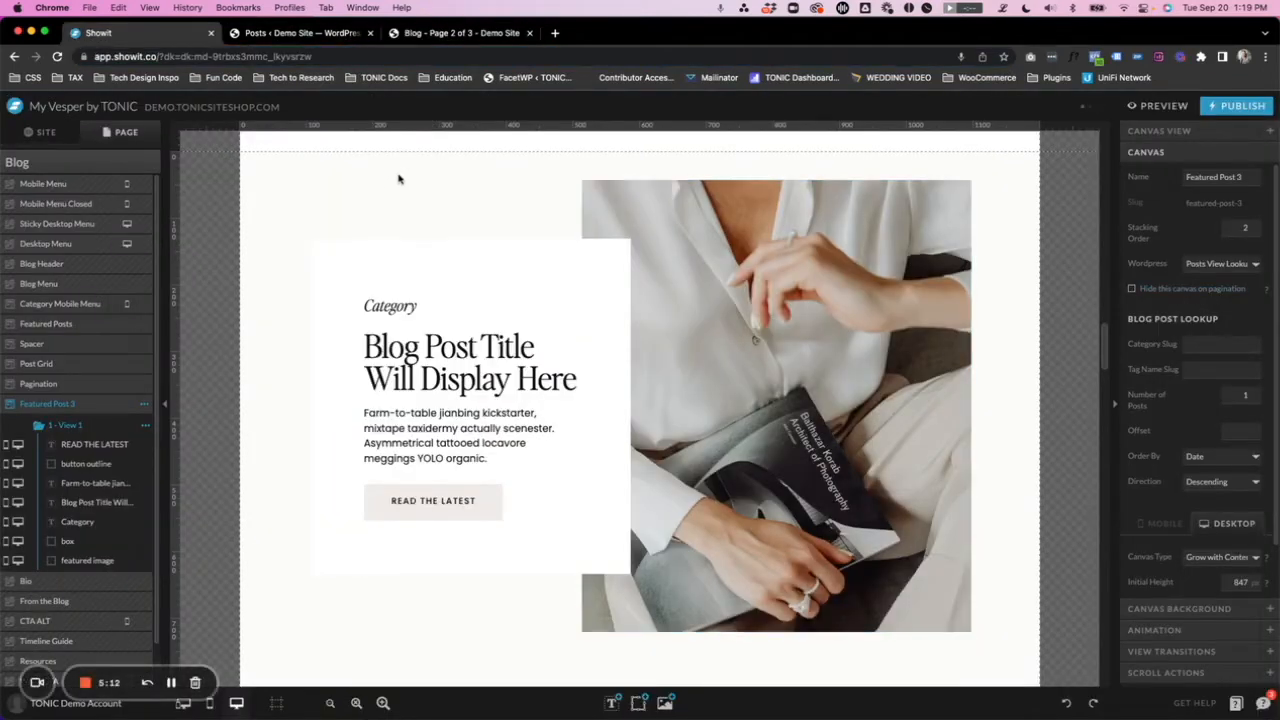
scroll(400, 179, "down", 1)
left_click(1244, 108)
left_click(788, 346)
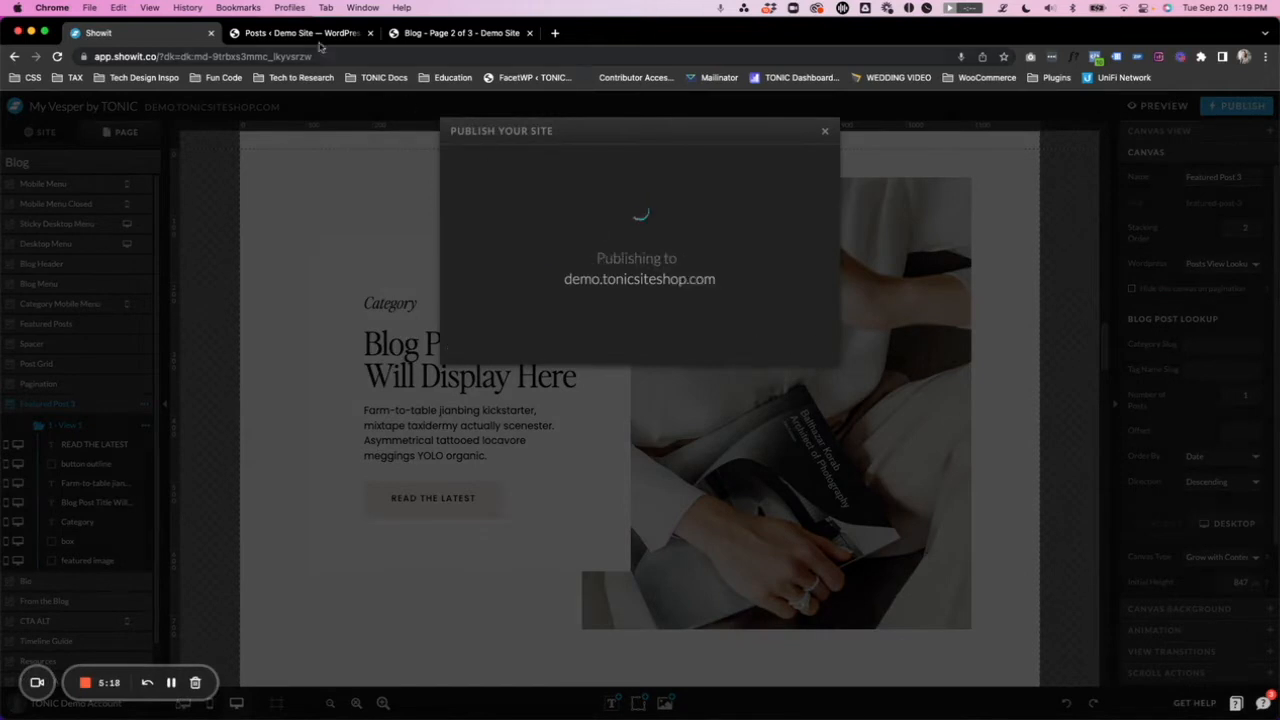
- Load demo.tonicsiteshop.com/blog/ on the live site and check the published featured post section below the post grid
left_click(444, 38)
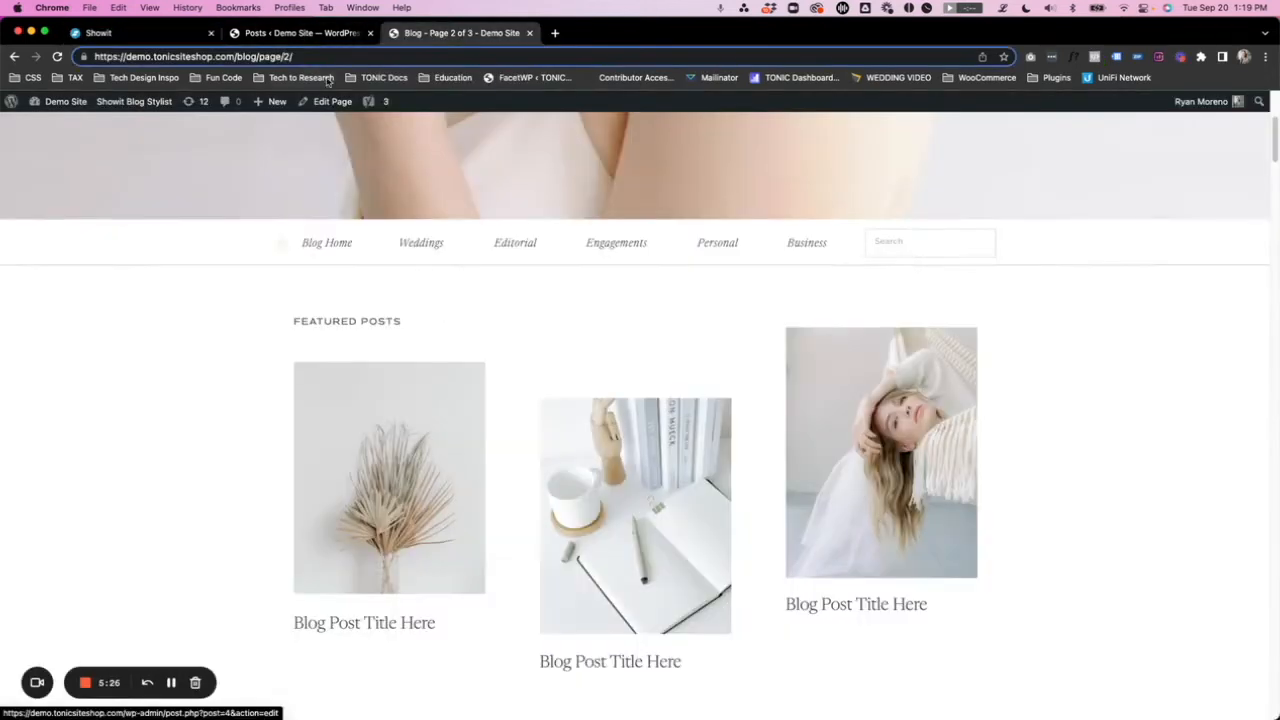
left_click_drag(300, 56, 258, 57)
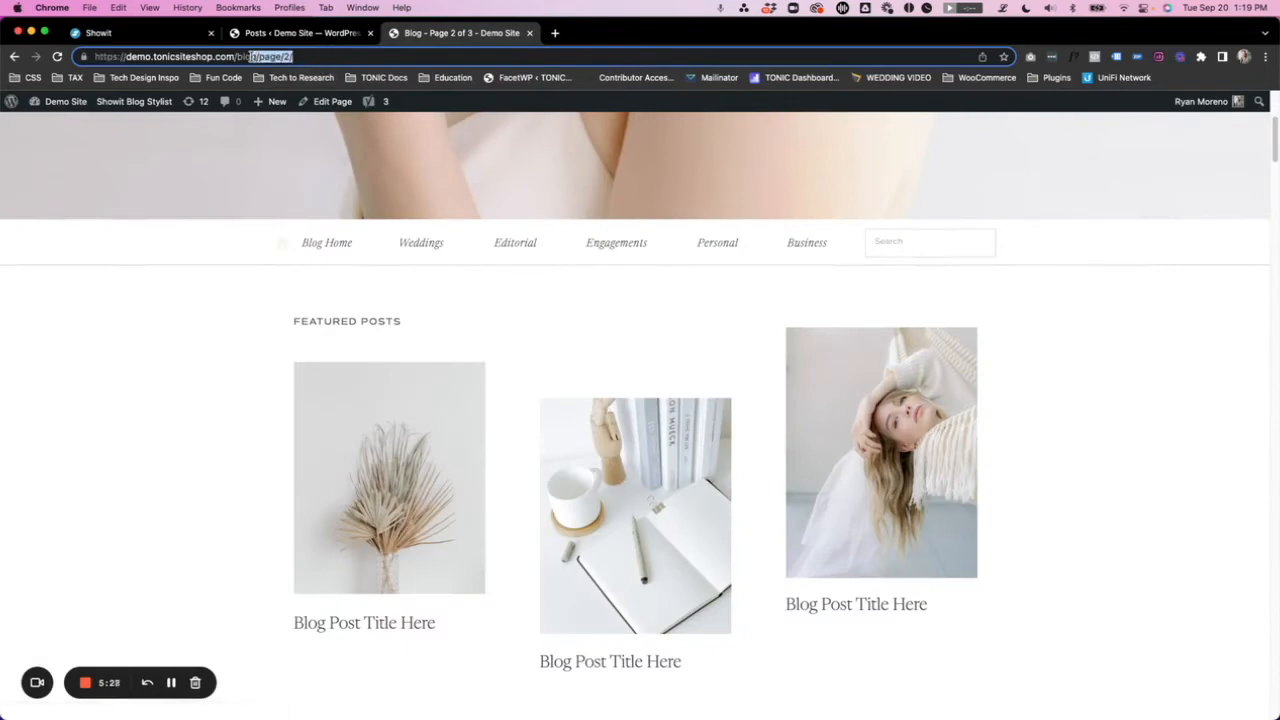
key("BackSpace")
key("Return")
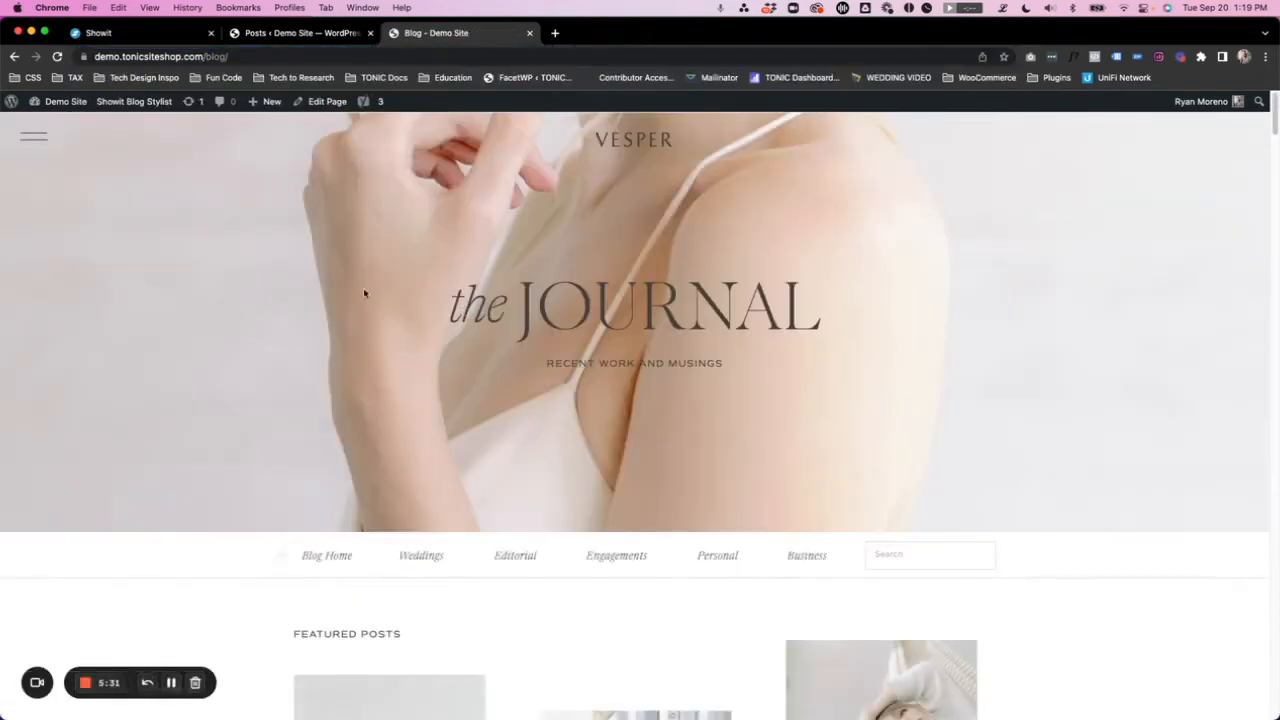
scroll(373, 305, "down", 15)
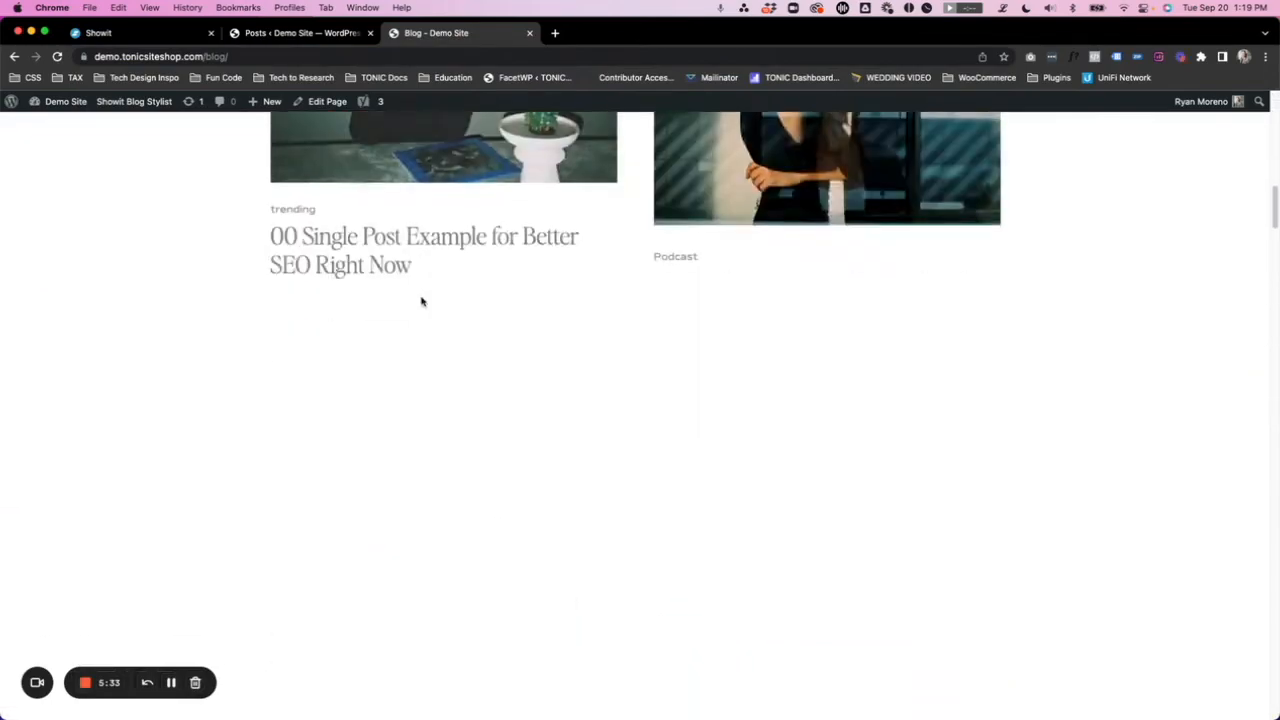
scroll(421, 300, "down", 15)
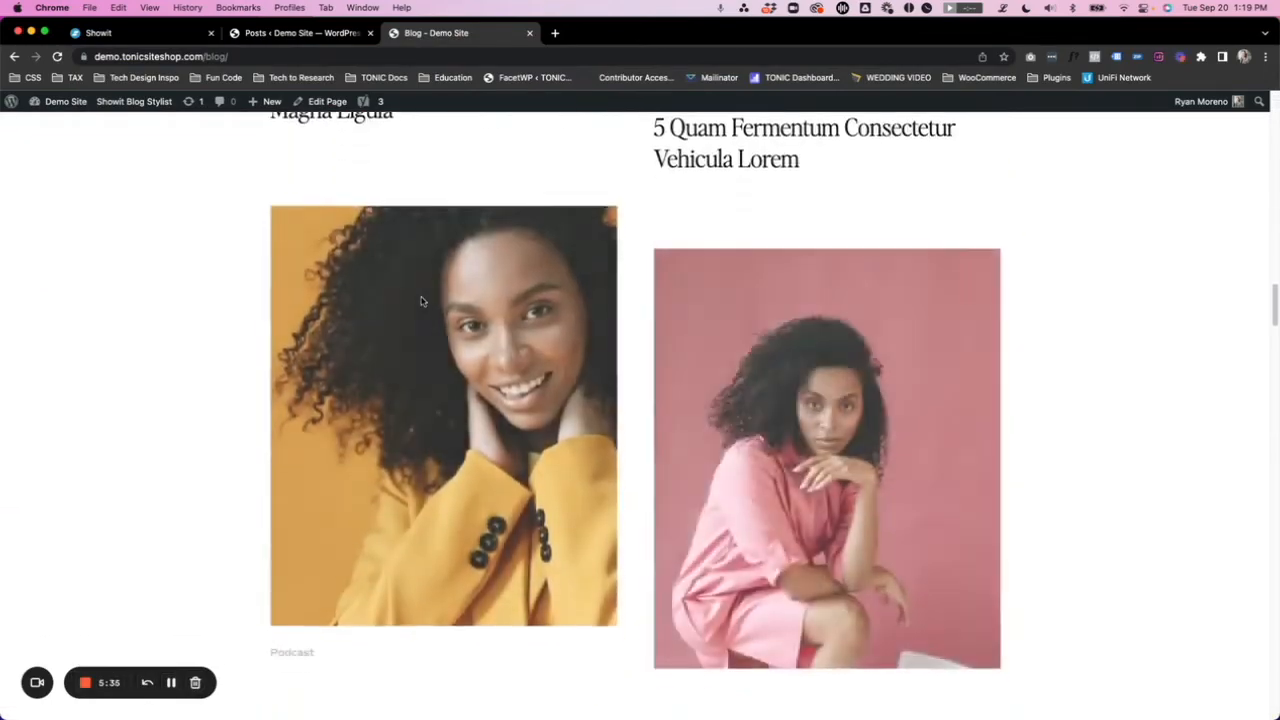
scroll(421, 301, "down", 15)
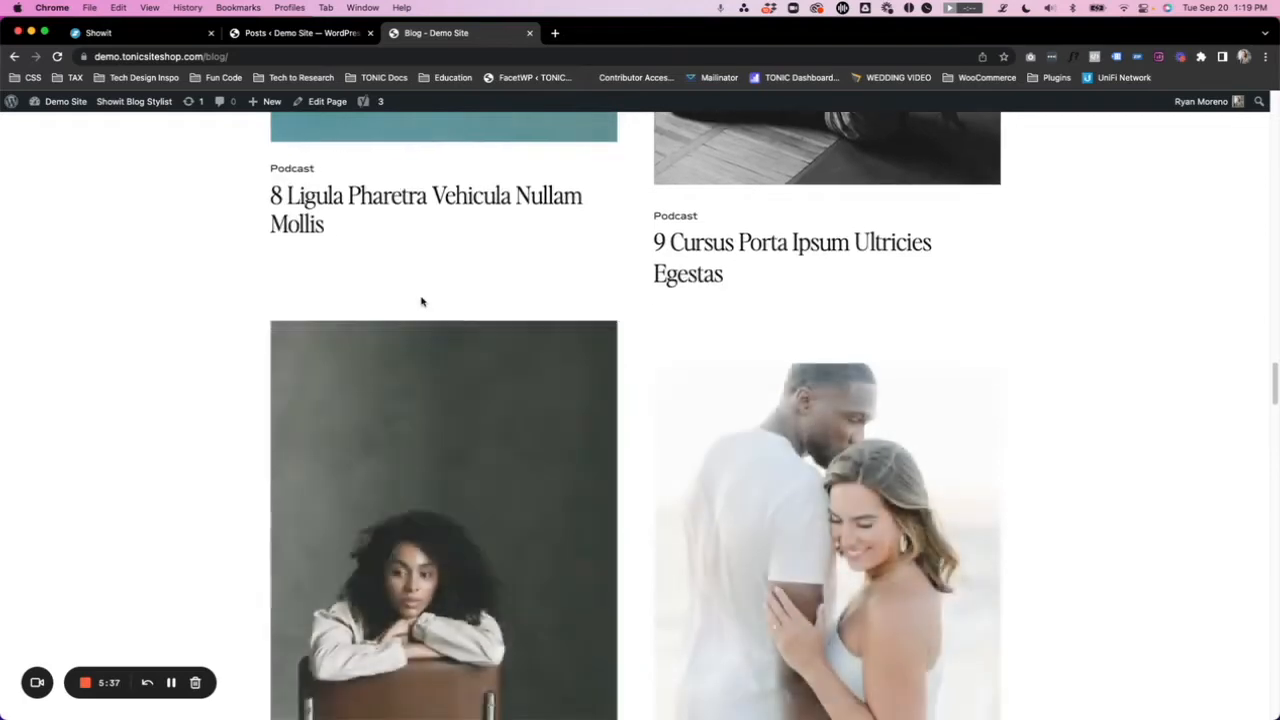
scroll(421, 301, "down", 8)
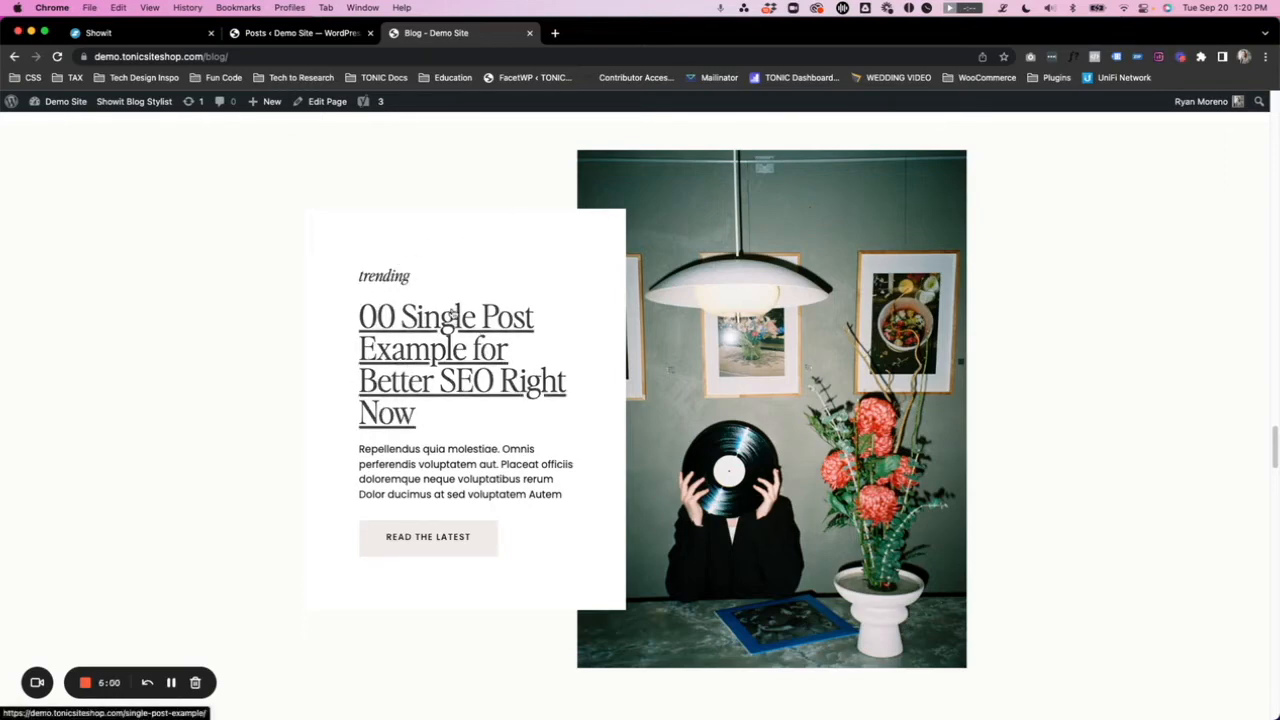
- Open the trending featured post through its Read the Latest link on the live blog and look through the single post page
scroll(449, 427, "down", 1)
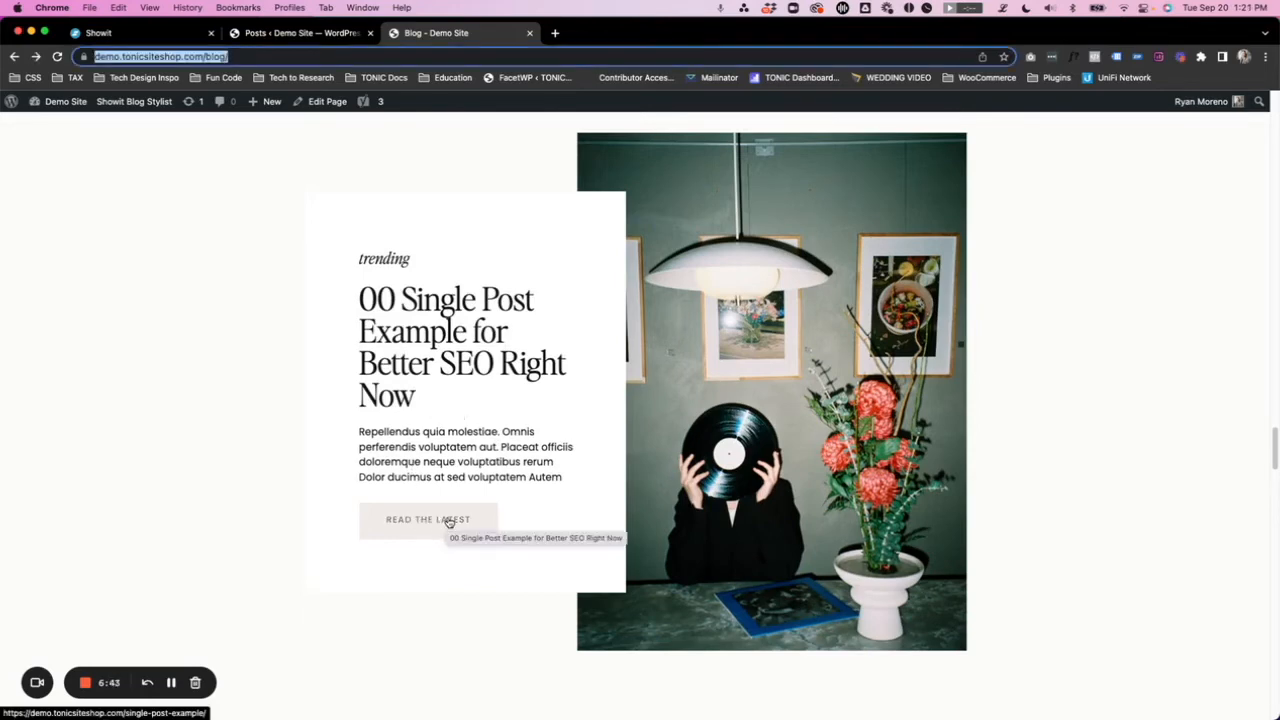
left_click(449, 523)
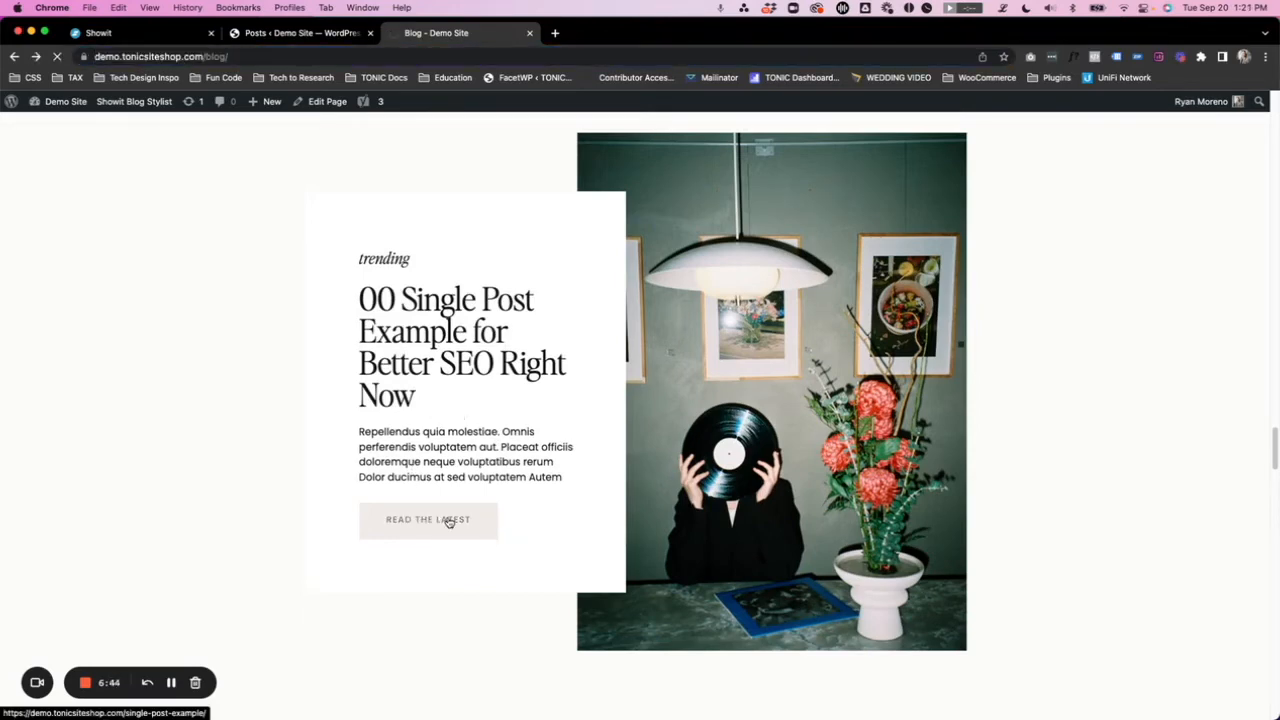
scroll(170, 278, "down", 3)
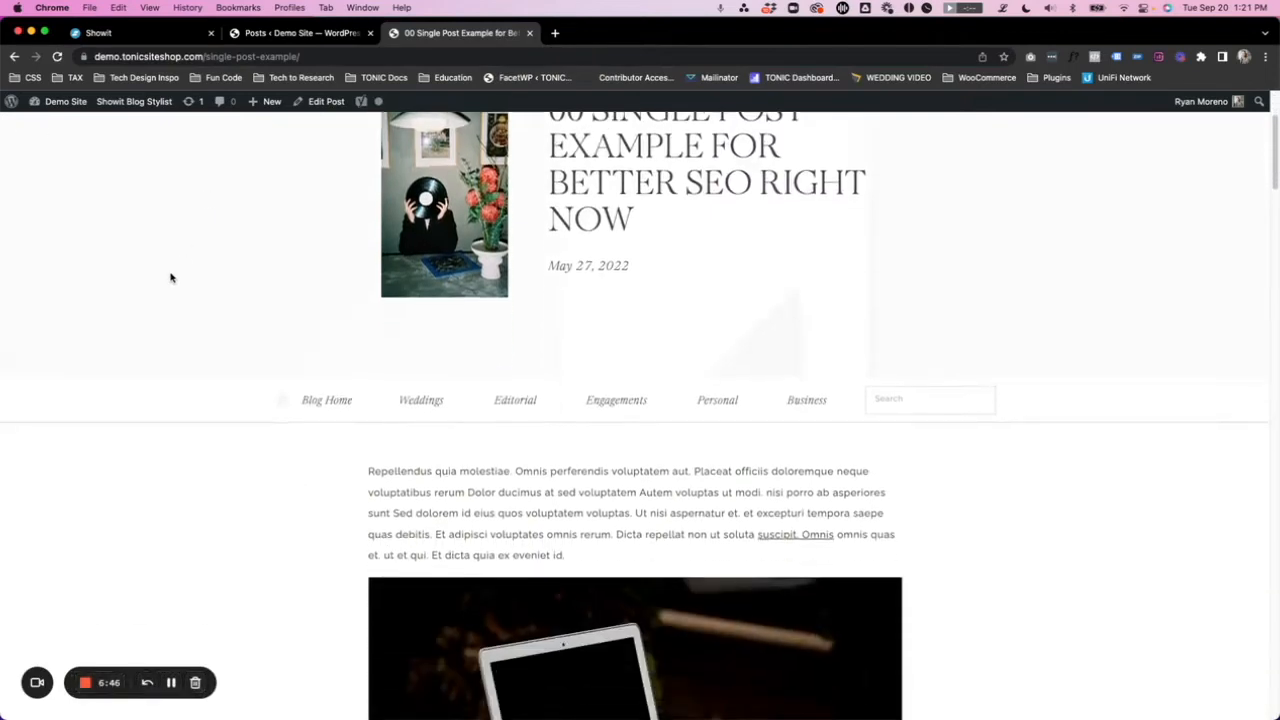
scroll(171, 277, "down", 5)
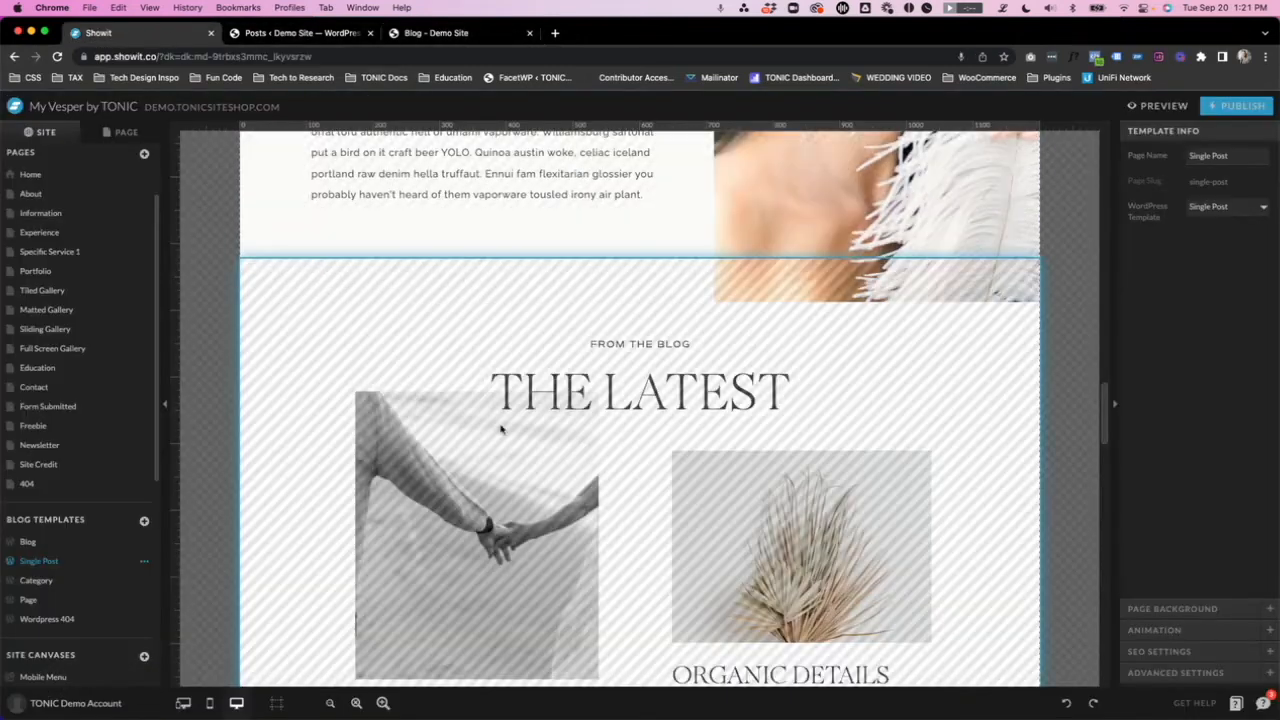
- Switch to Showit and select the Featured Post 3 canvas in the Blog template to review its blog post lookup settings
scroll(295, 260, "up", 10)
left_click(295, 260)
scroll(295, 260, "up", 4)
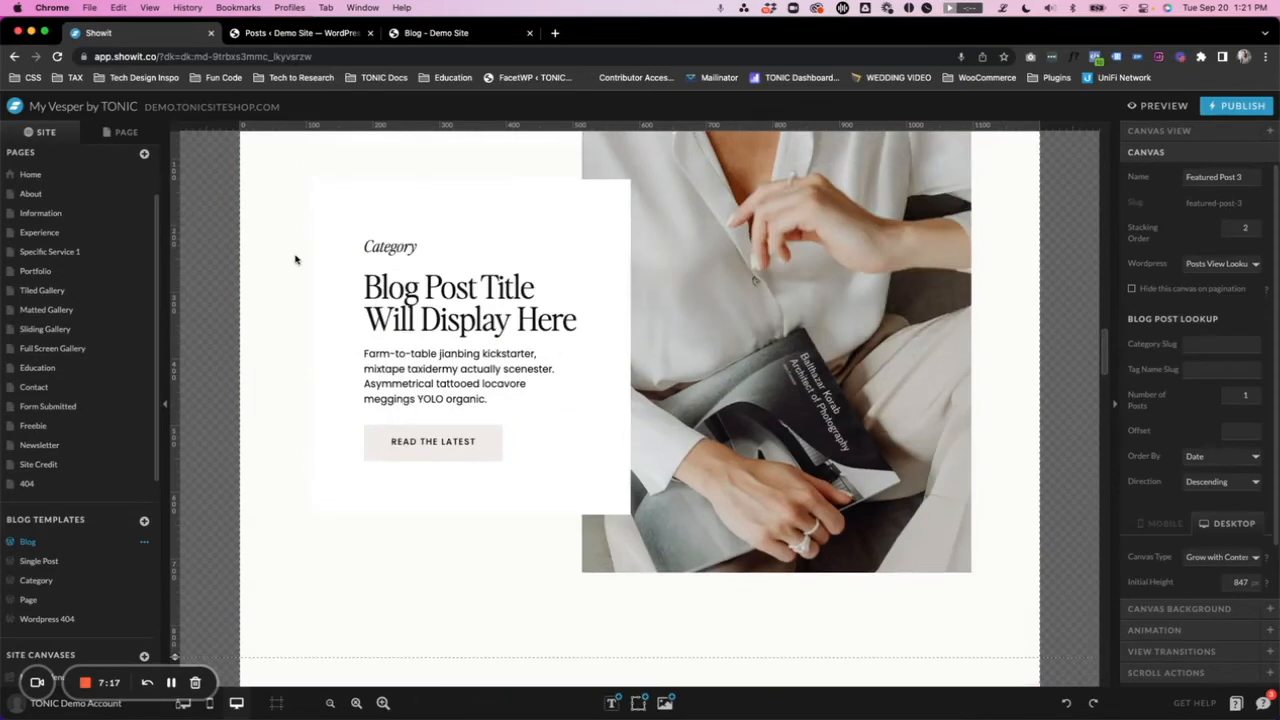
scroll(295, 260, "up", 1)
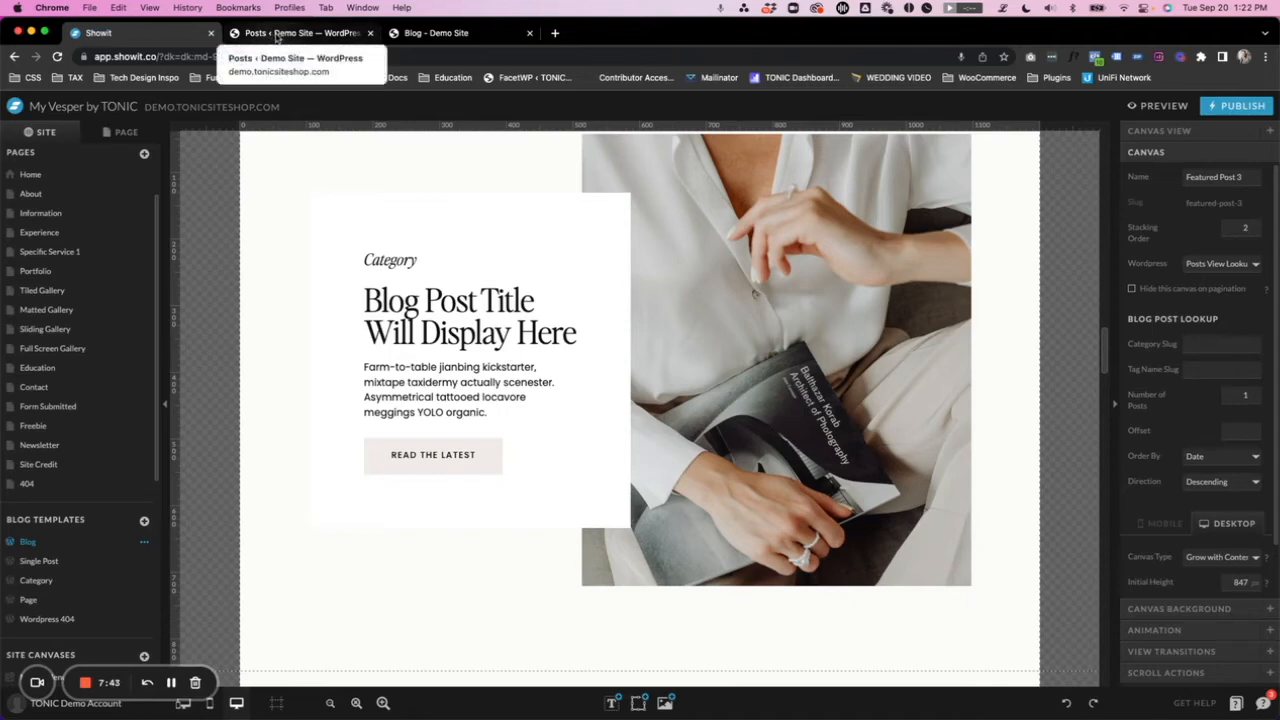
- Switch to the WordPress admin, examine the wp-admin part of its address, and open the post categories
left_click(276, 37)
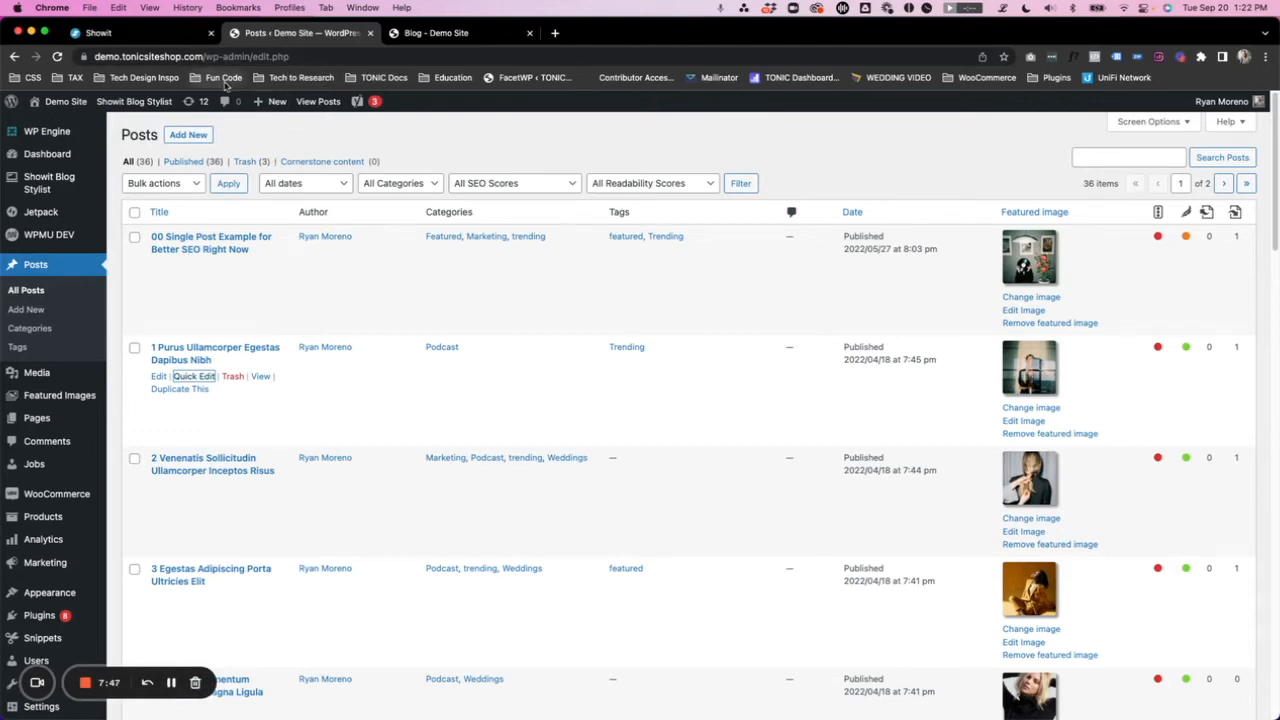
left_click_drag(182, 56, 96, 57)
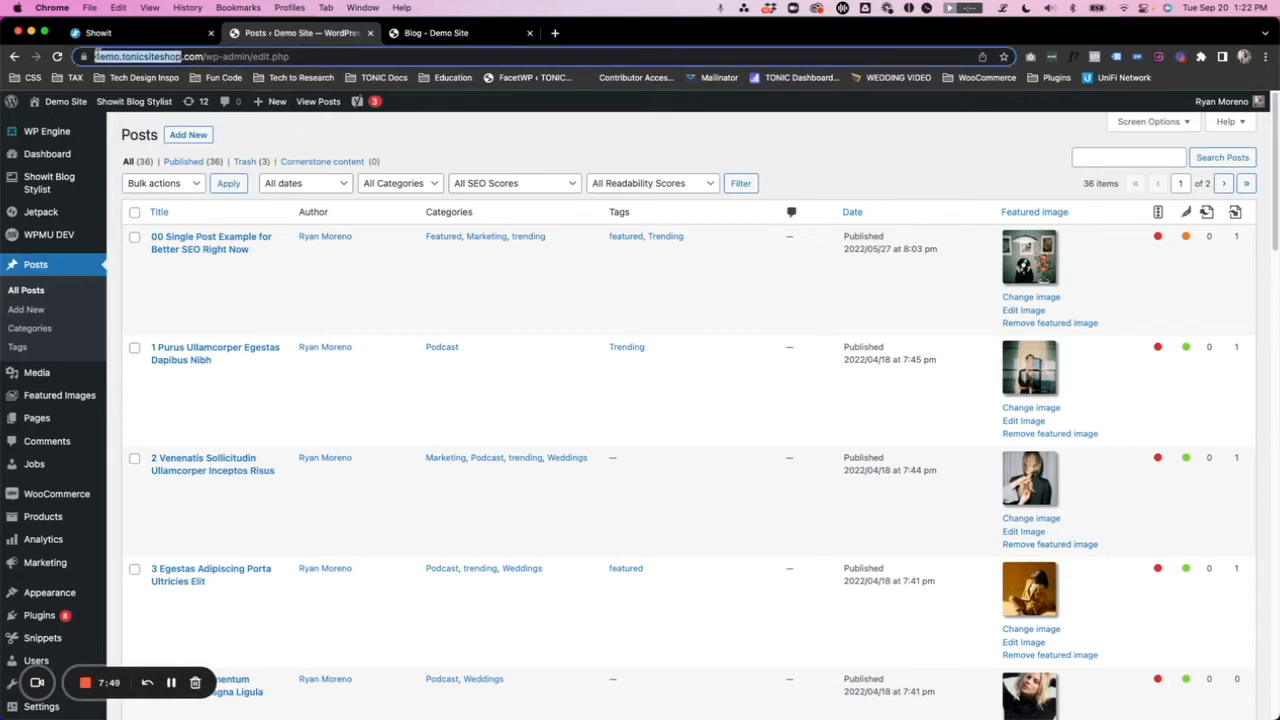
left_click_drag(237, 57, 274, 57)
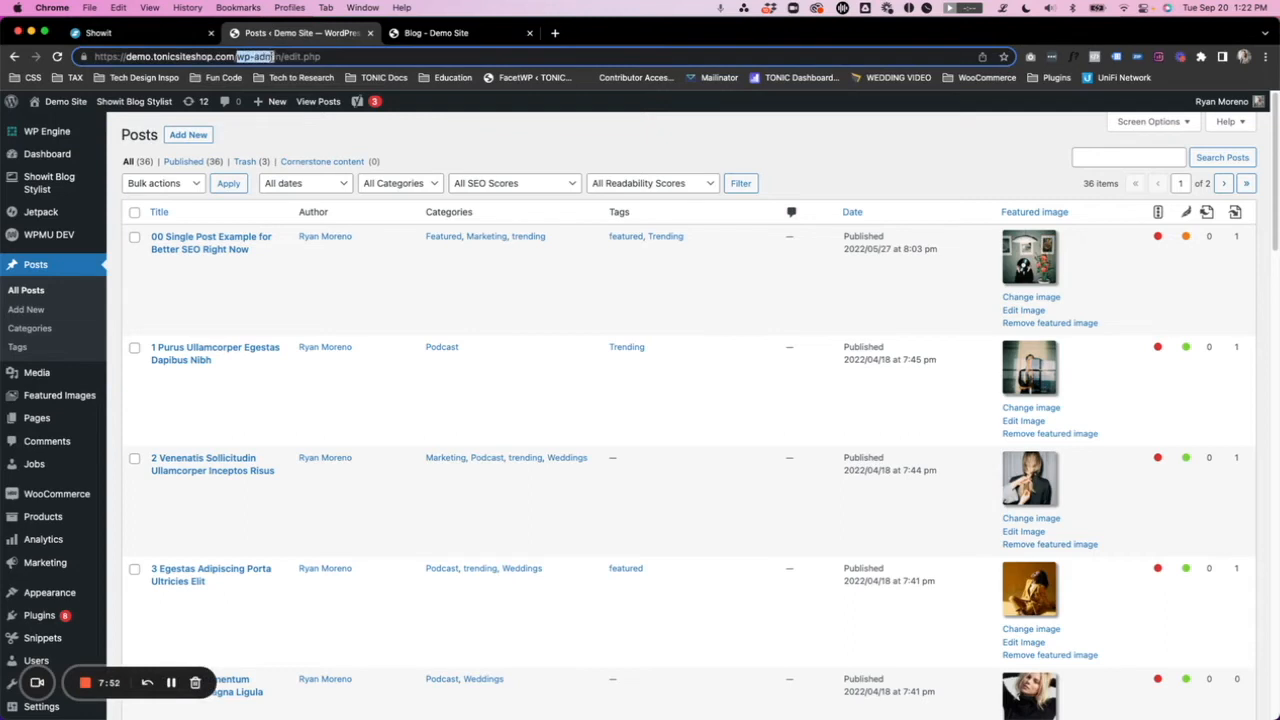
left_click(409, 137)
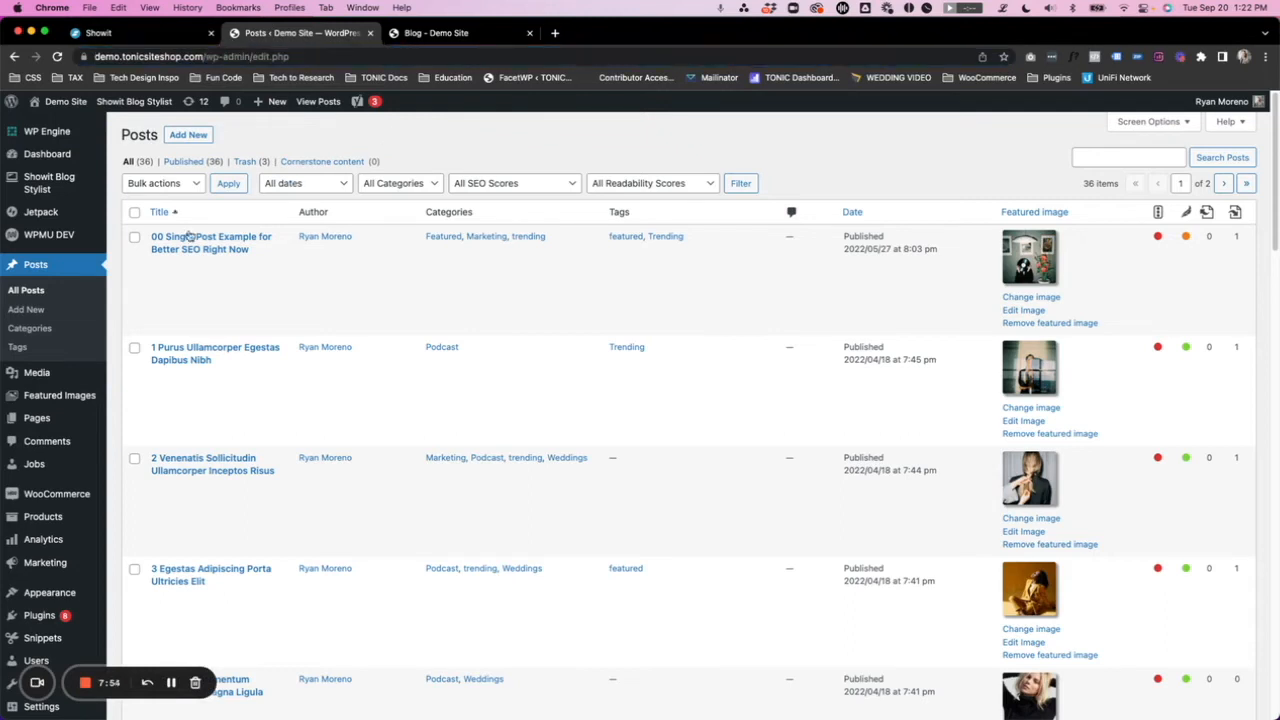
left_click(48, 330)
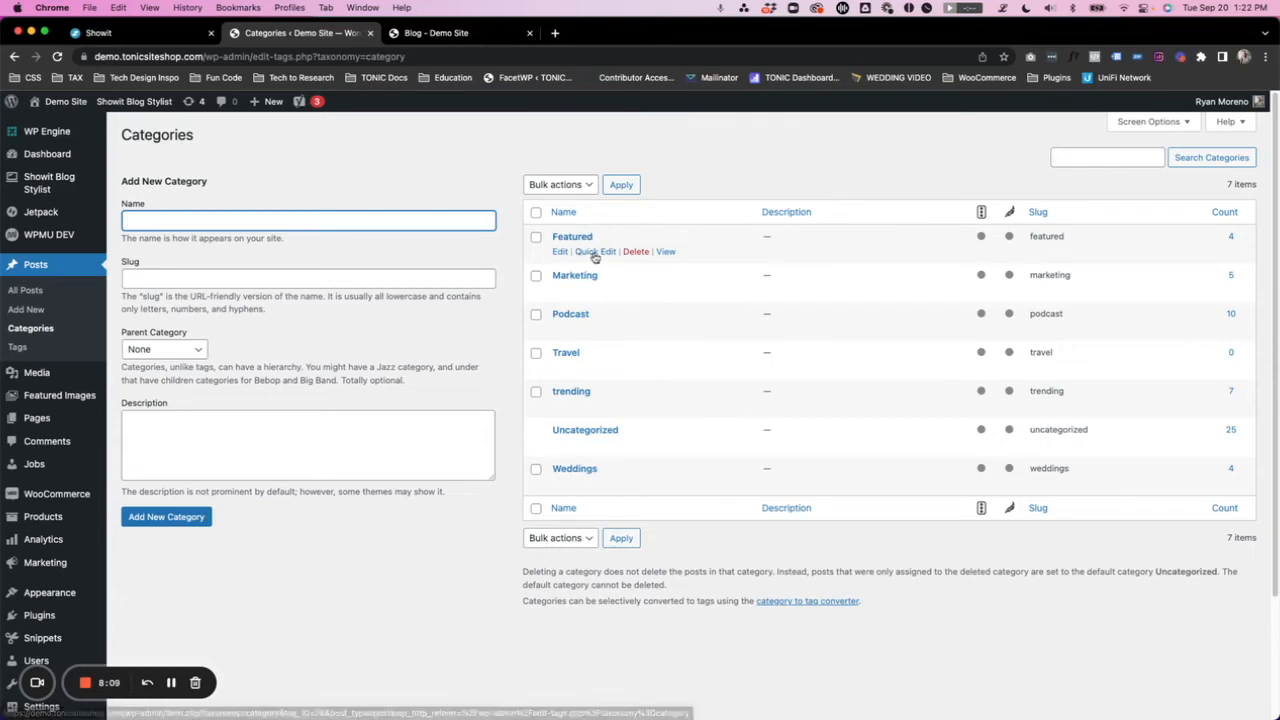
- Copy the Featured category's slug from WordPress into the Category Slug of the Featured Post 3 canvas in Showit
left_click(596, 252)
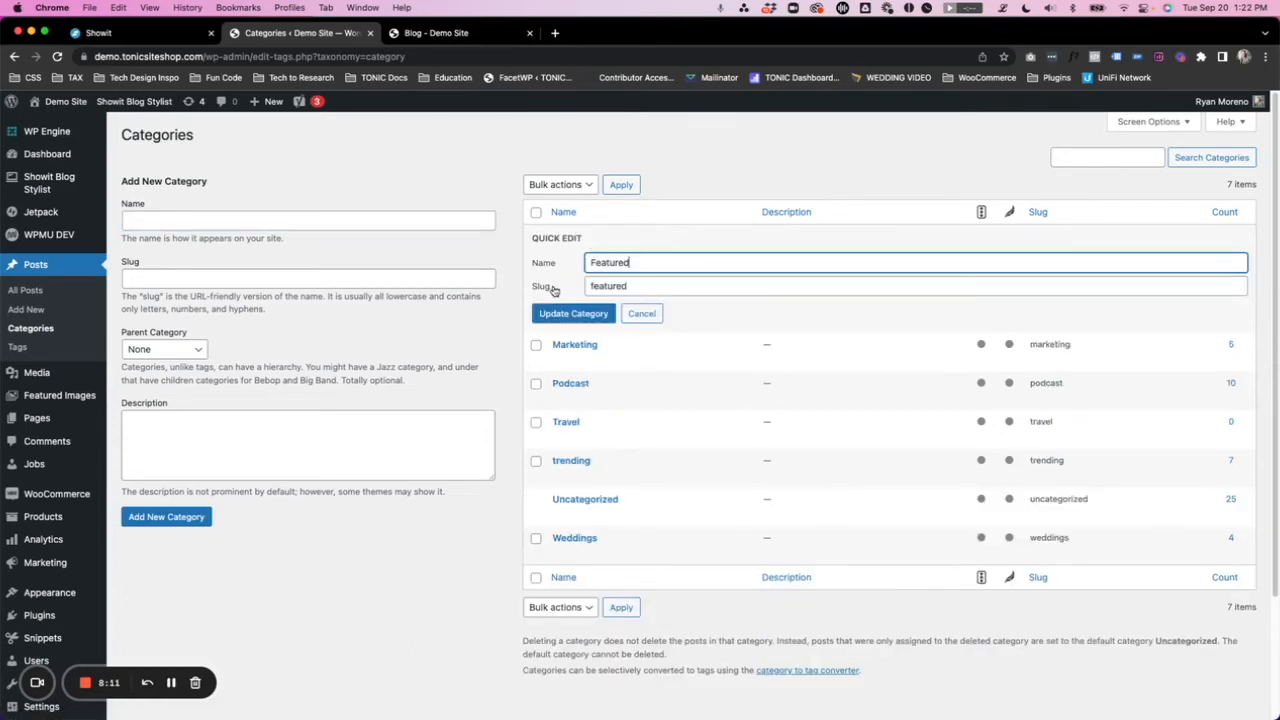
double_click(605, 287)
key("super+c")
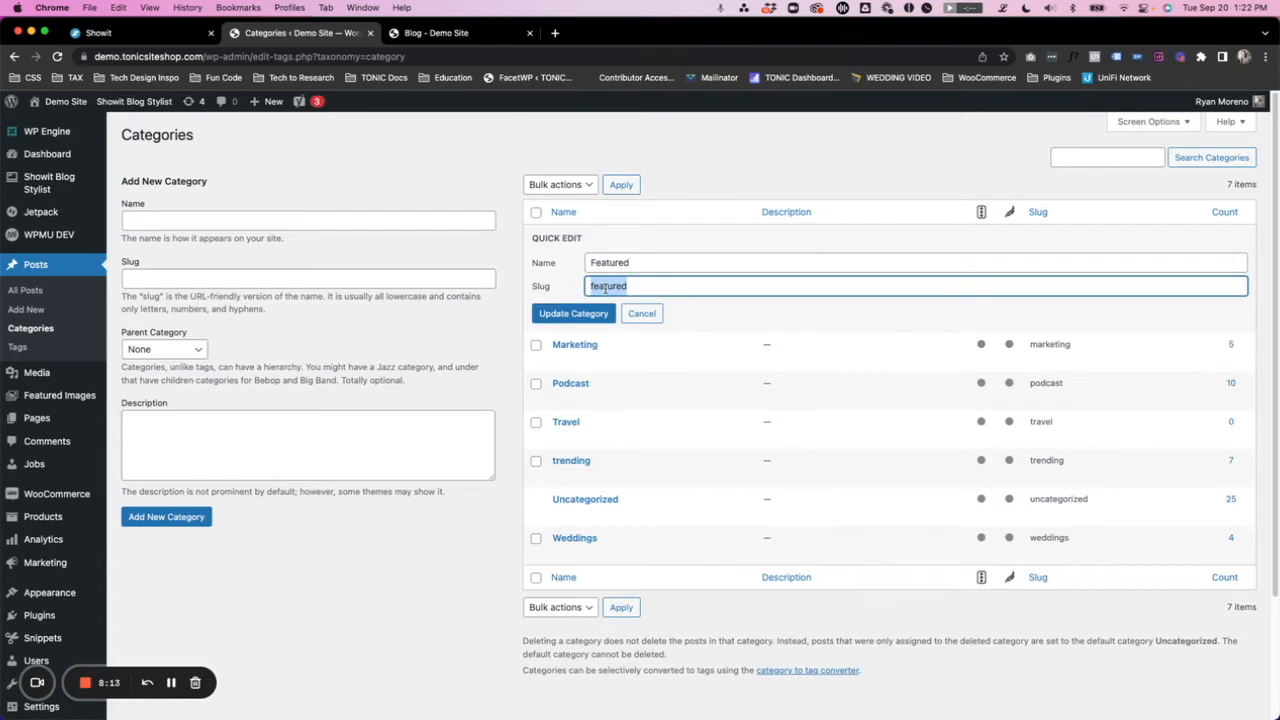
left_click(175, 38)
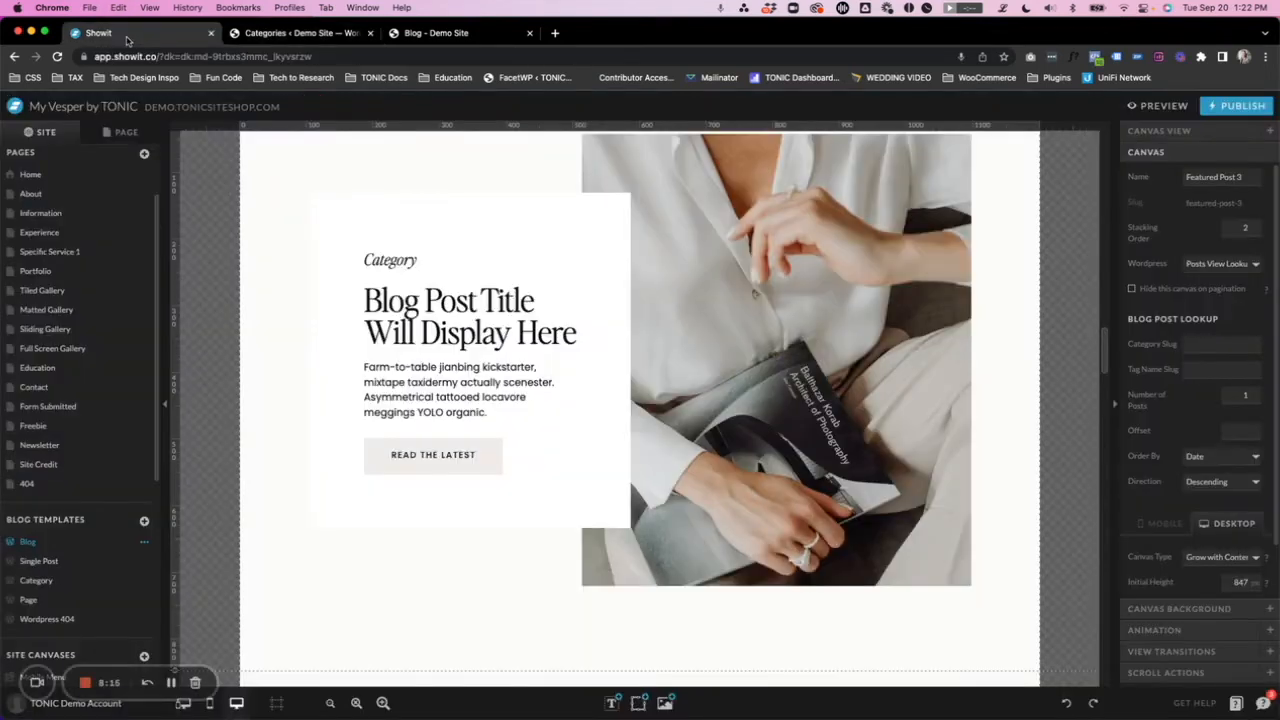
left_click(1200, 345)
key("super+v")
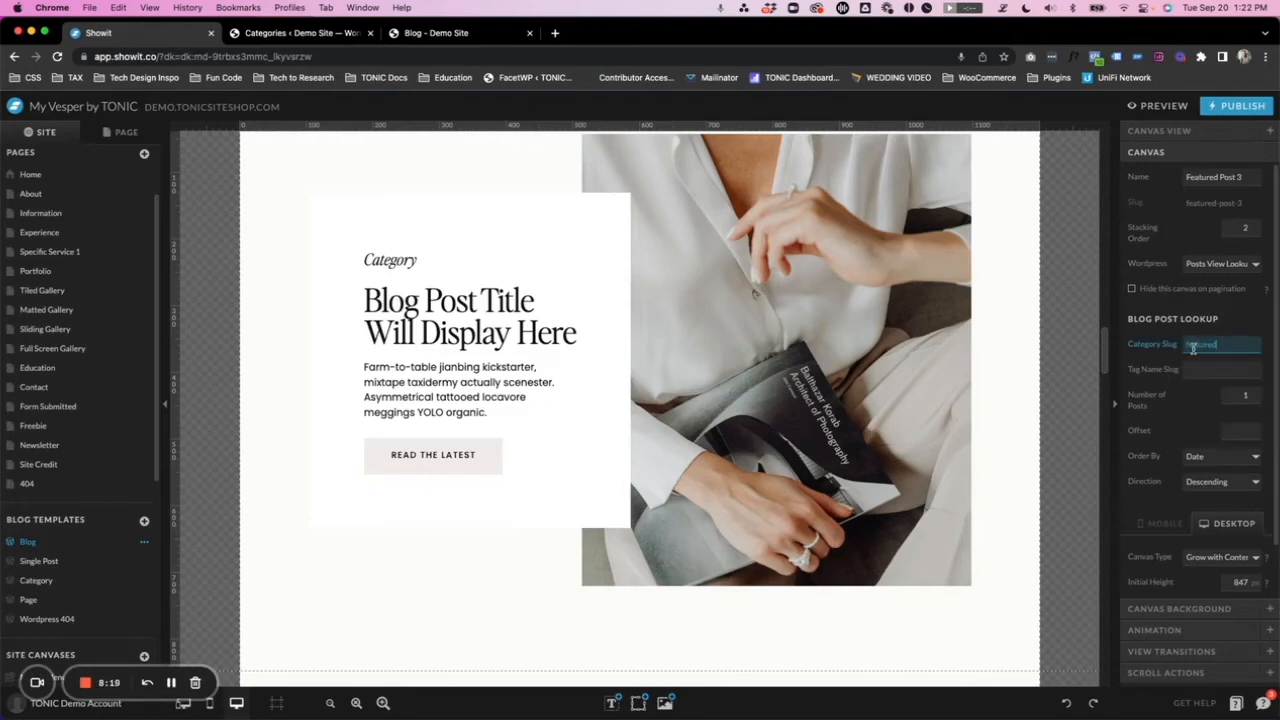
- Publish the Blog template with the featured category lookup and close the publishing dialog
left_click(1237, 105)
left_click(788, 348)
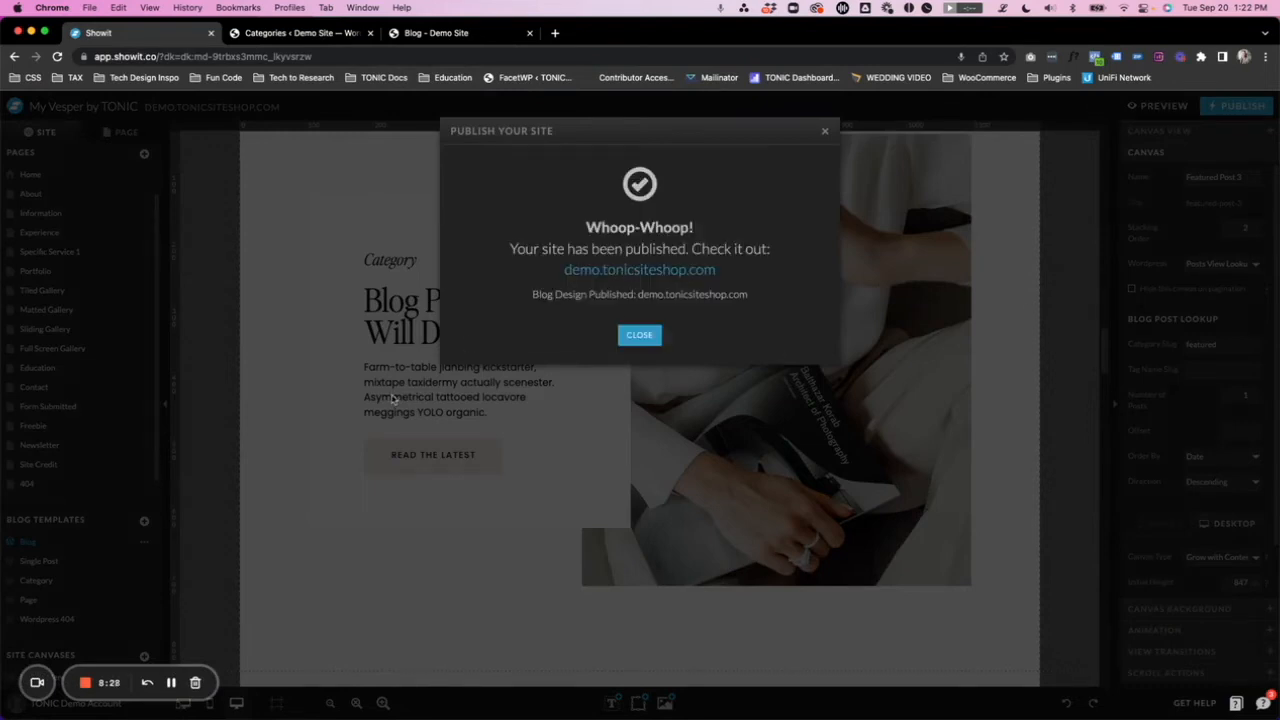
left_click(640, 335)
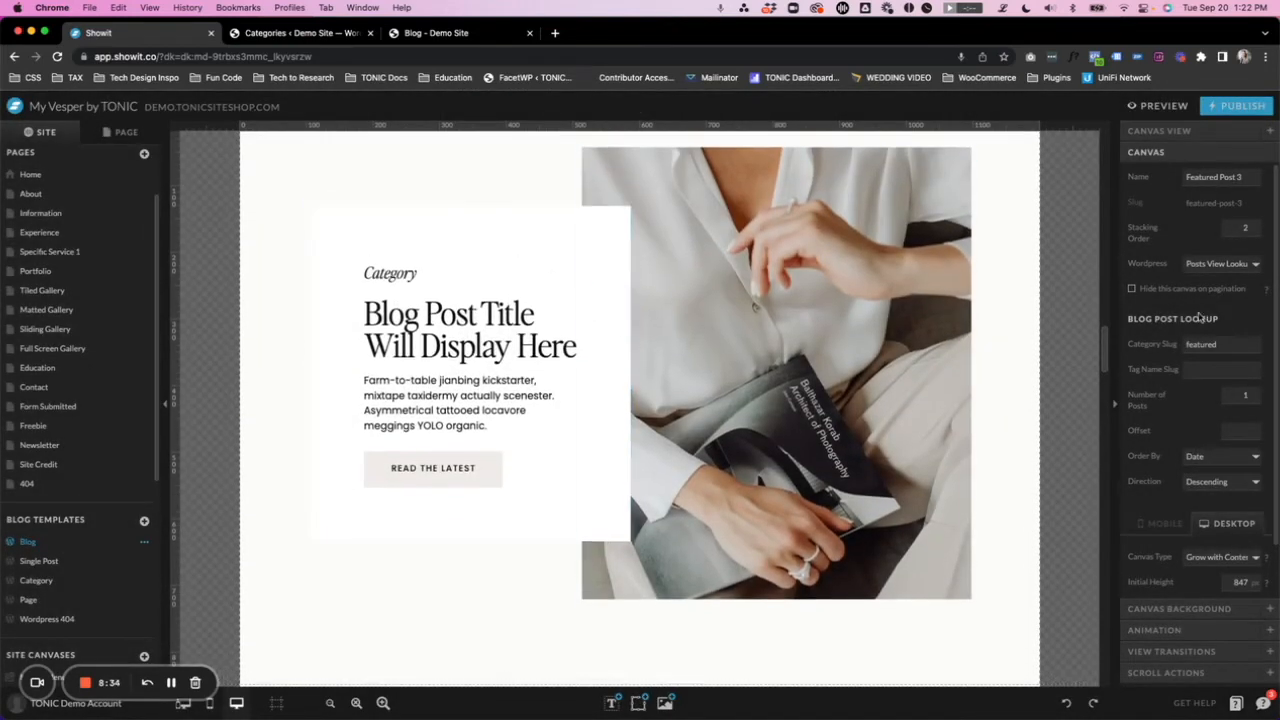
- Switch to the live blog, reload it, and check which post the featured section below the pagination shows
left_click(435, 33)
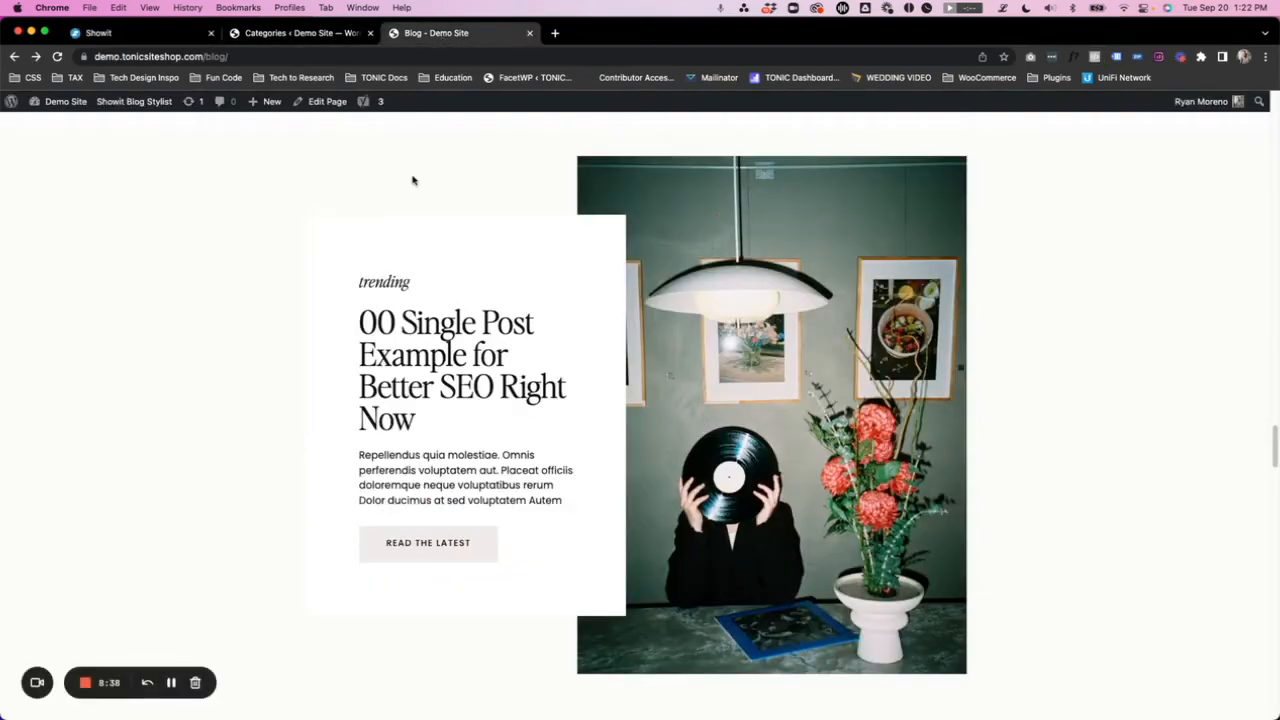
scroll(400, 200, "up", 3)
key("super+r")
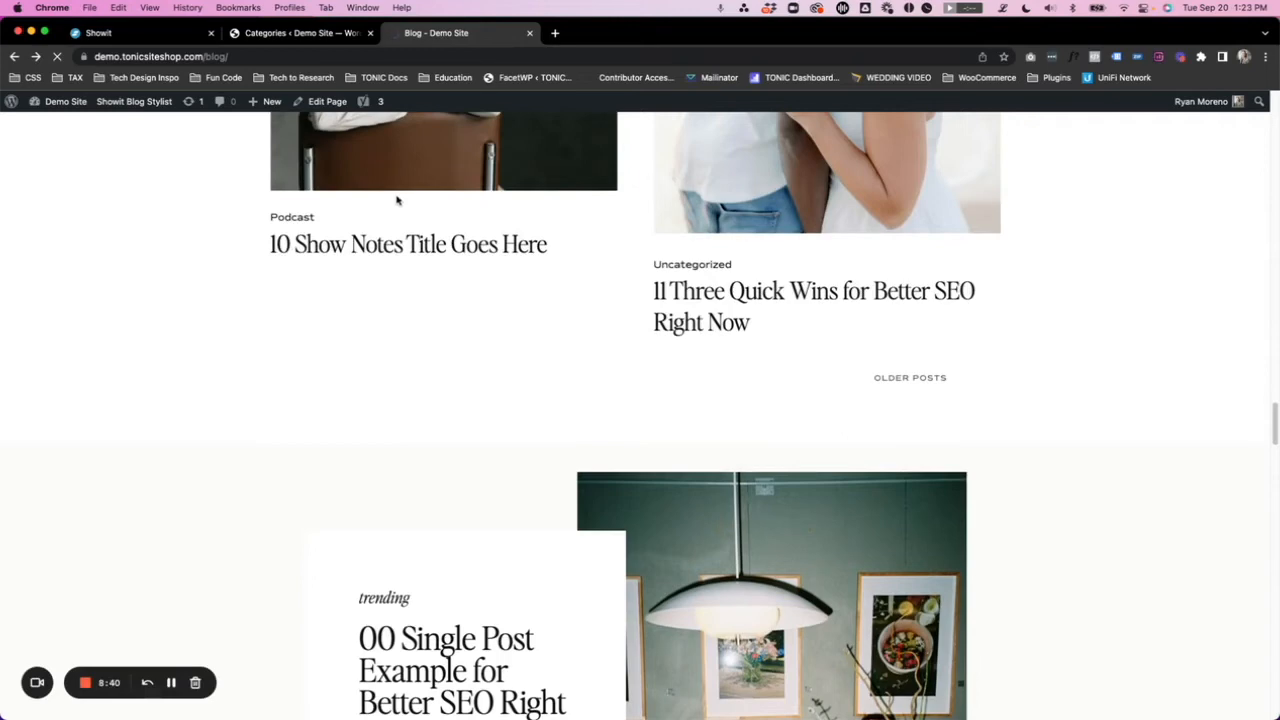
scroll(397, 197, "down", 3)
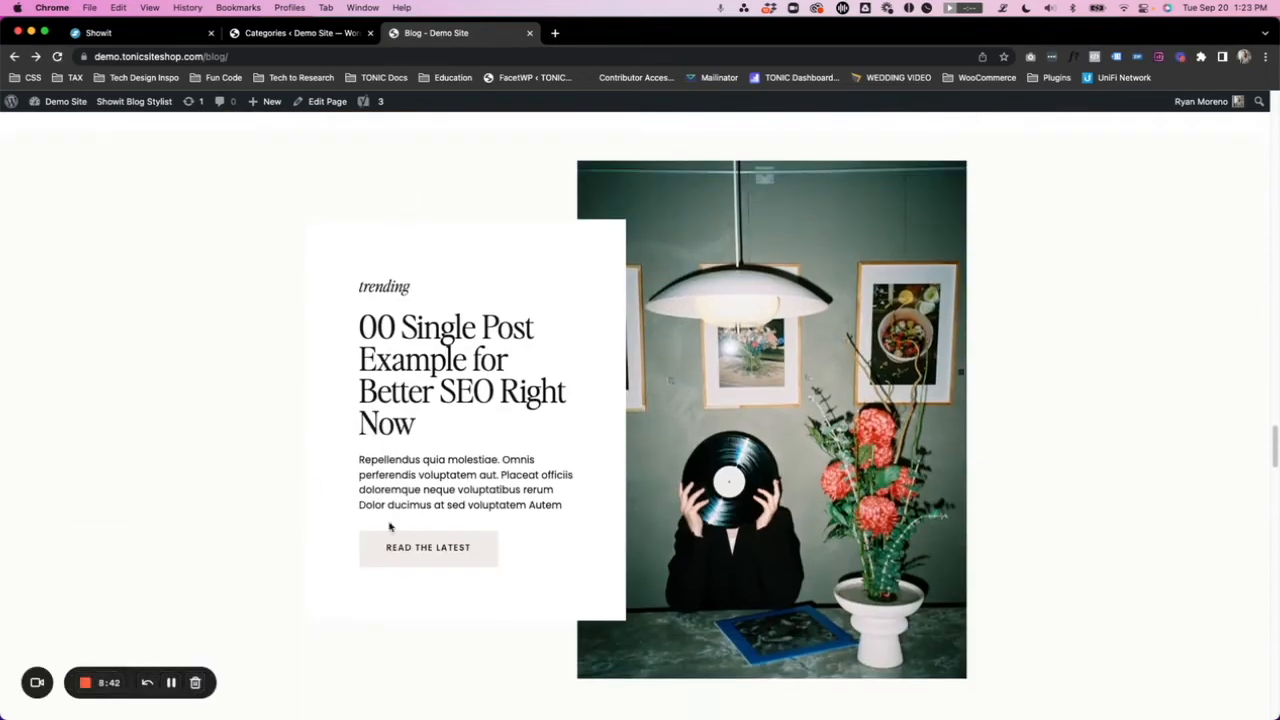
- Return to the WordPress categories and examine the slug of the Featured category
left_click(286, 33)
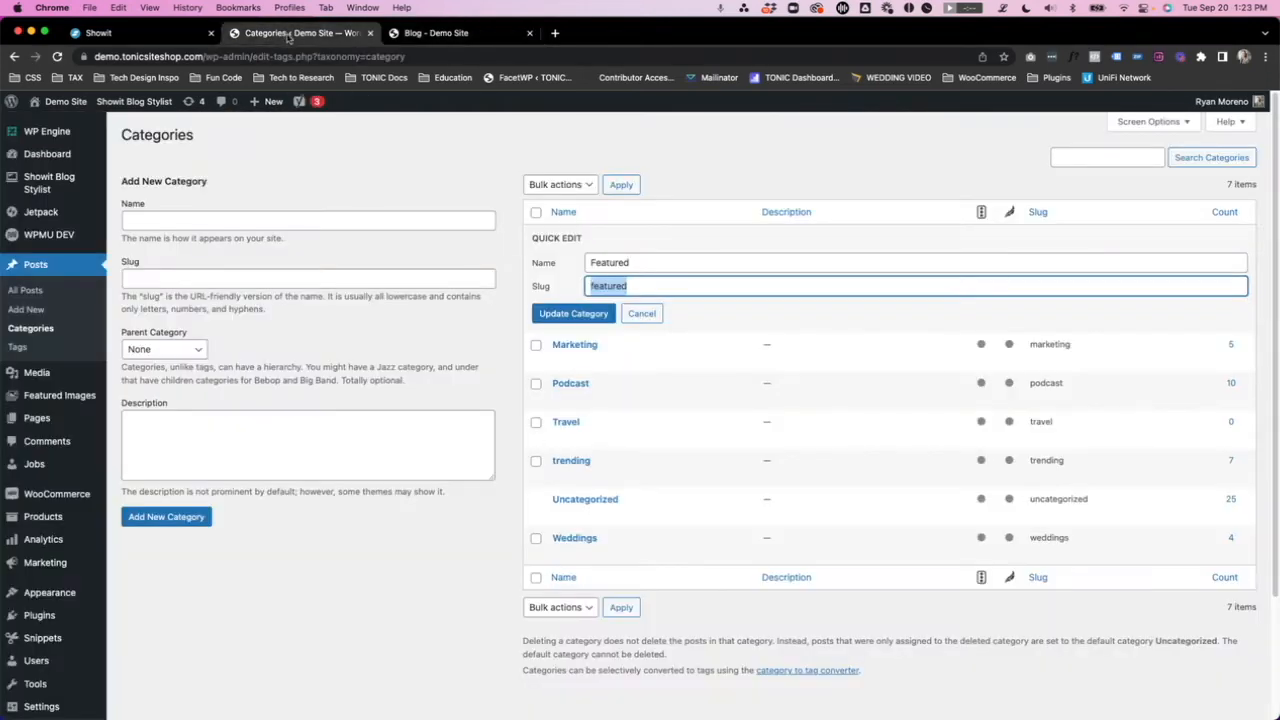
left_click(447, 178)
left_click_drag(647, 286, 577, 294)
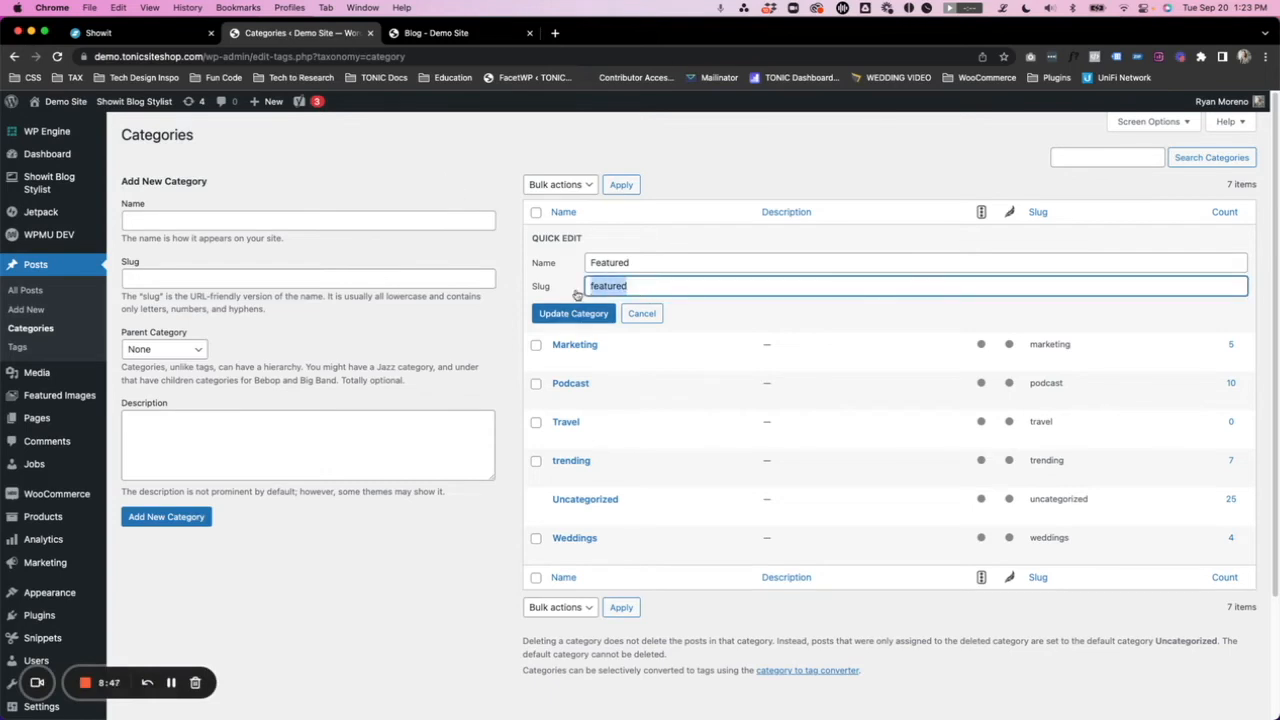
- Switch to Showit, set the Featured Post 3 canvas's Category Slug to podcast, and publish the site
left_click(160, 38)
double_click(1206, 346)
type("ed Post 3")
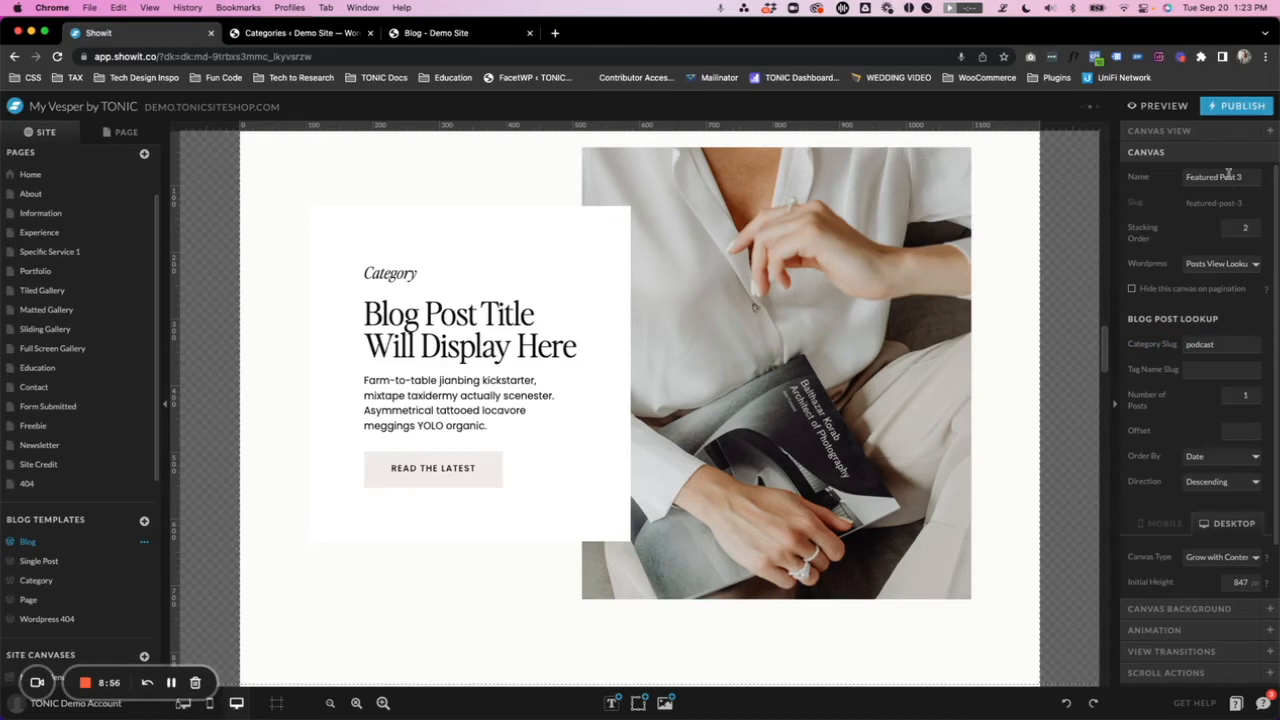
left_click(1241, 107)
left_click(797, 350)
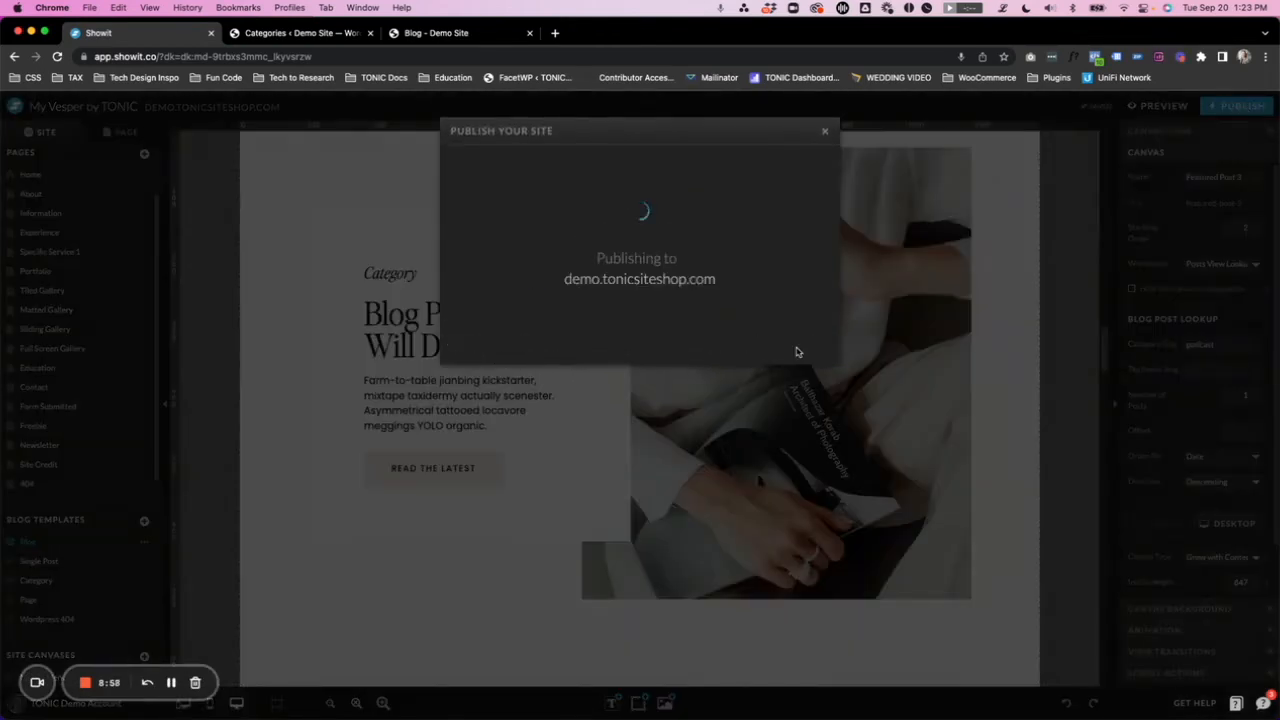
- Reload the live blog and check the featured post section below the Older Posts link for the podcast category lookup
left_click(480, 33)
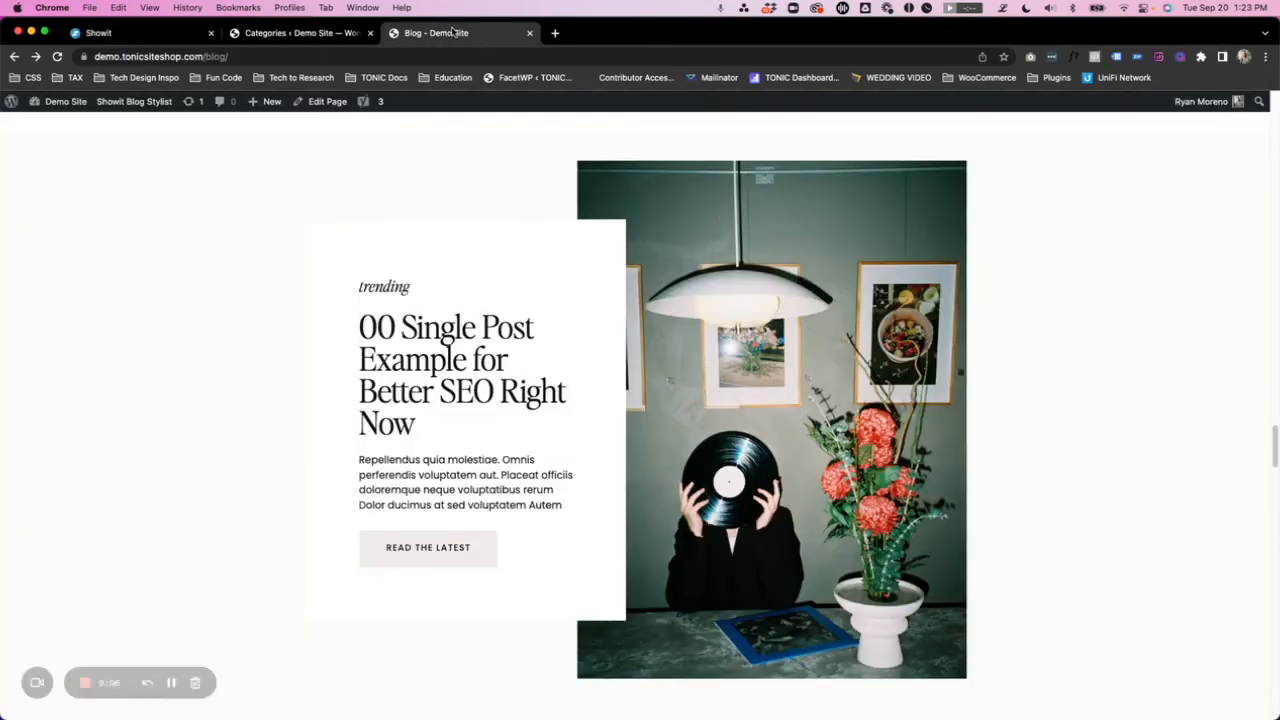
key("super+r")
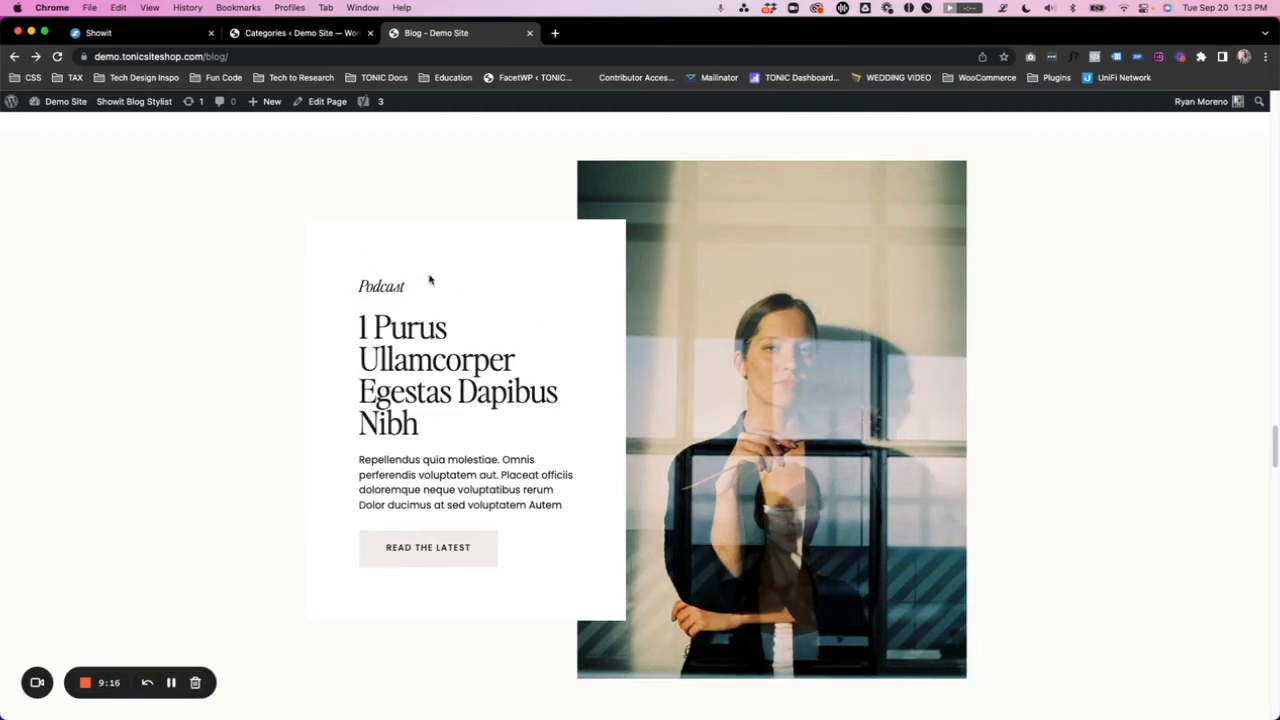
scroll(272, 416, "down", 1)
scroll(272, 416, "up", 3)
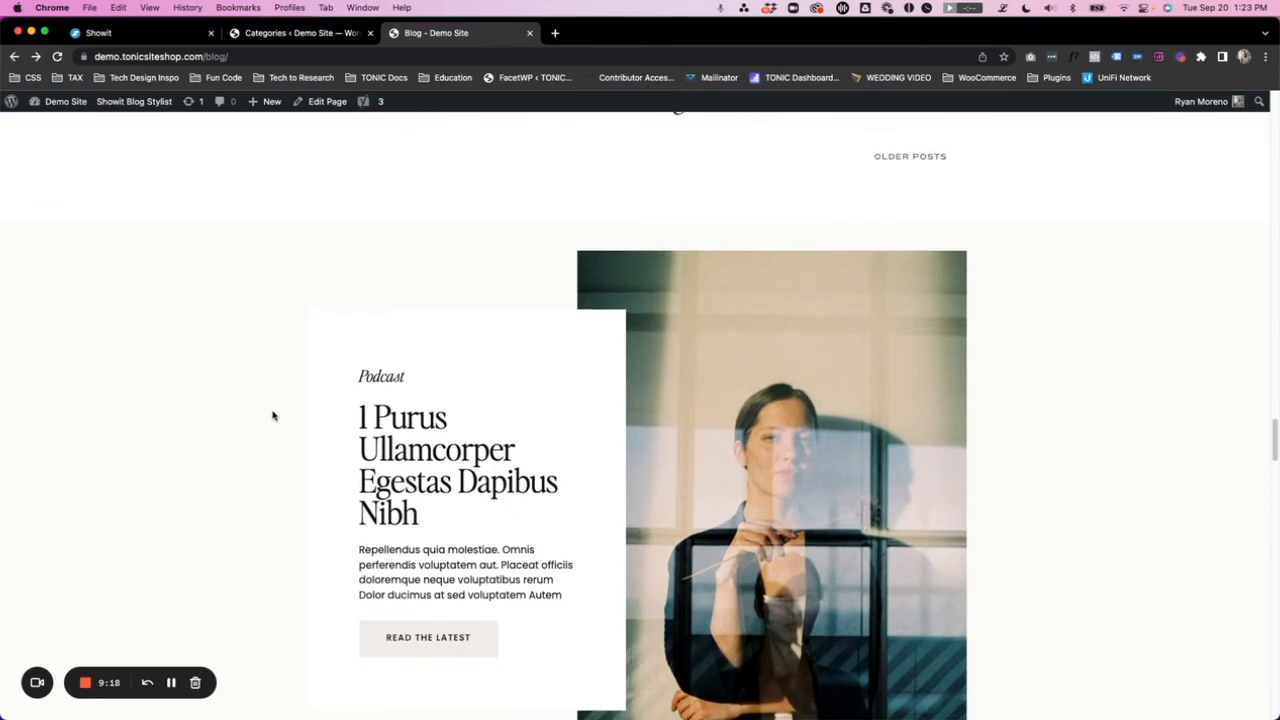
scroll(272, 416, "down", 2)
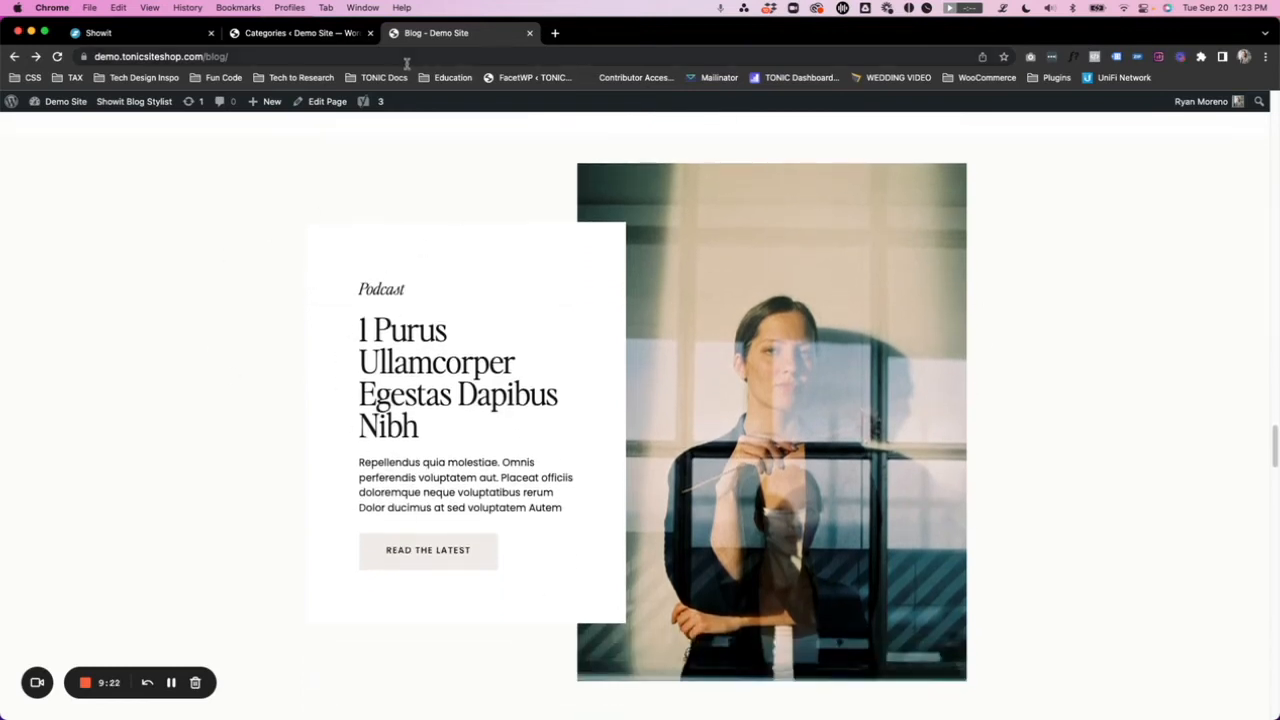
- Open the post tags in WordPress and try to add a new tag named popular
left_click(300, 33)
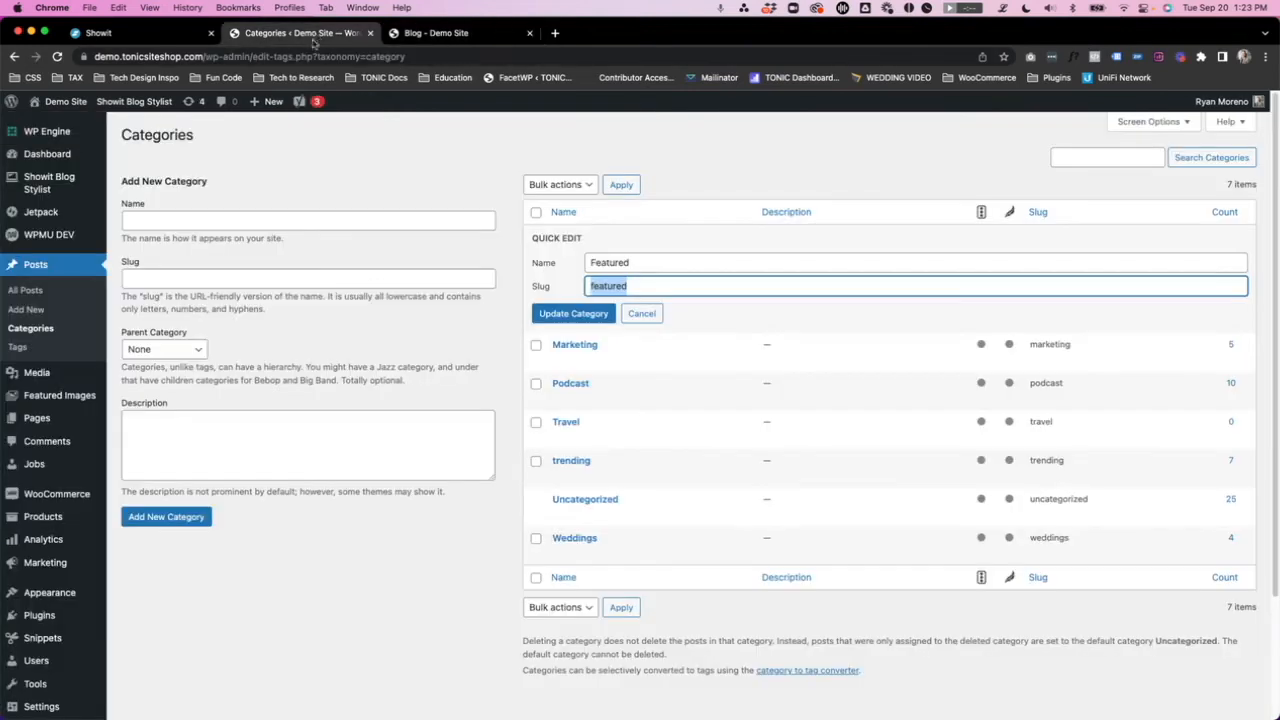
left_click(18, 348)
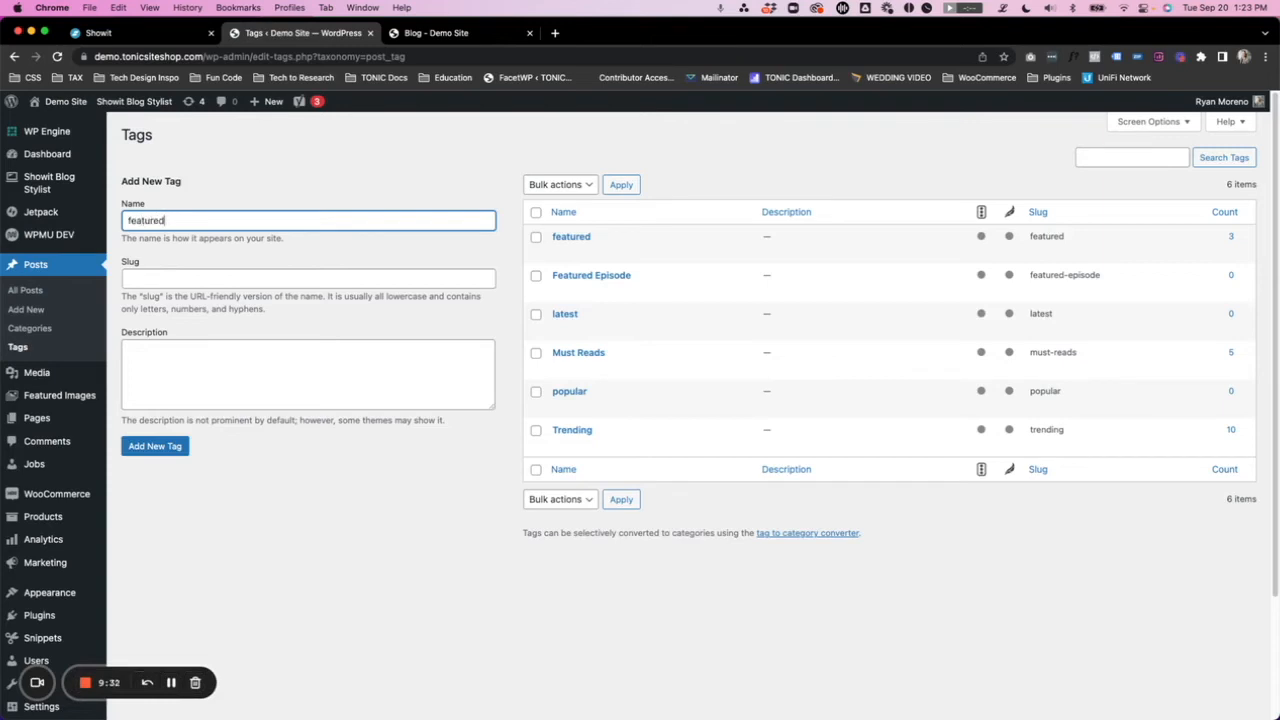
key("super+a")
type("popular")
left_click(177, 446)
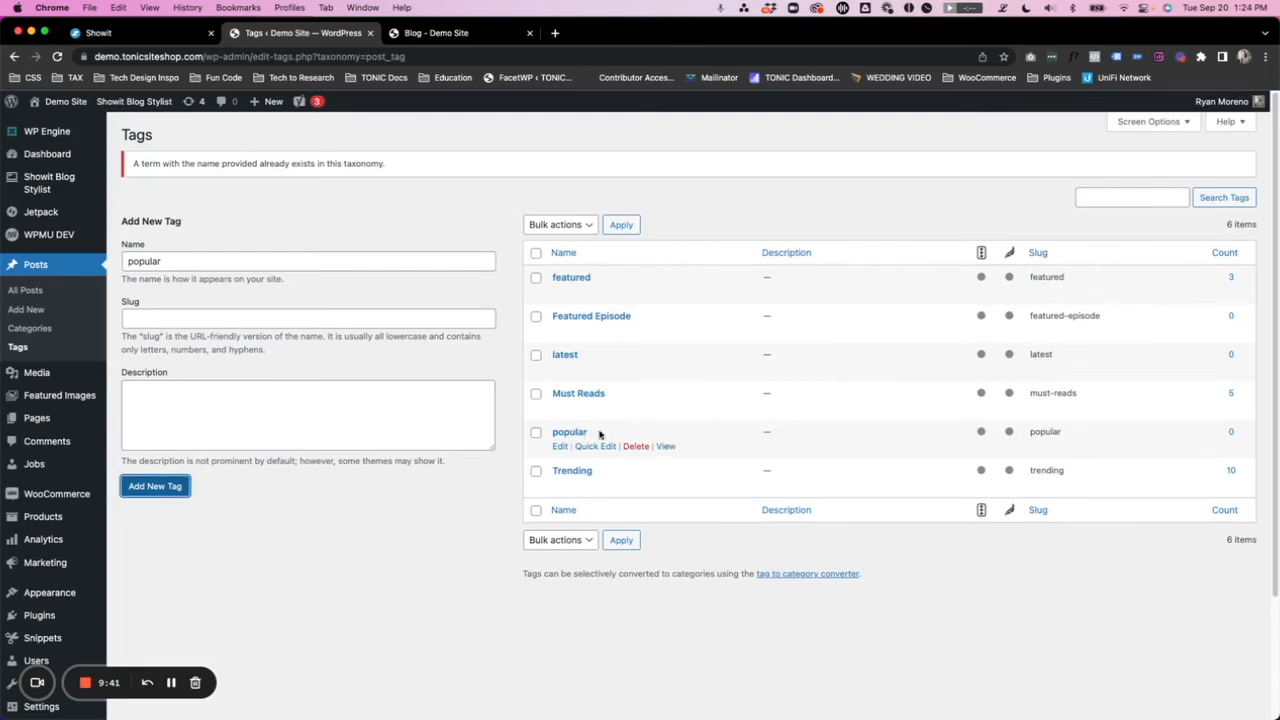
- Open the WordPress posts list and add the popular tag to the post "11 Three Quick Wins for Better SEO Right Now", keeping its Trending tag
left_click(29, 294)
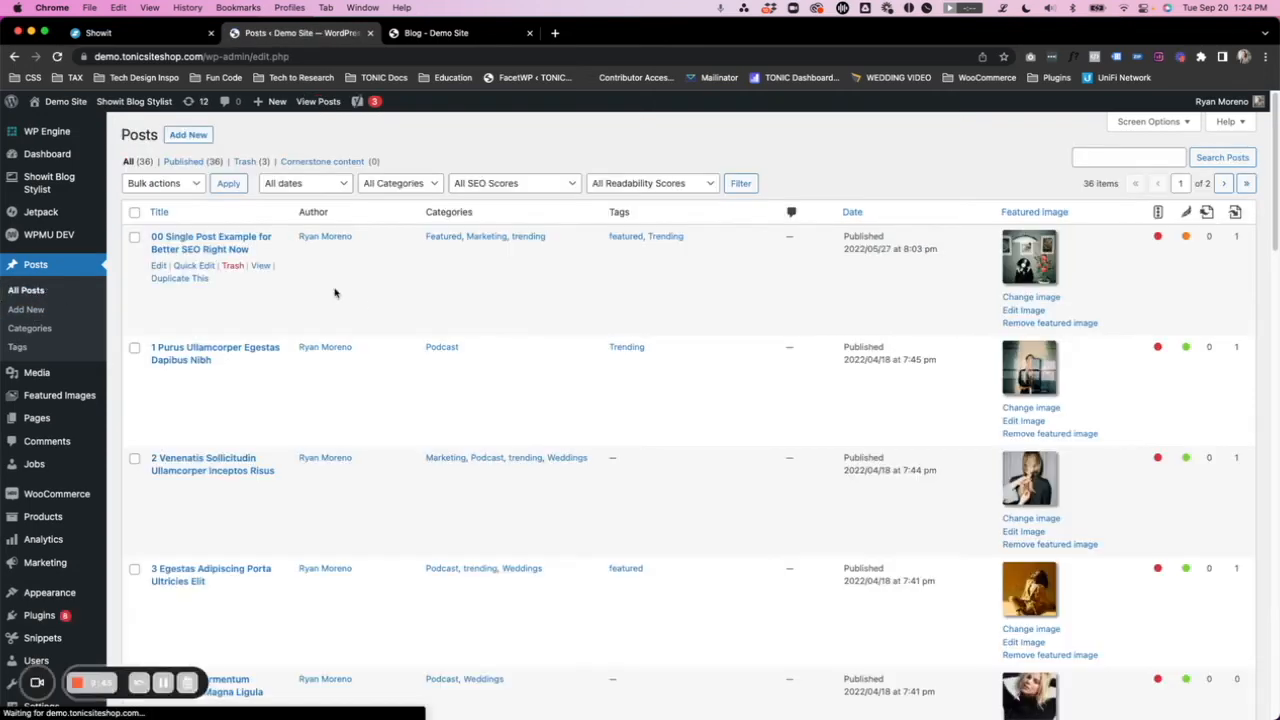
scroll(360, 300, "down", 10)
scroll(300, 360, "down", 2)
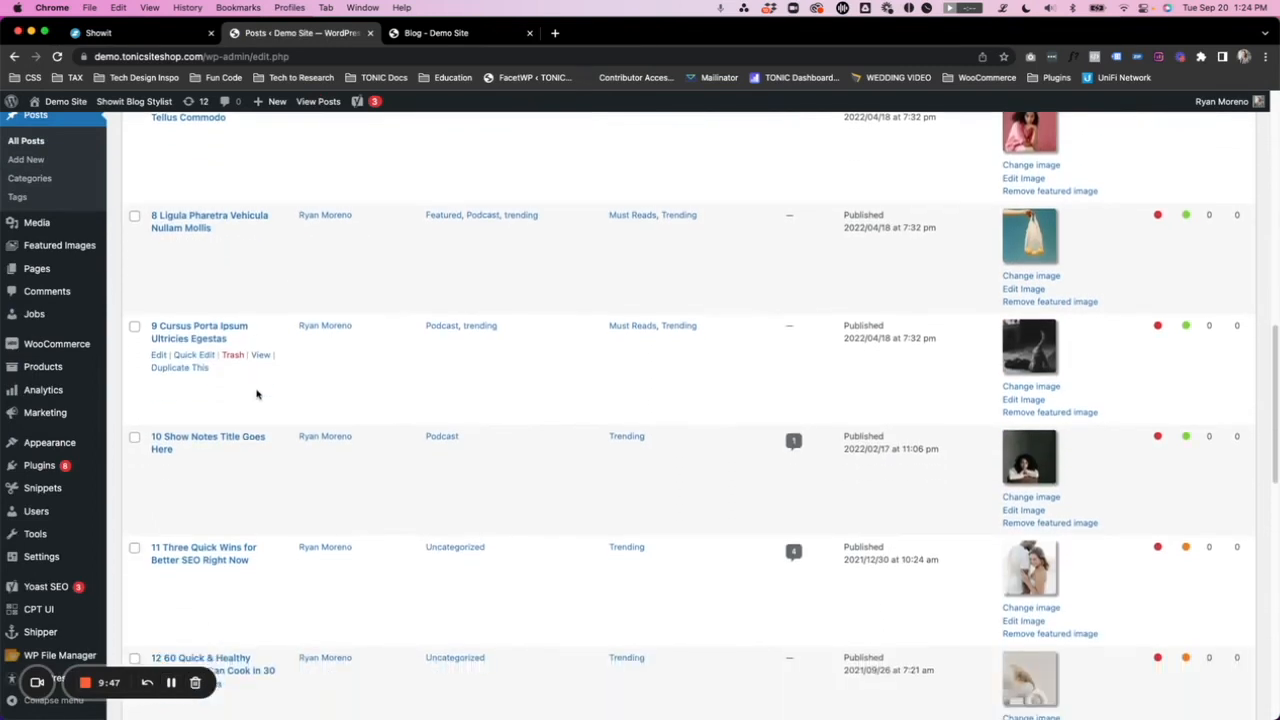
scroll(200, 520, "down", 2)
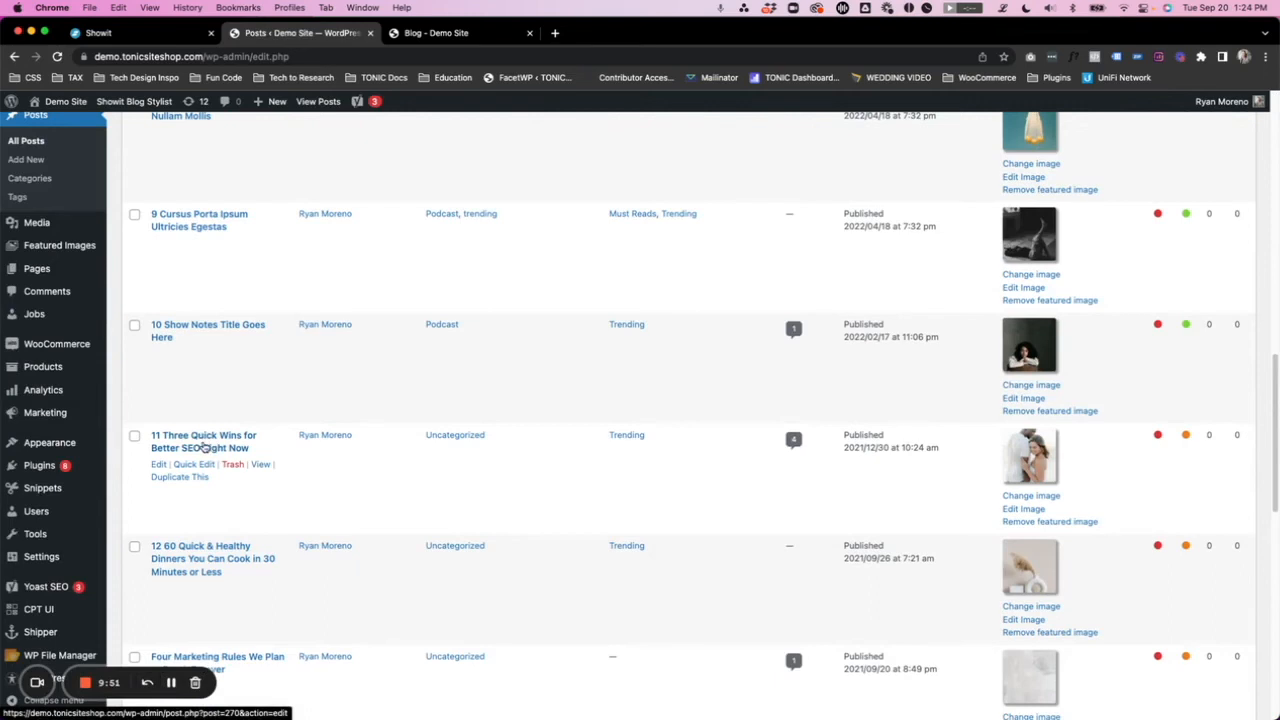
left_click(194, 465)
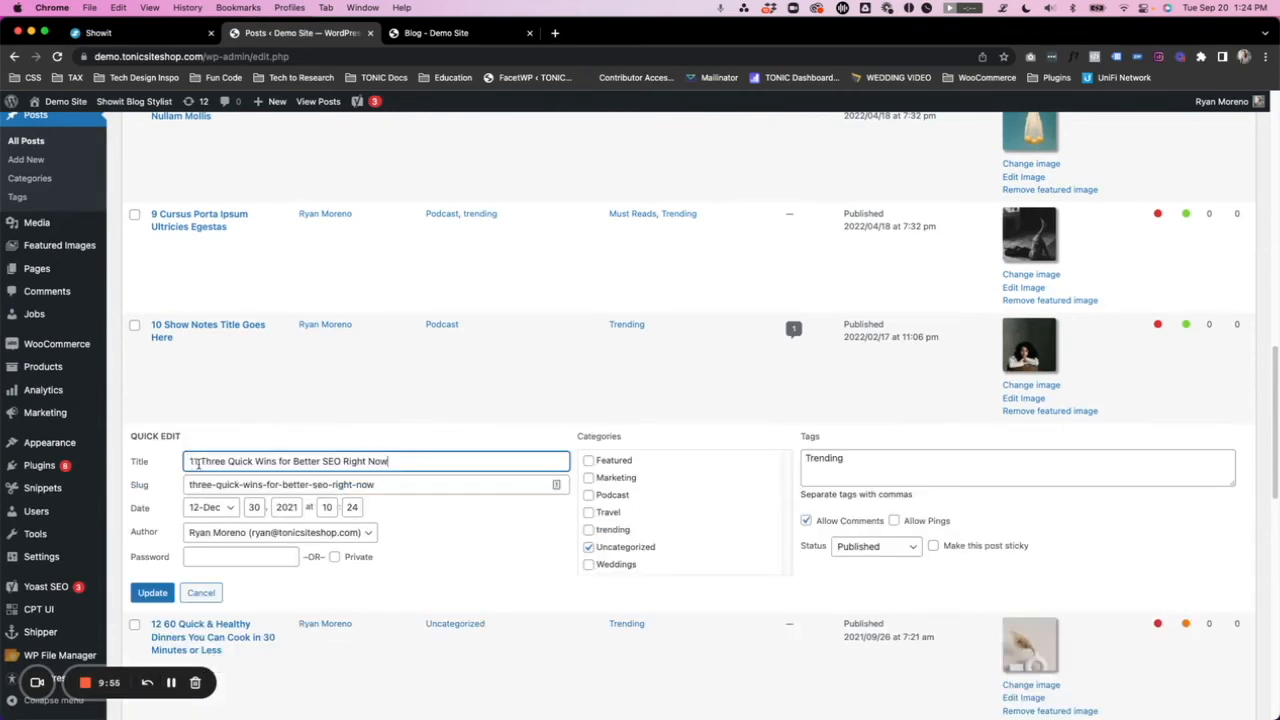
left_click(858, 458)
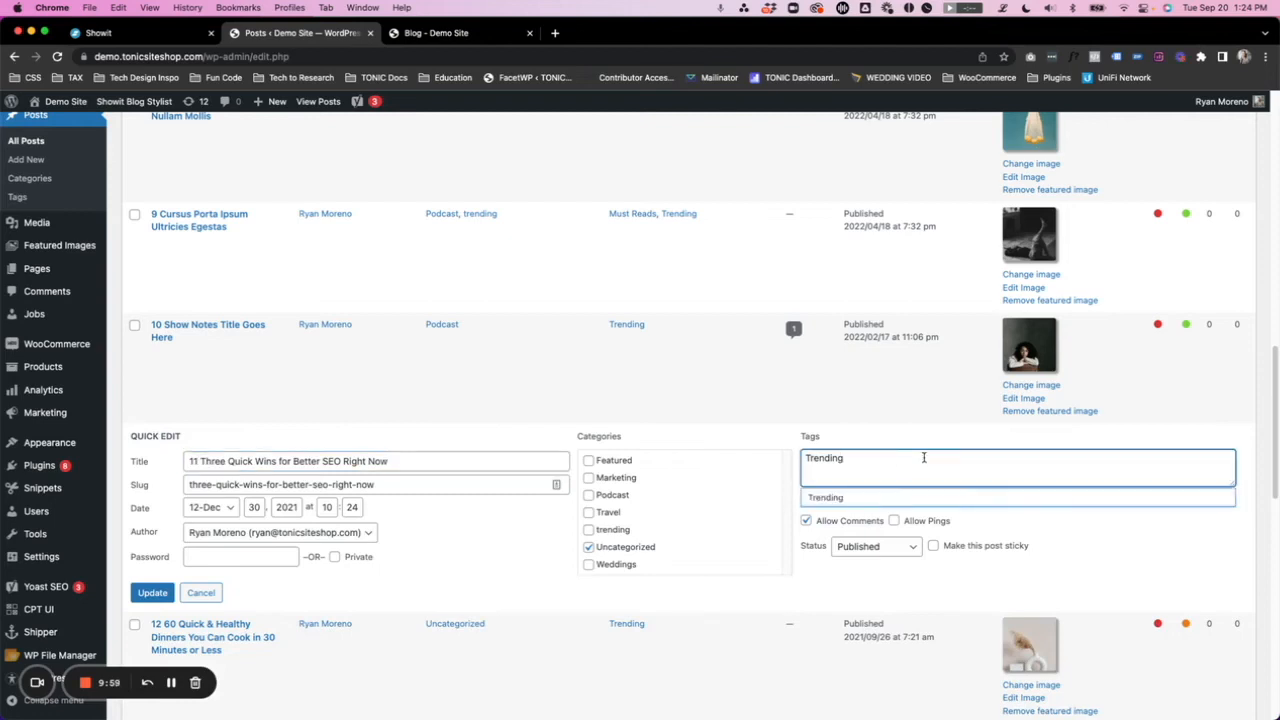
type(", popular")
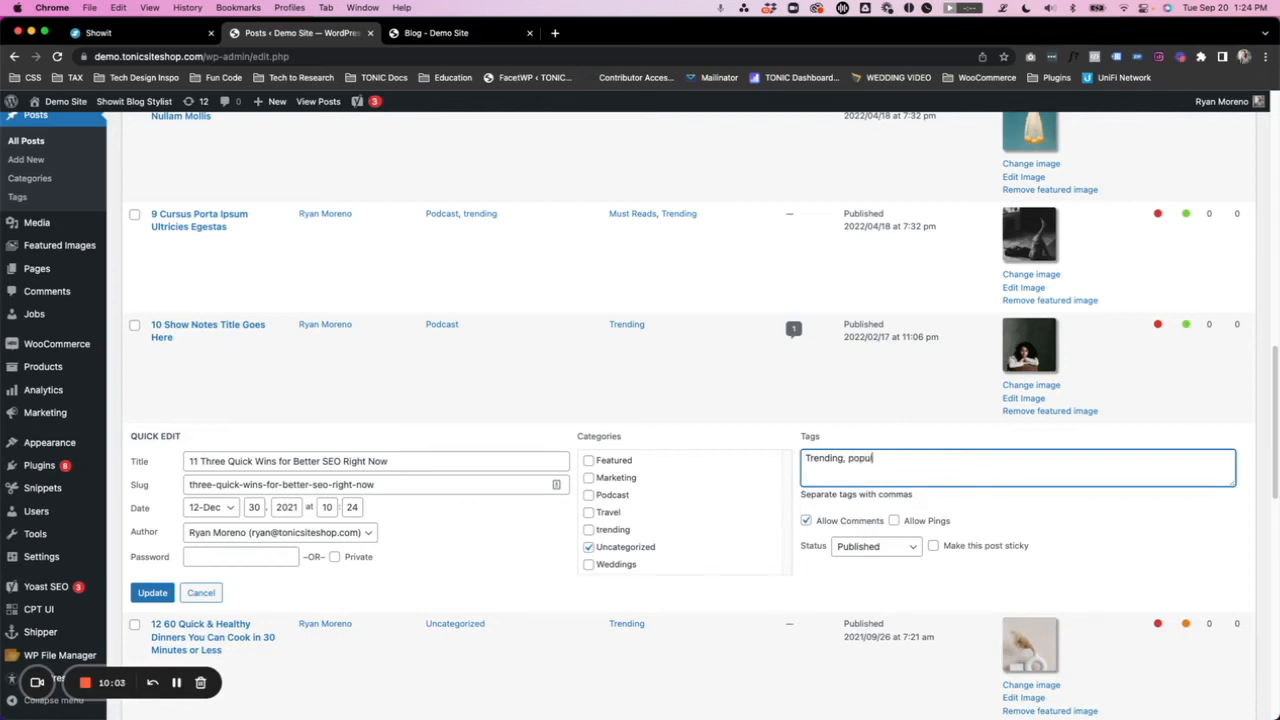
left_click(152, 592)
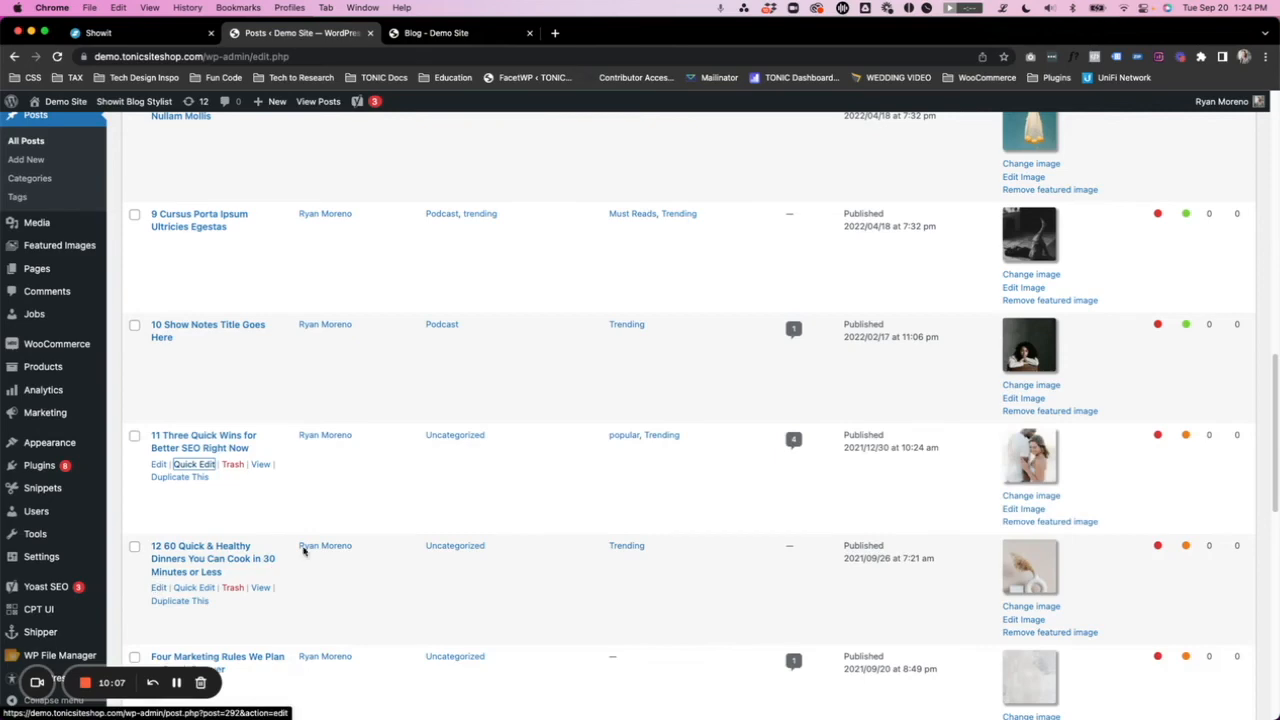
- Switch to Showit, clear the Featured Post 3 canvas's Category Slug, and set its Tag Name Slug to popular
left_click(142, 33)
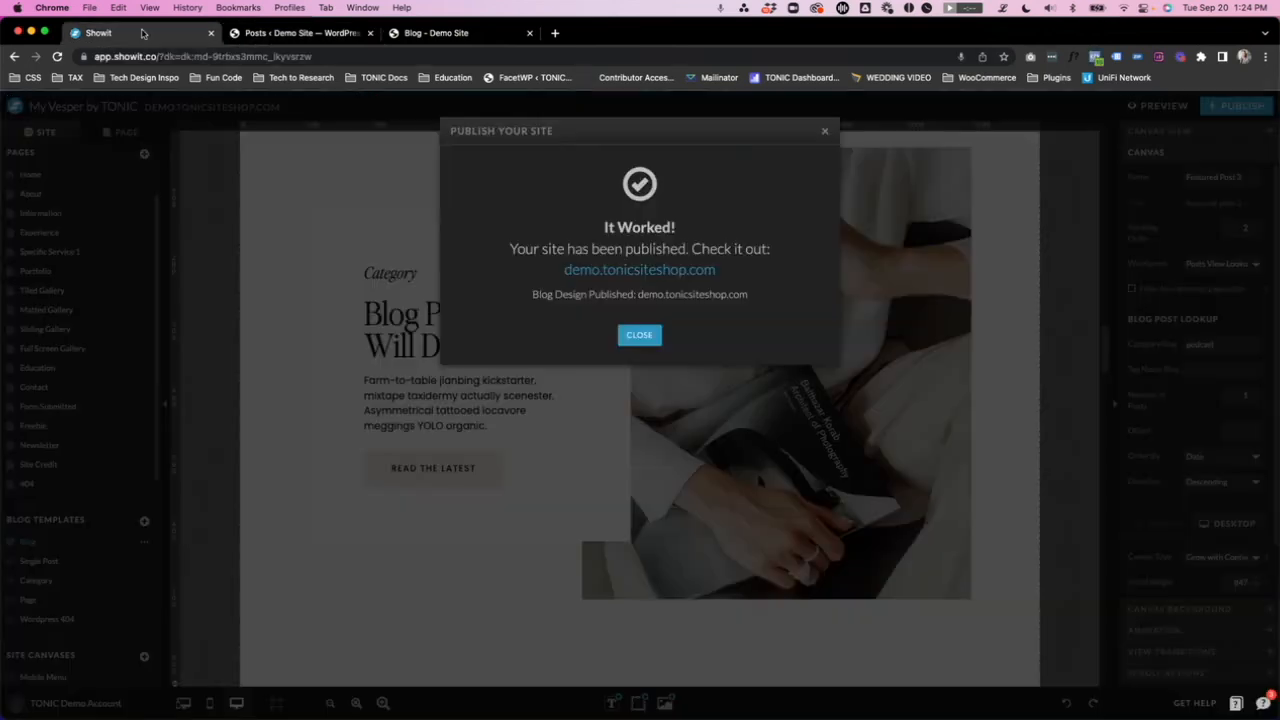
left_click(637, 335)
left_click(1222, 343)
key("BackSpace")
left_click(1207, 370)
type("pod")
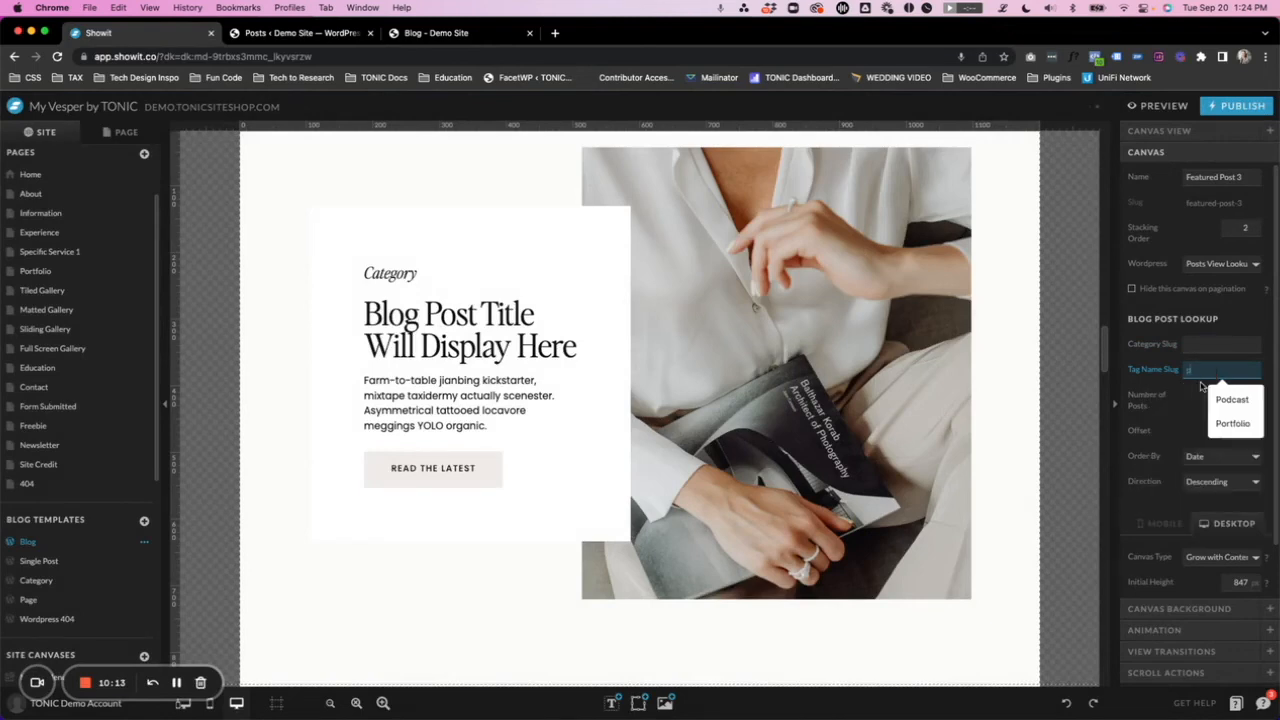
left_click(1188, 396)
- Publish the site with the tag lookup and reload the live blog to check which post the featured section shows
left_click(1241, 112)
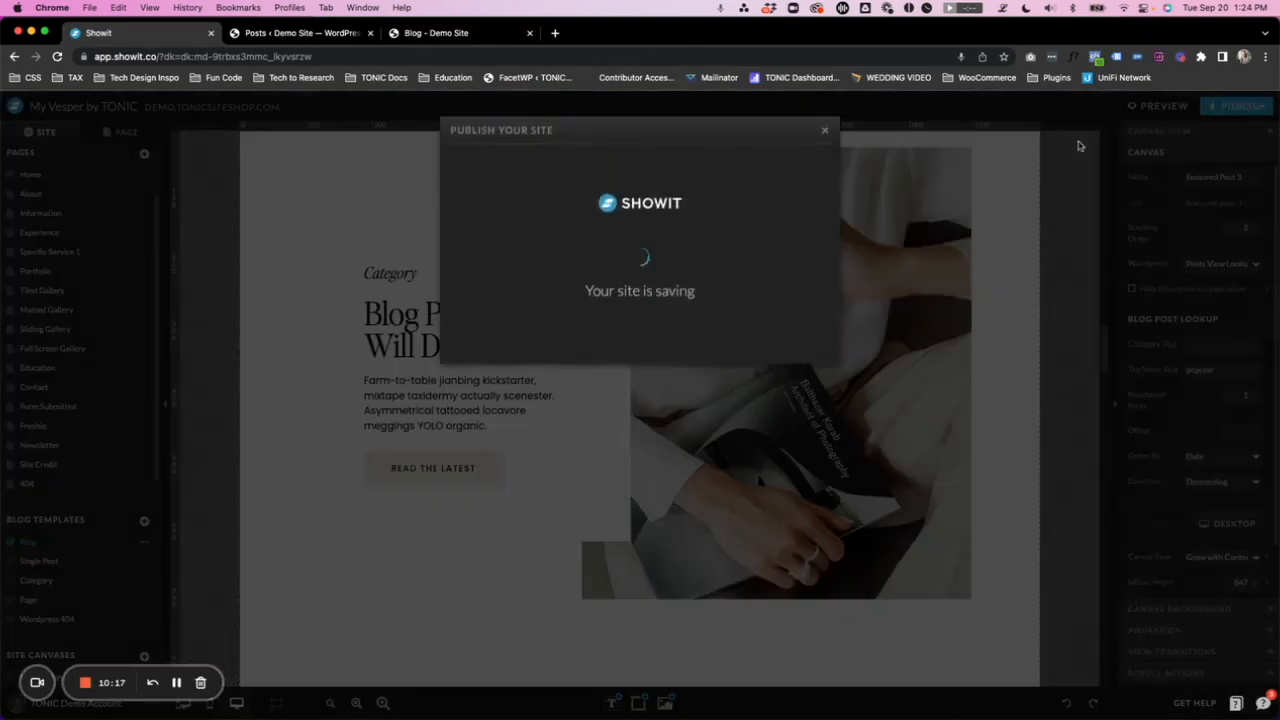
left_click(785, 346)
left_click(436, 33)
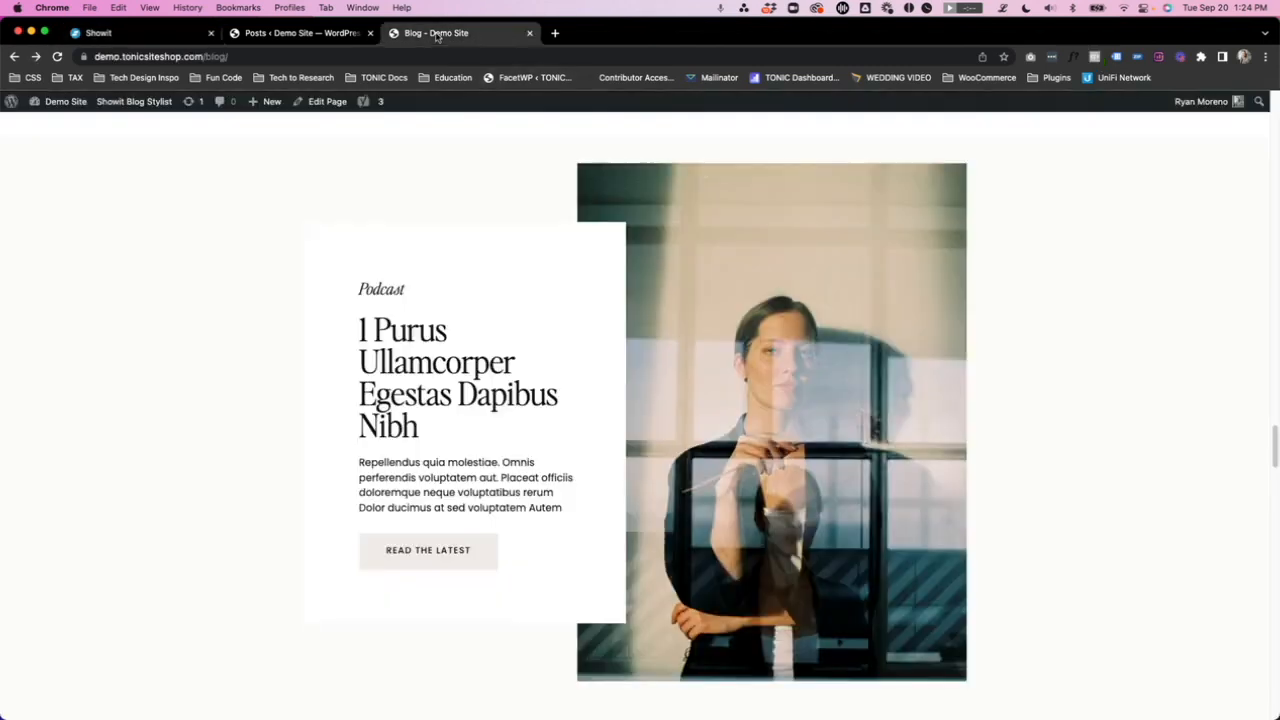
key("super+r")
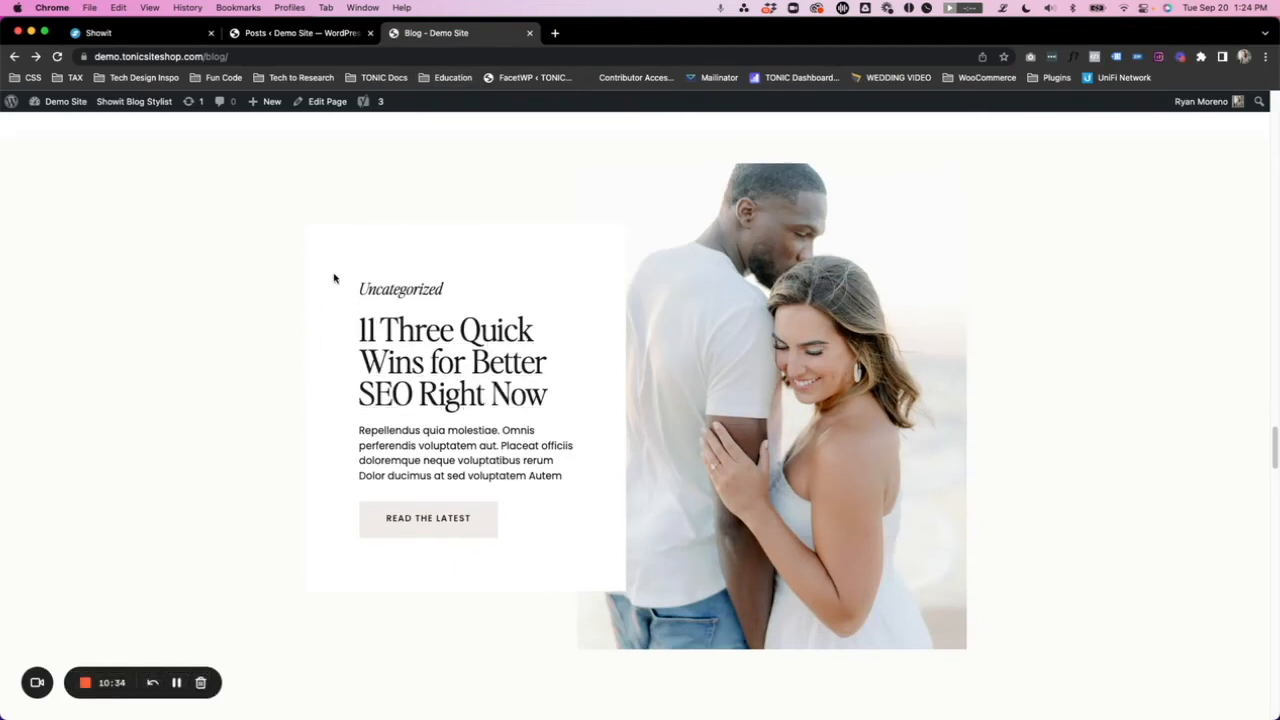
- Return to Showit and set the WordPress placeholder of the Category text above the blog post title to Tags
left_click(140, 33)
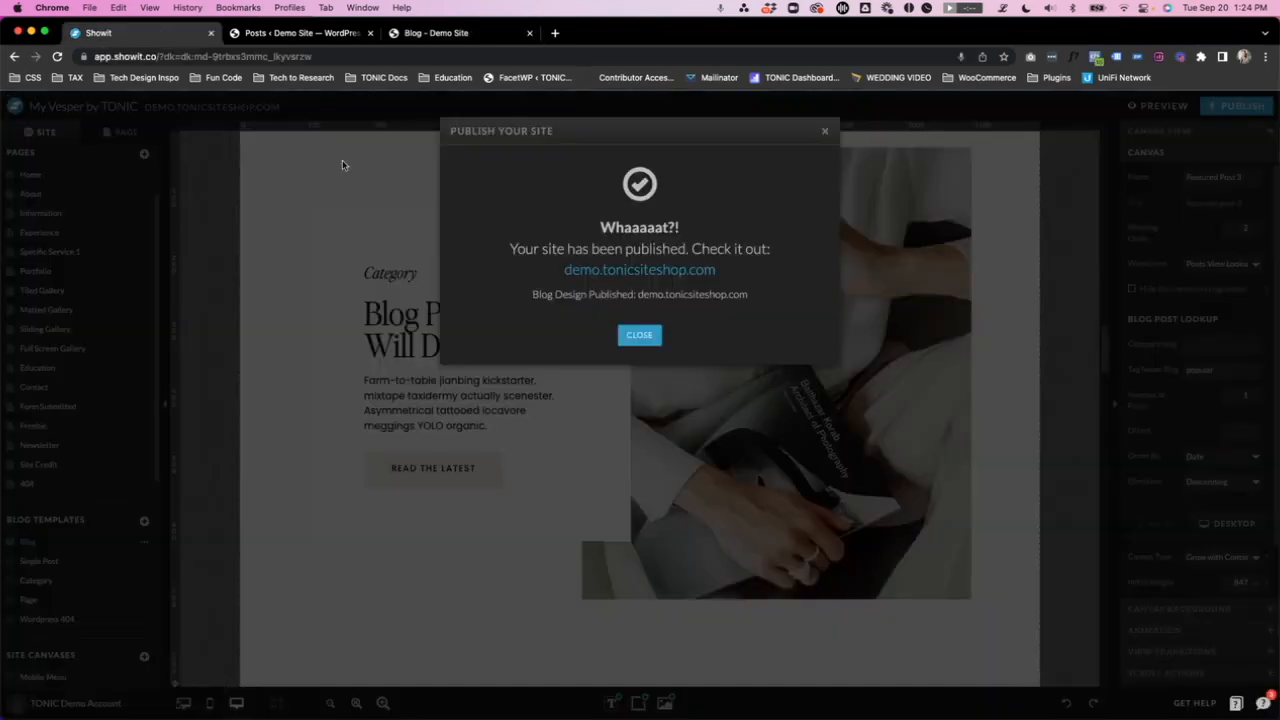
left_click(638, 334)
left_click(392, 274)
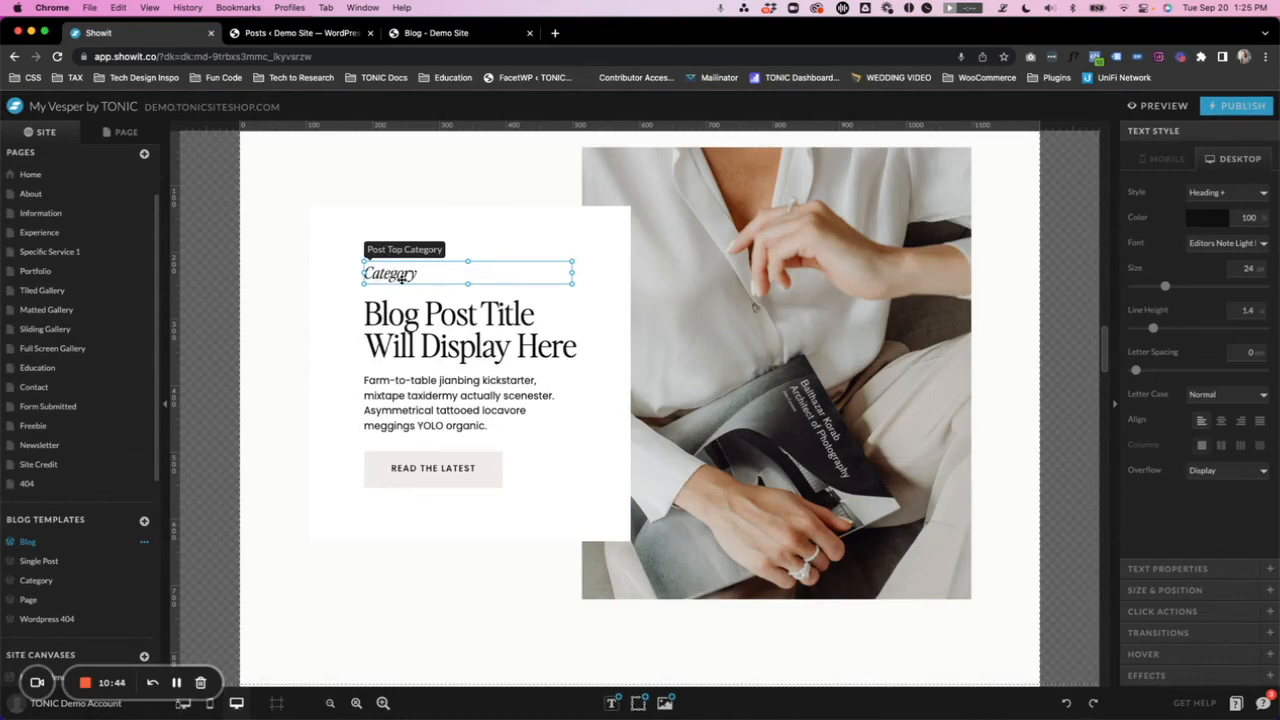
left_click(1230, 570)
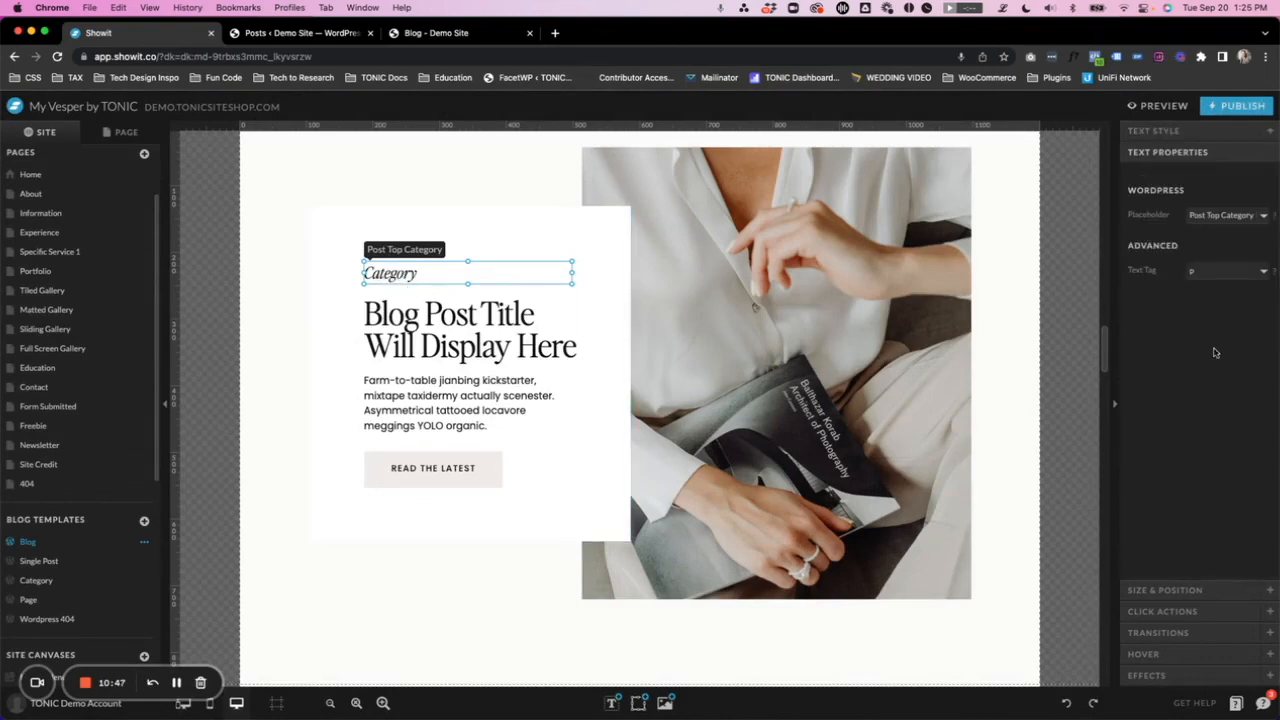
left_click(1226, 215)
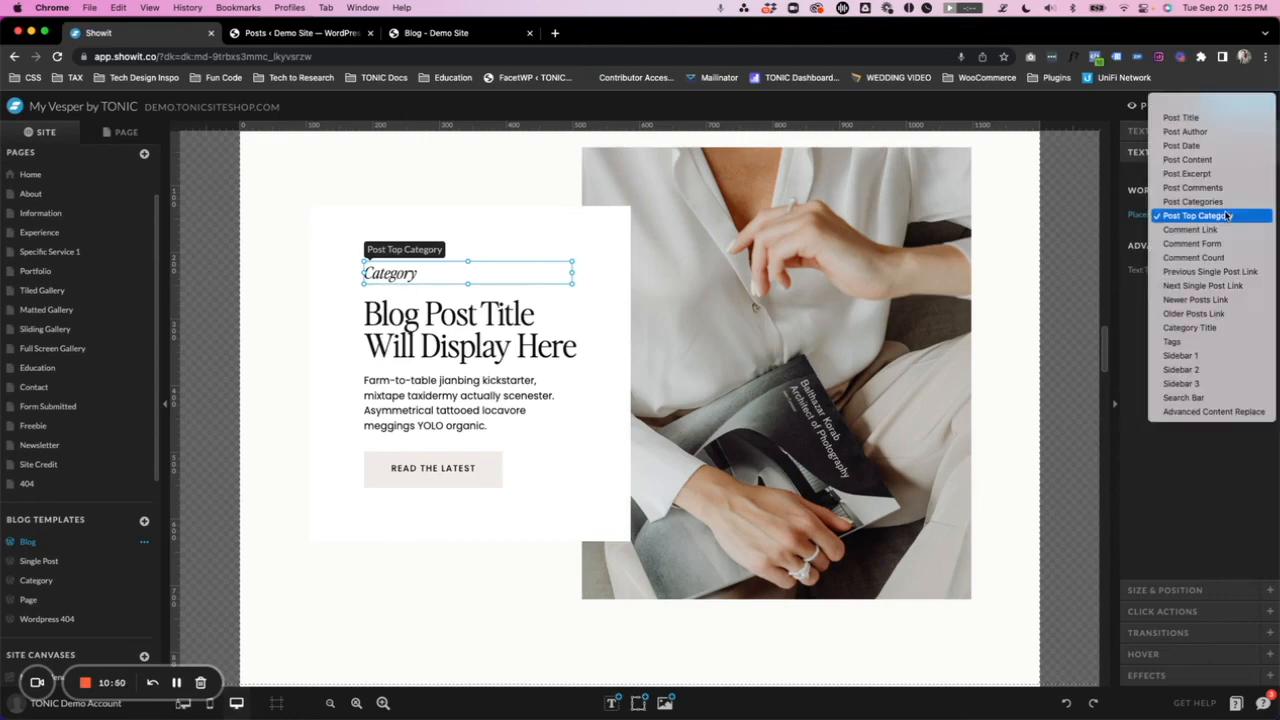
left_click(1184, 342)
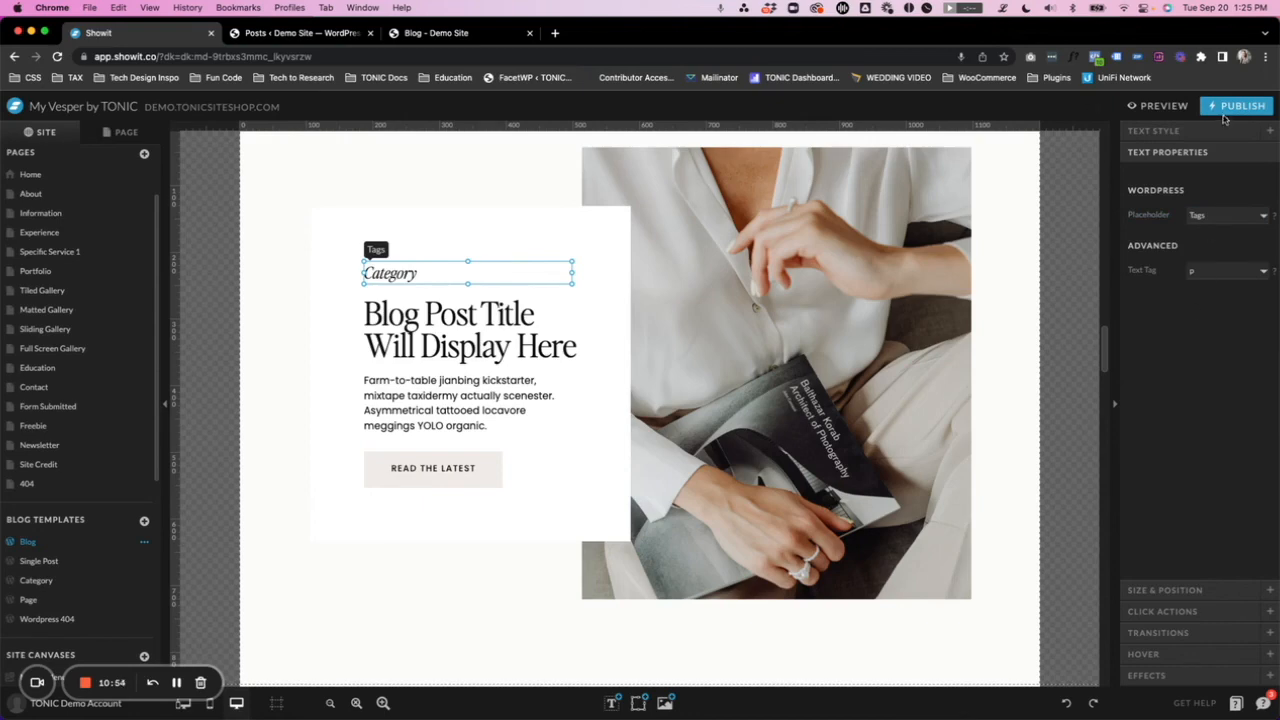
- Publish the site with the Tags placeholder and reload the live blog to check the label above the featured post title
left_click(1232, 106)
left_click(781, 347)
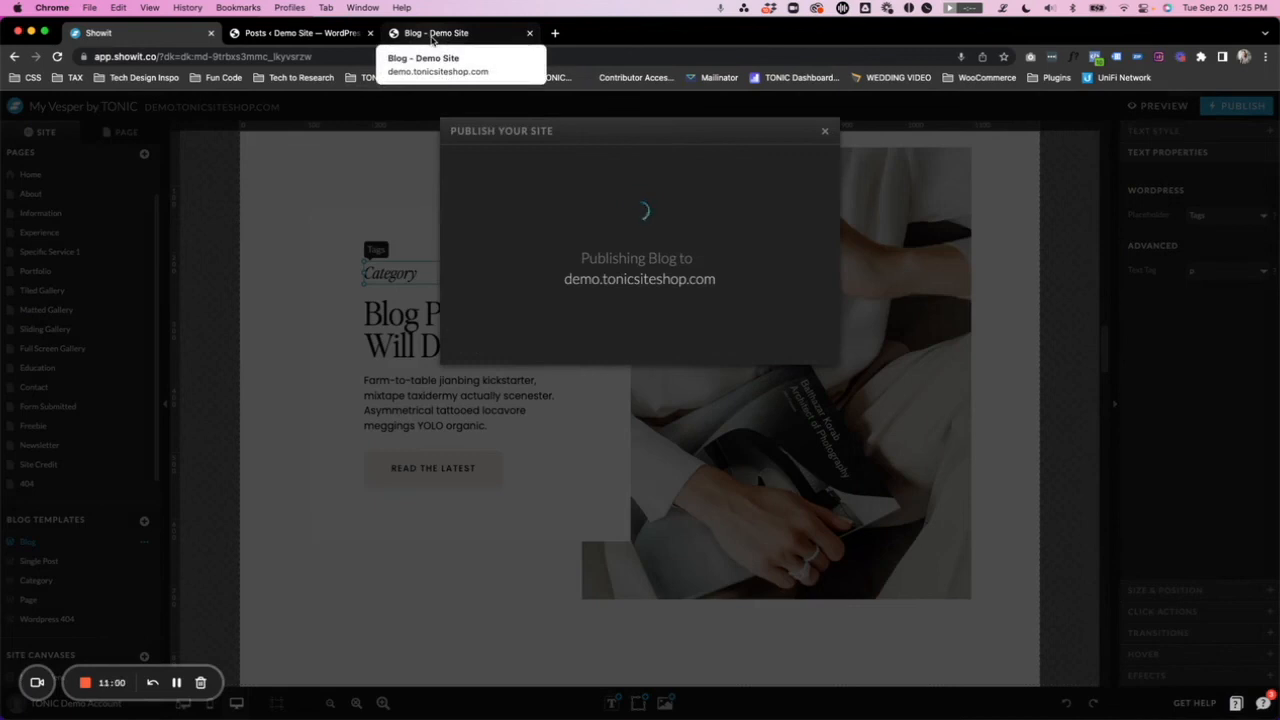
left_click(432, 33)
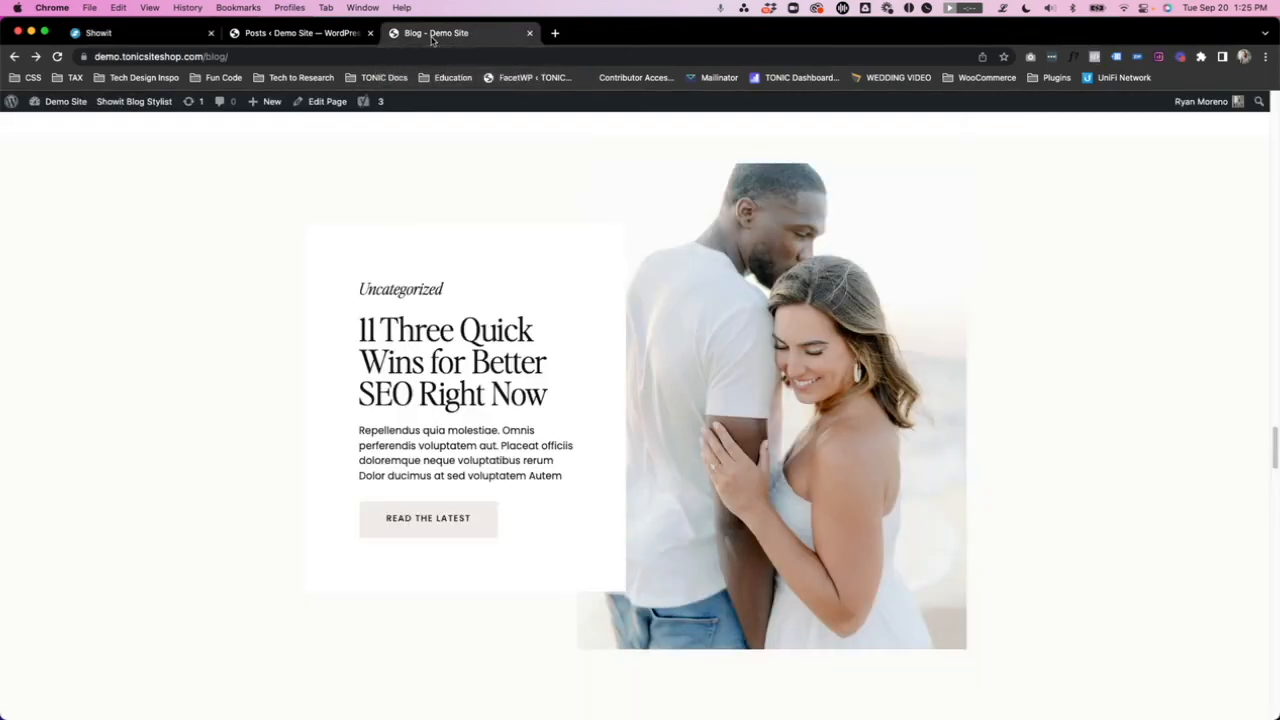
key("super+r")
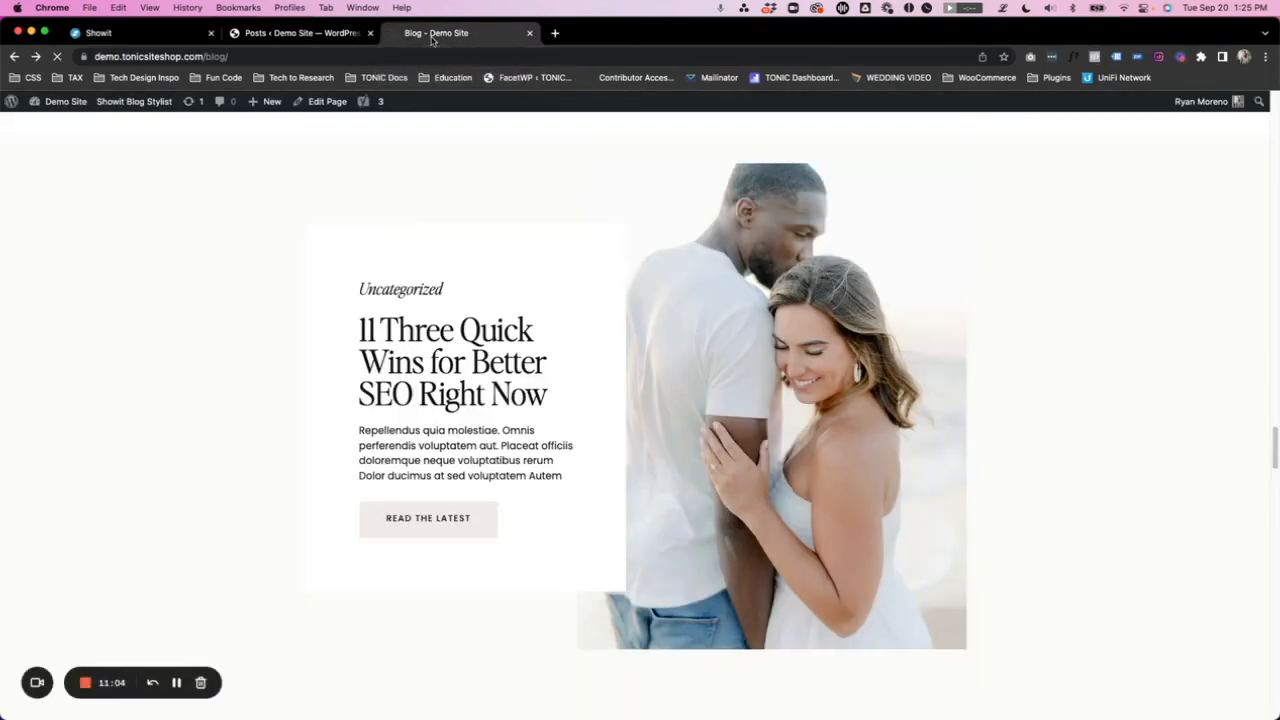